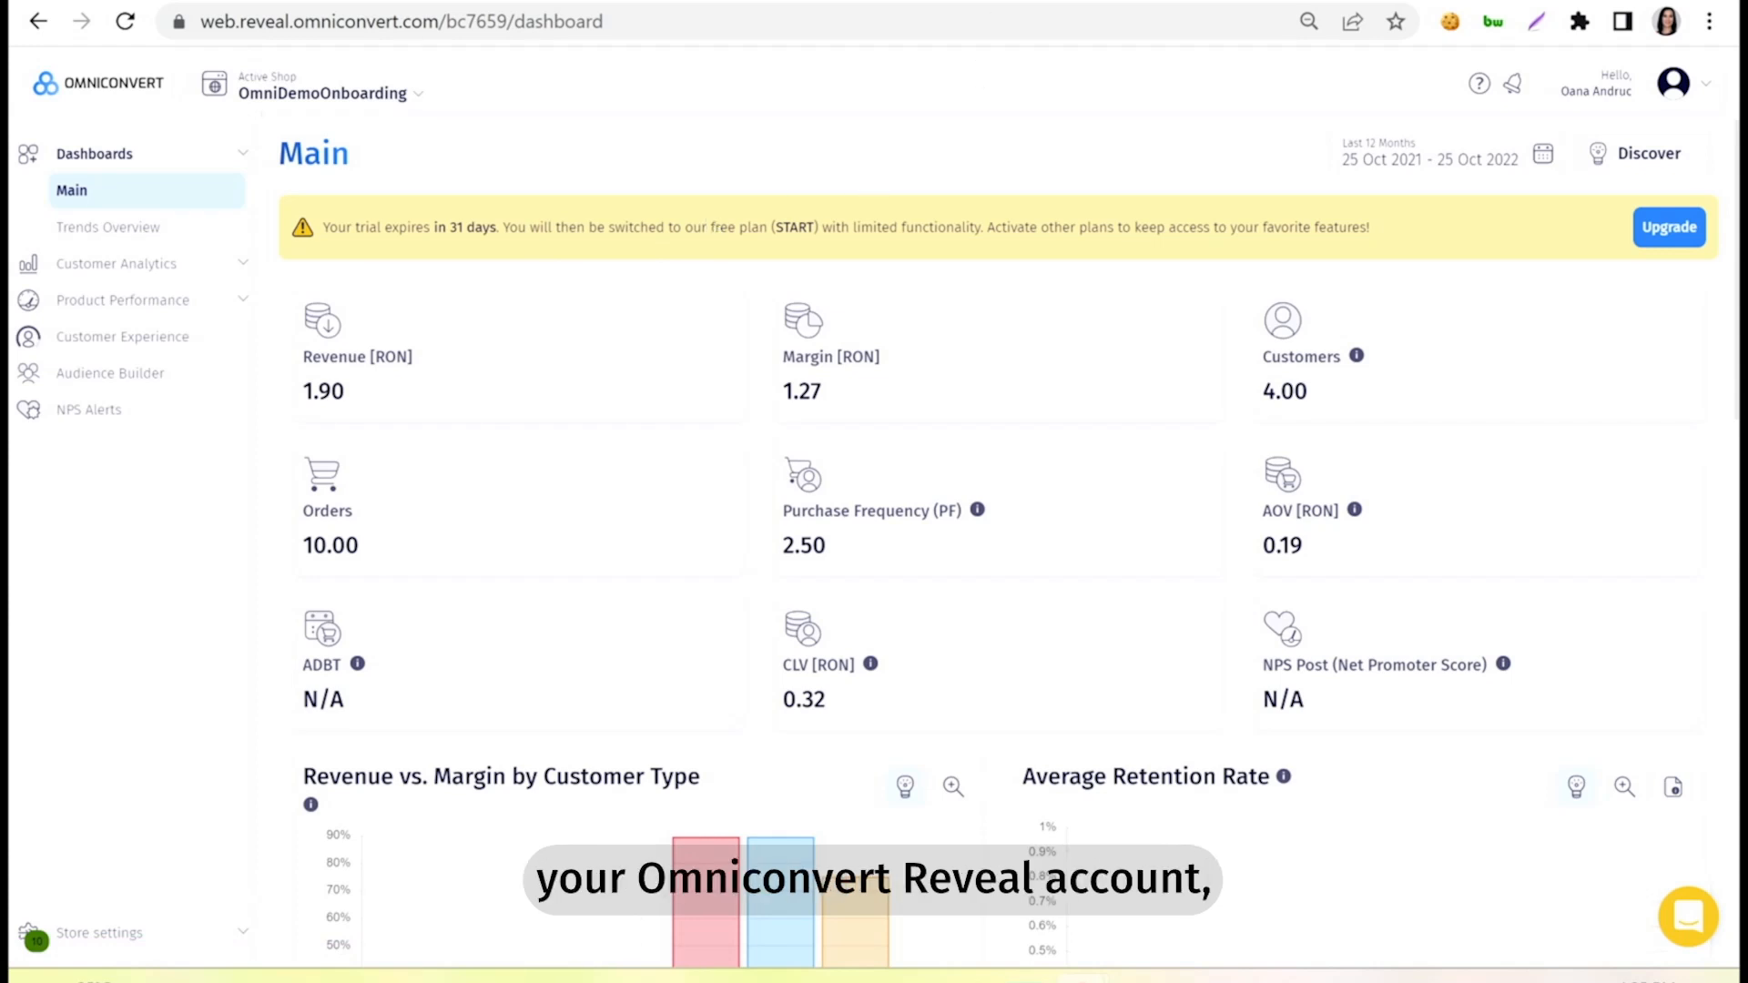
Open the NPS Alerts section in Reveal and add a new condition.
click(1214, 2)
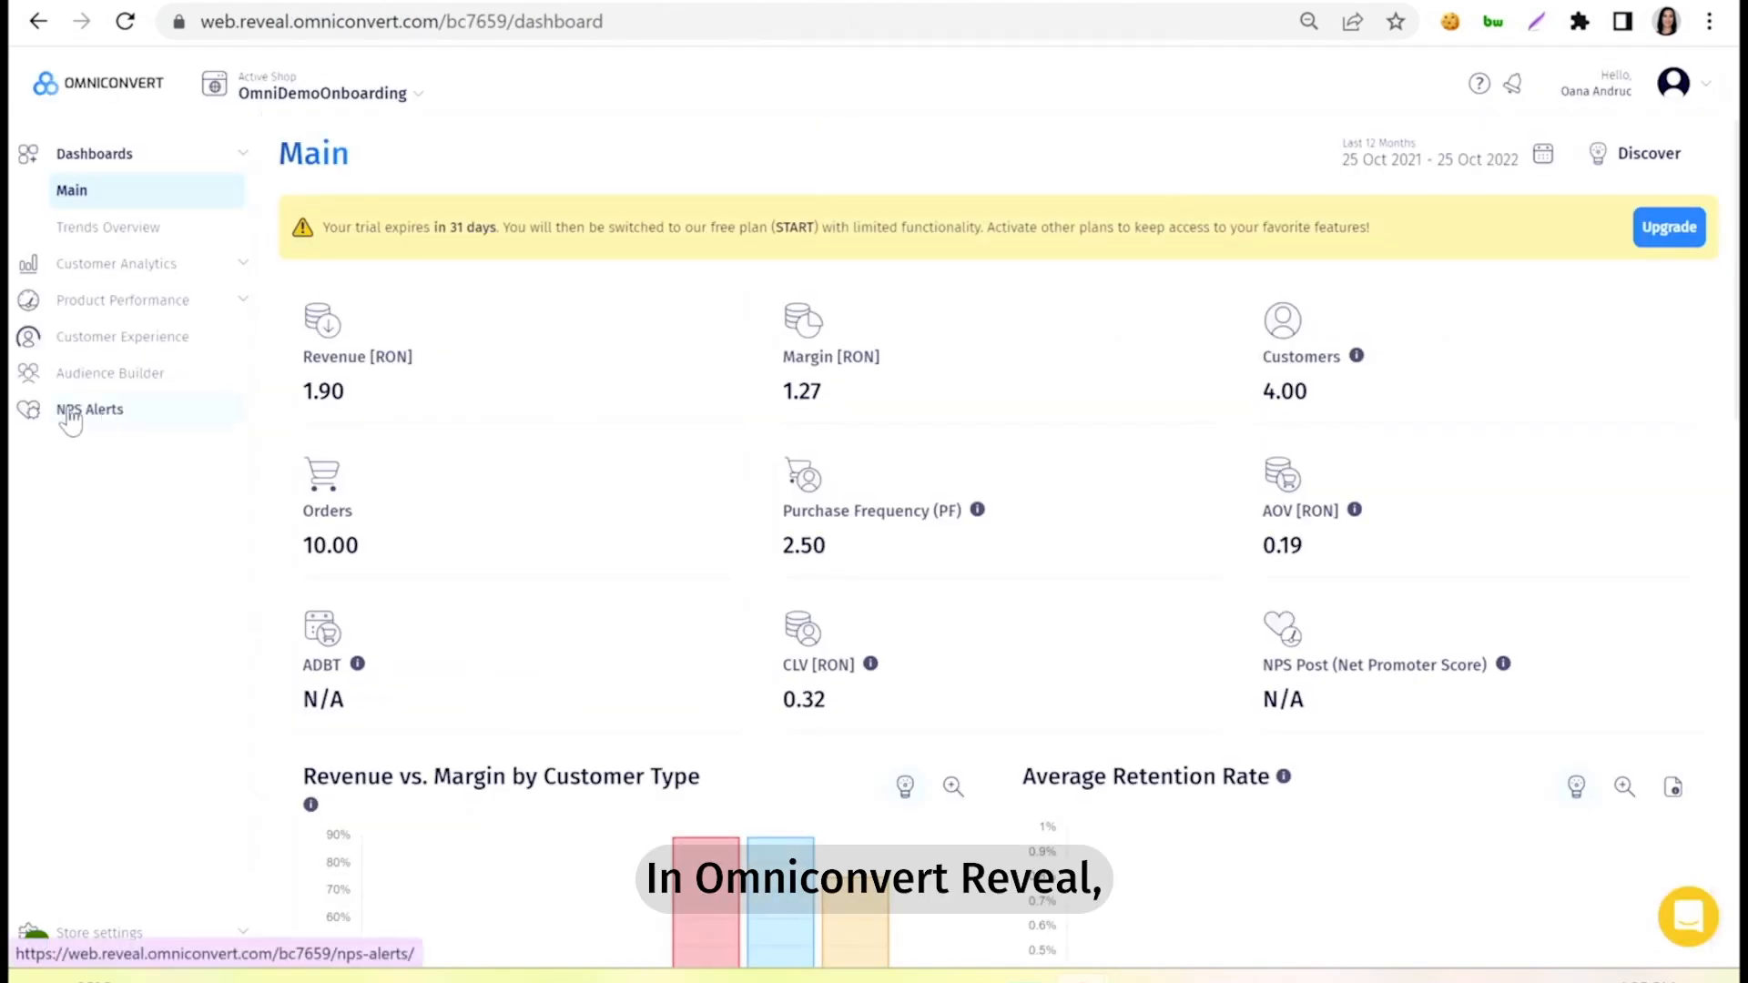
click(118, 416)
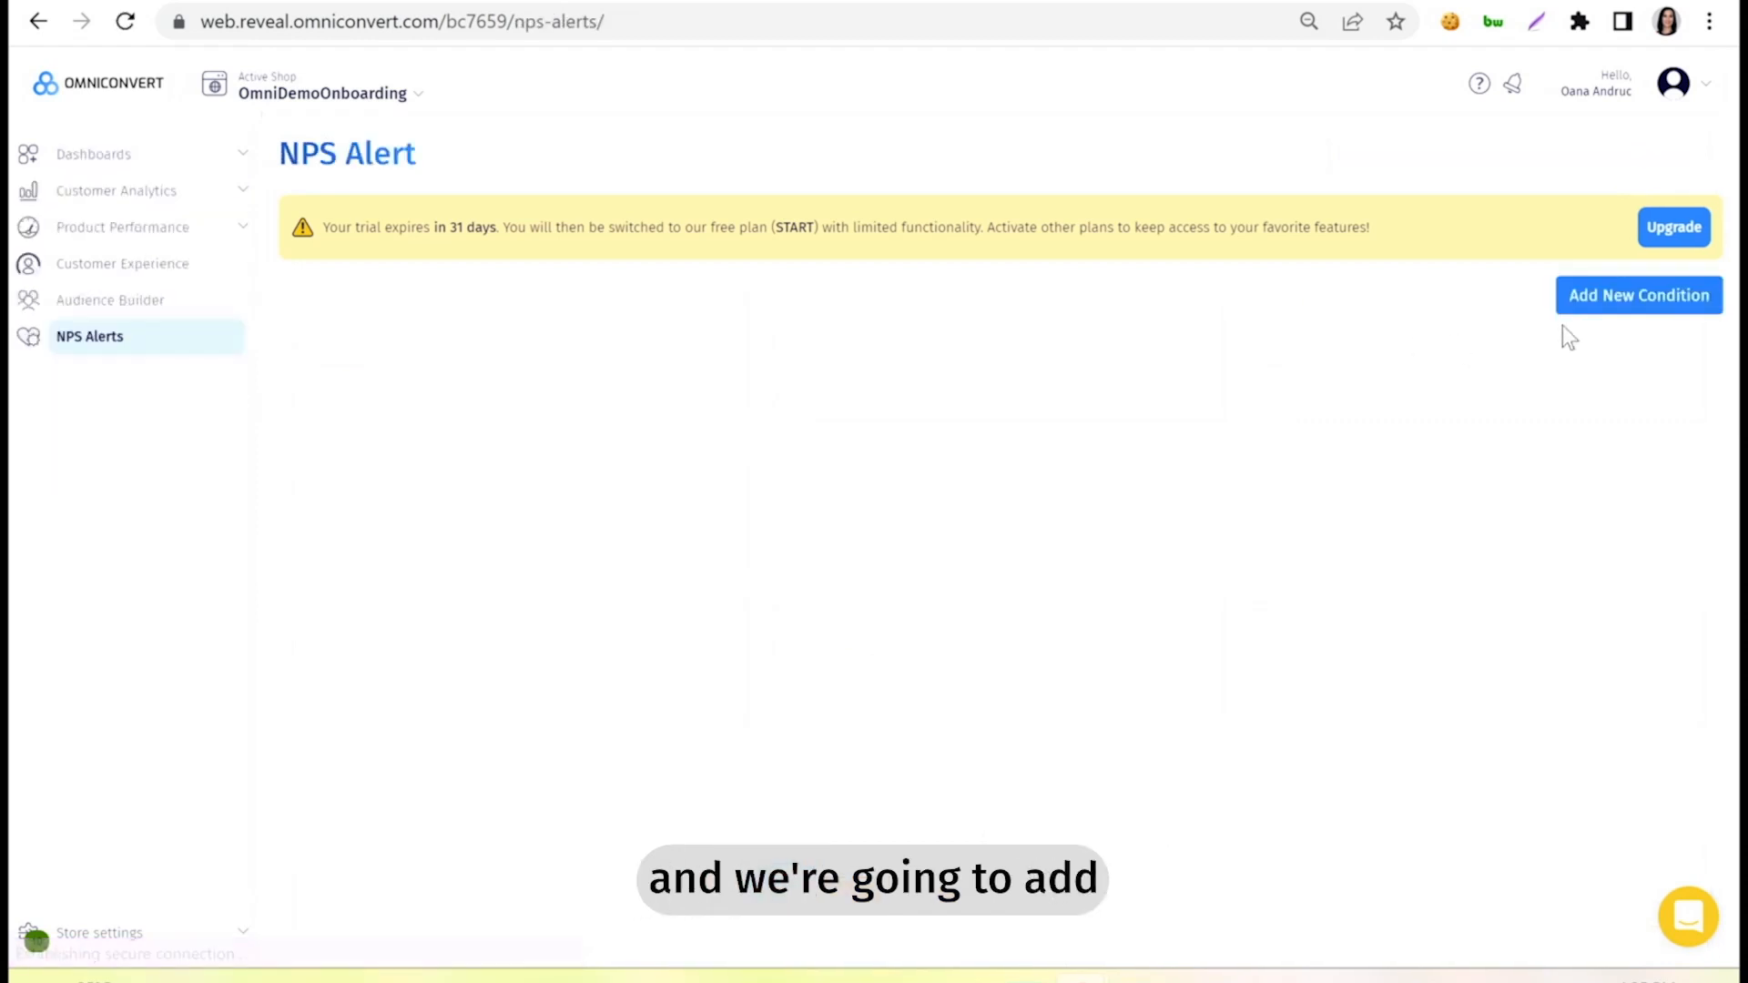
click(1653, 308)
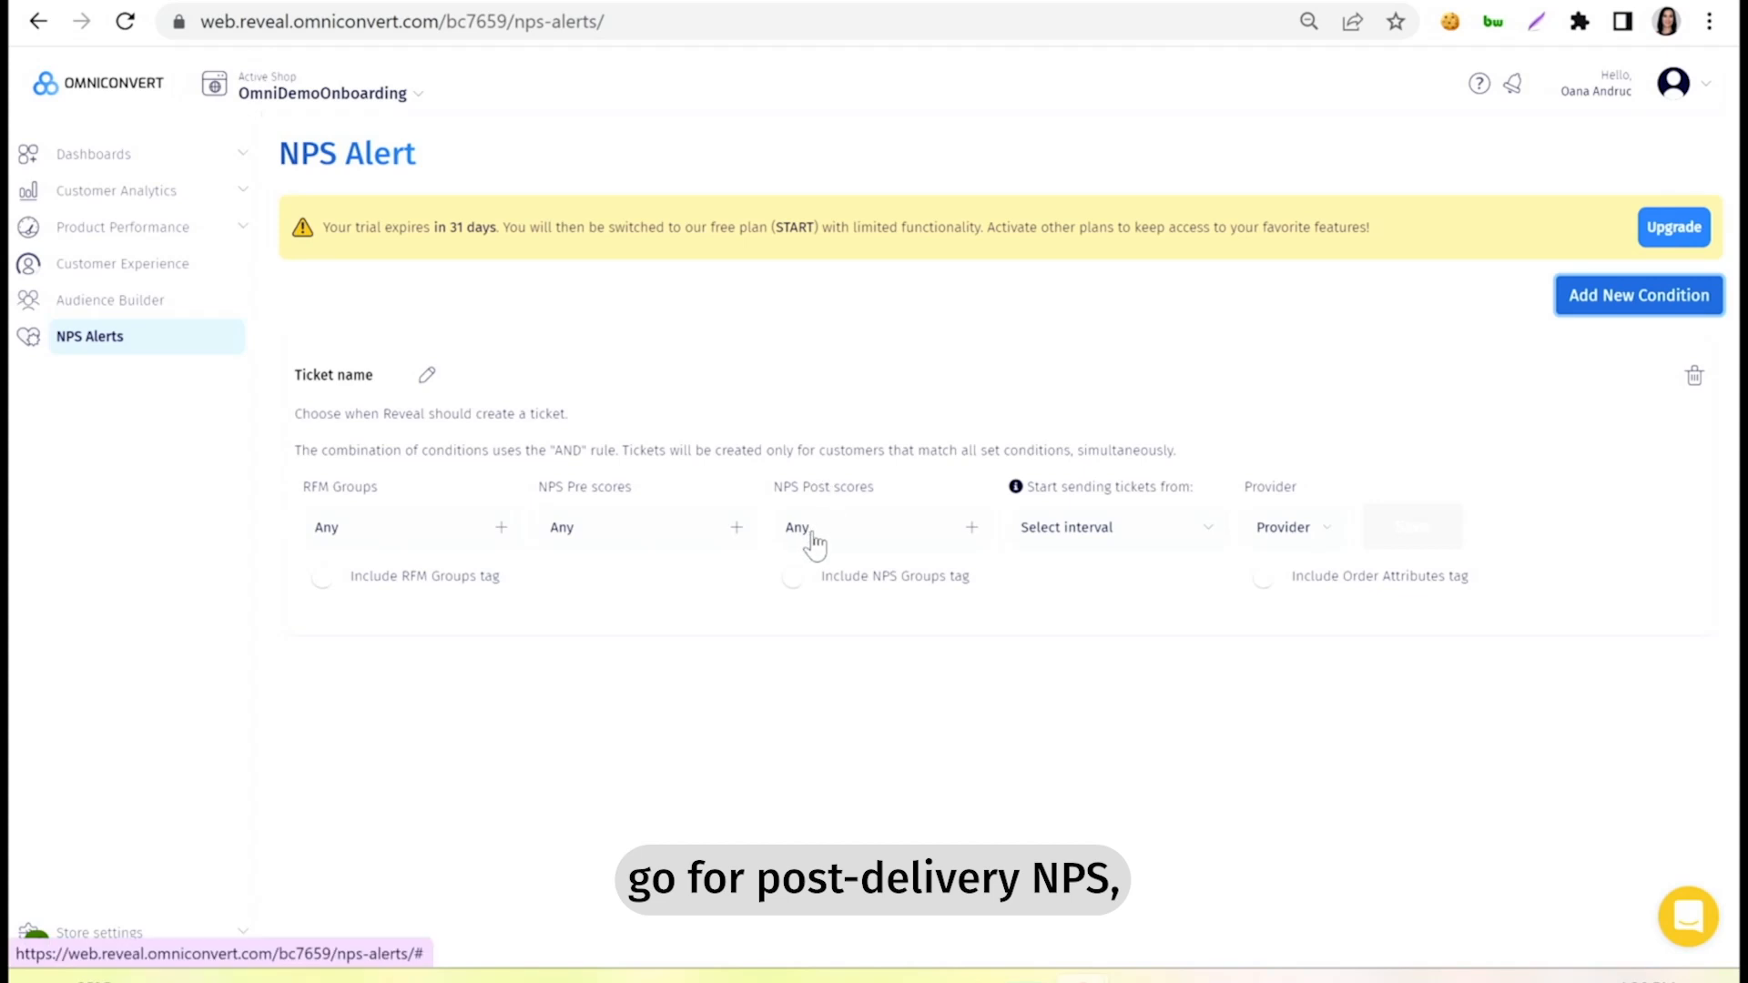
Filter the condition's NPS Post scores to 0, 1, 2, 3, 4, 5 and 6 and save the selection.
click(860, 526)
click(660, 255)
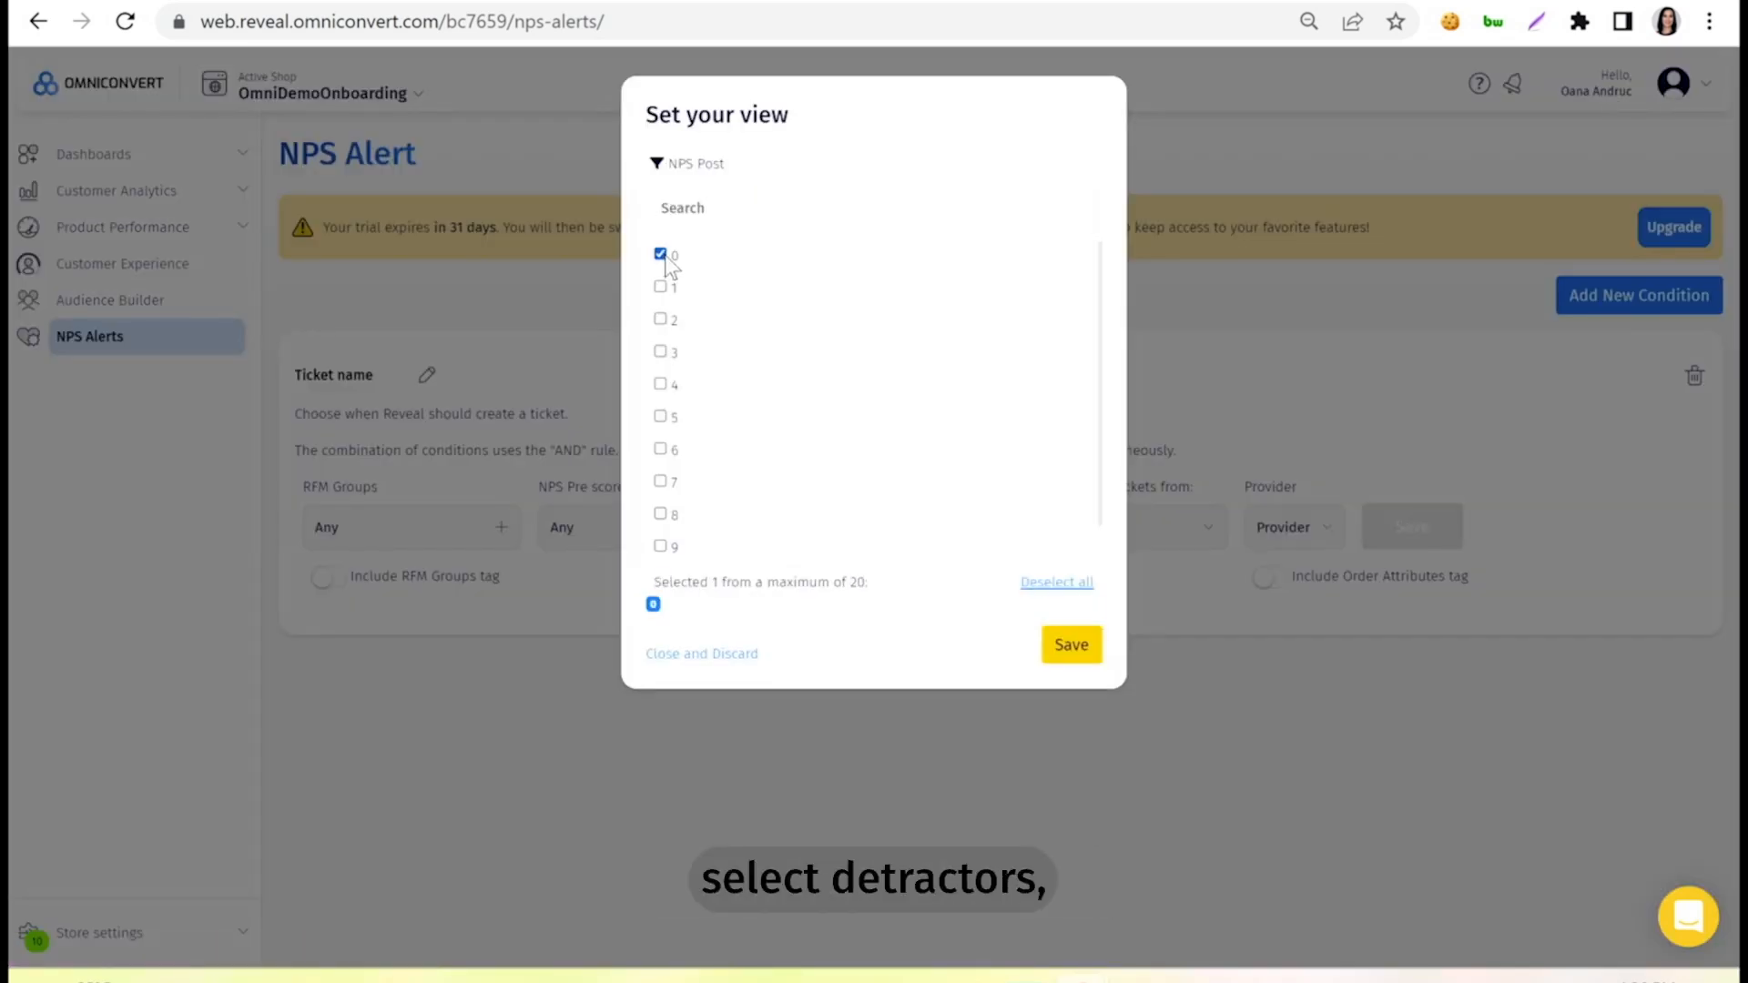
click(662, 286)
click(661, 319)
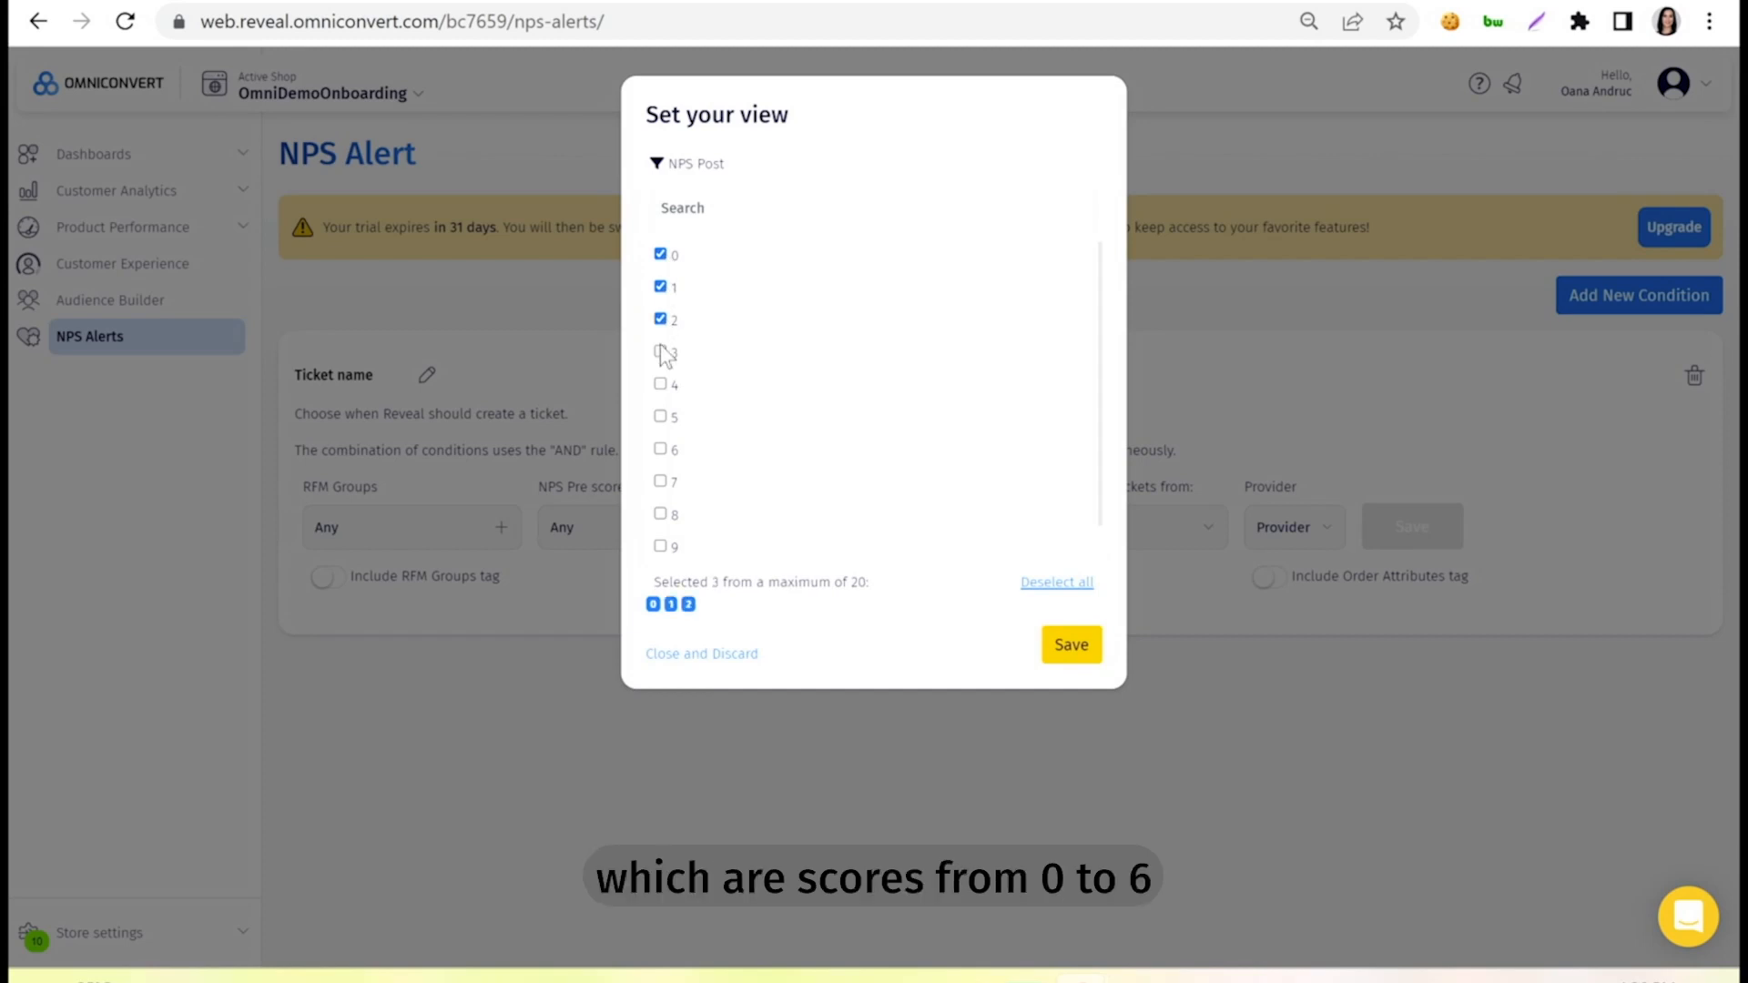
click(661, 351)
click(661, 383)
click(660, 416)
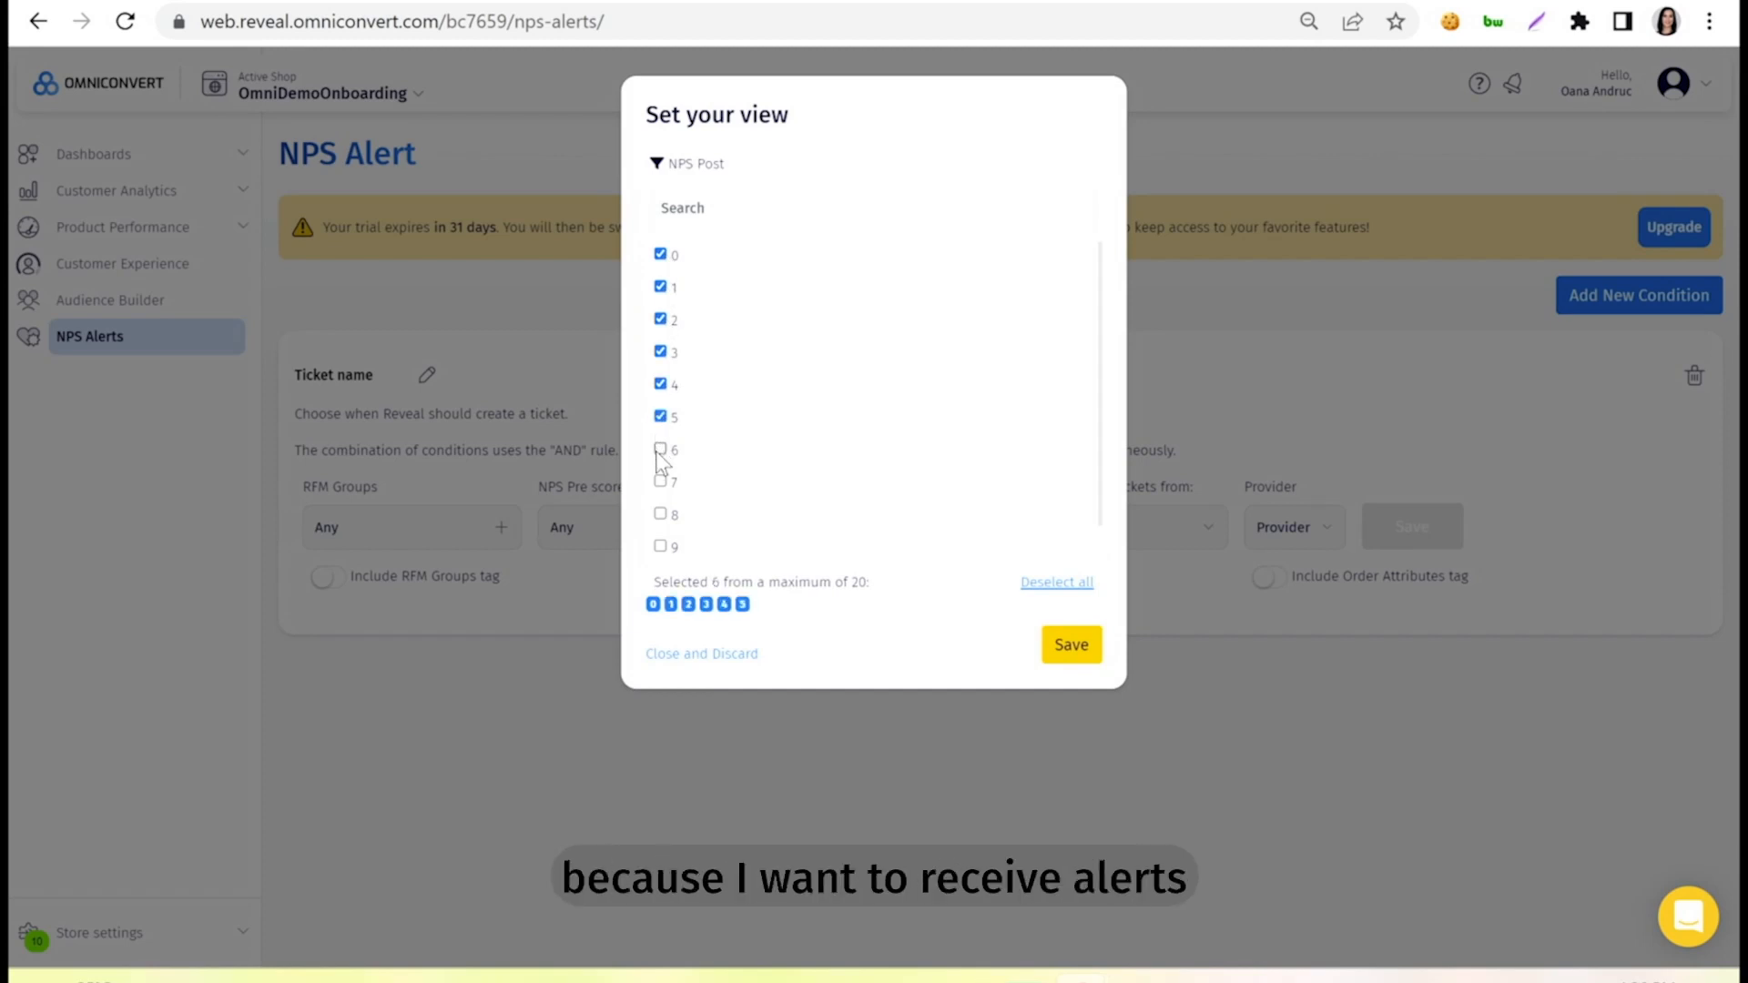
click(661, 449)
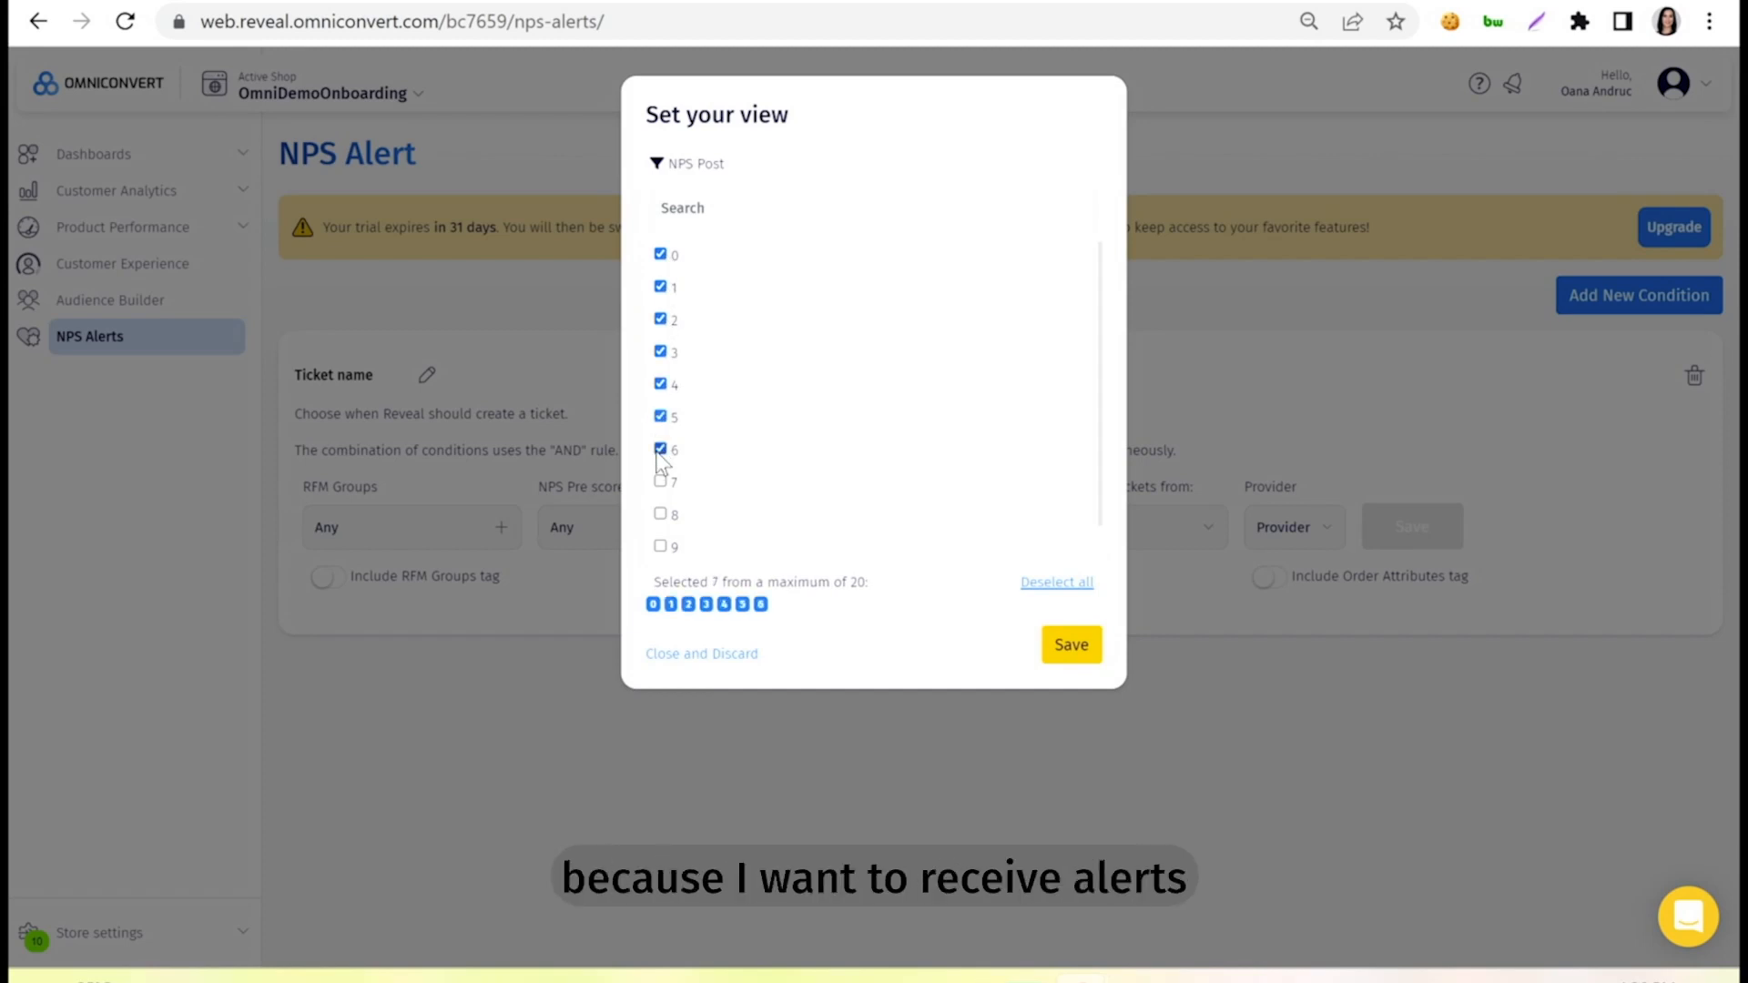
click(1075, 657)
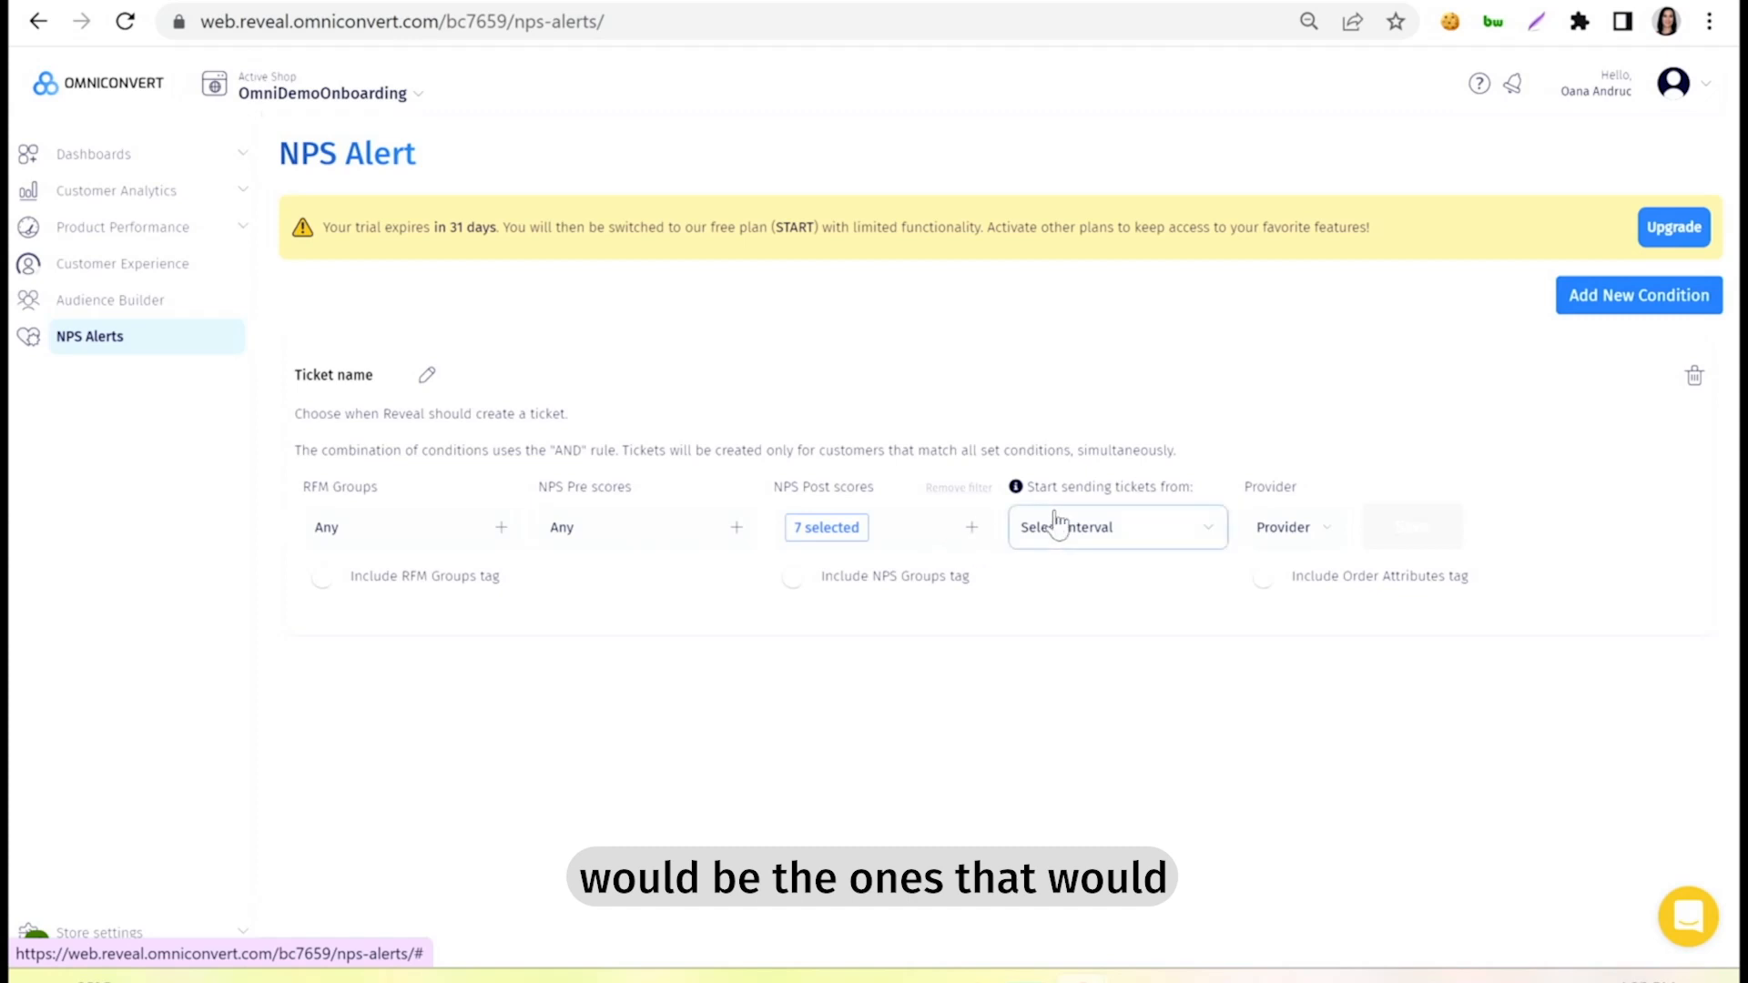
Start sending tickets from the Last 7 days and include the NPS Groups, RFM Groups and Order Attributes tags.
click(1118, 536)
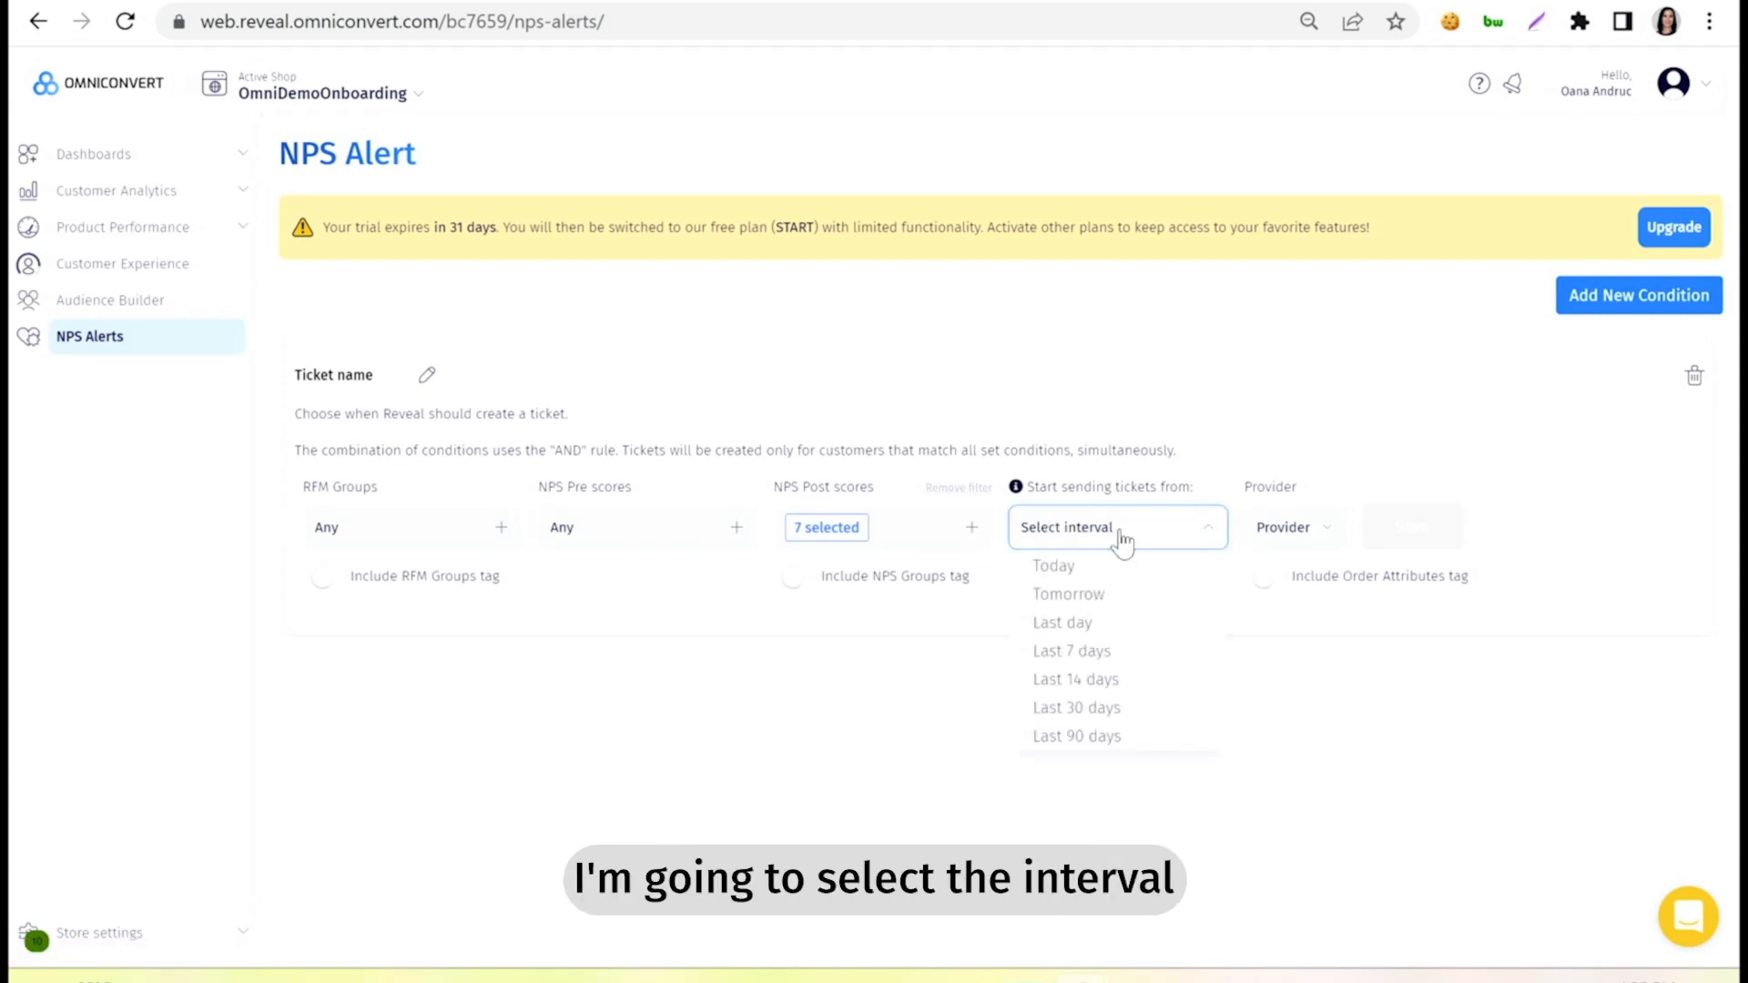
click(1111, 650)
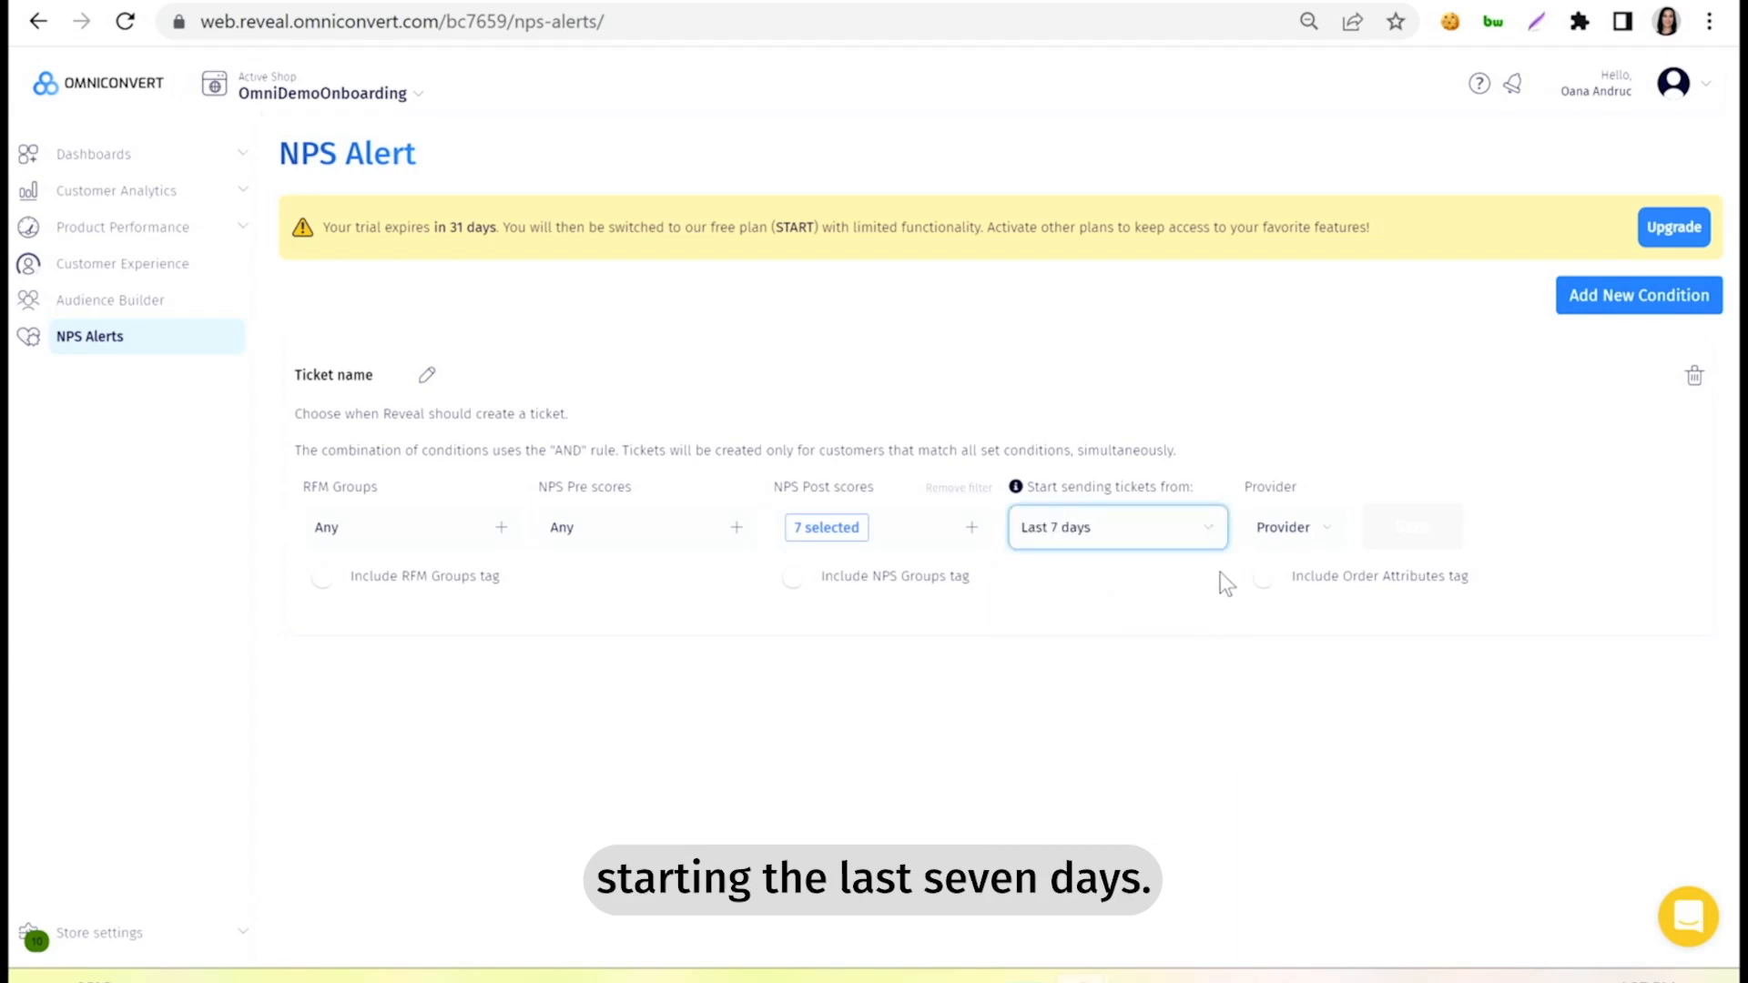
click(806, 587)
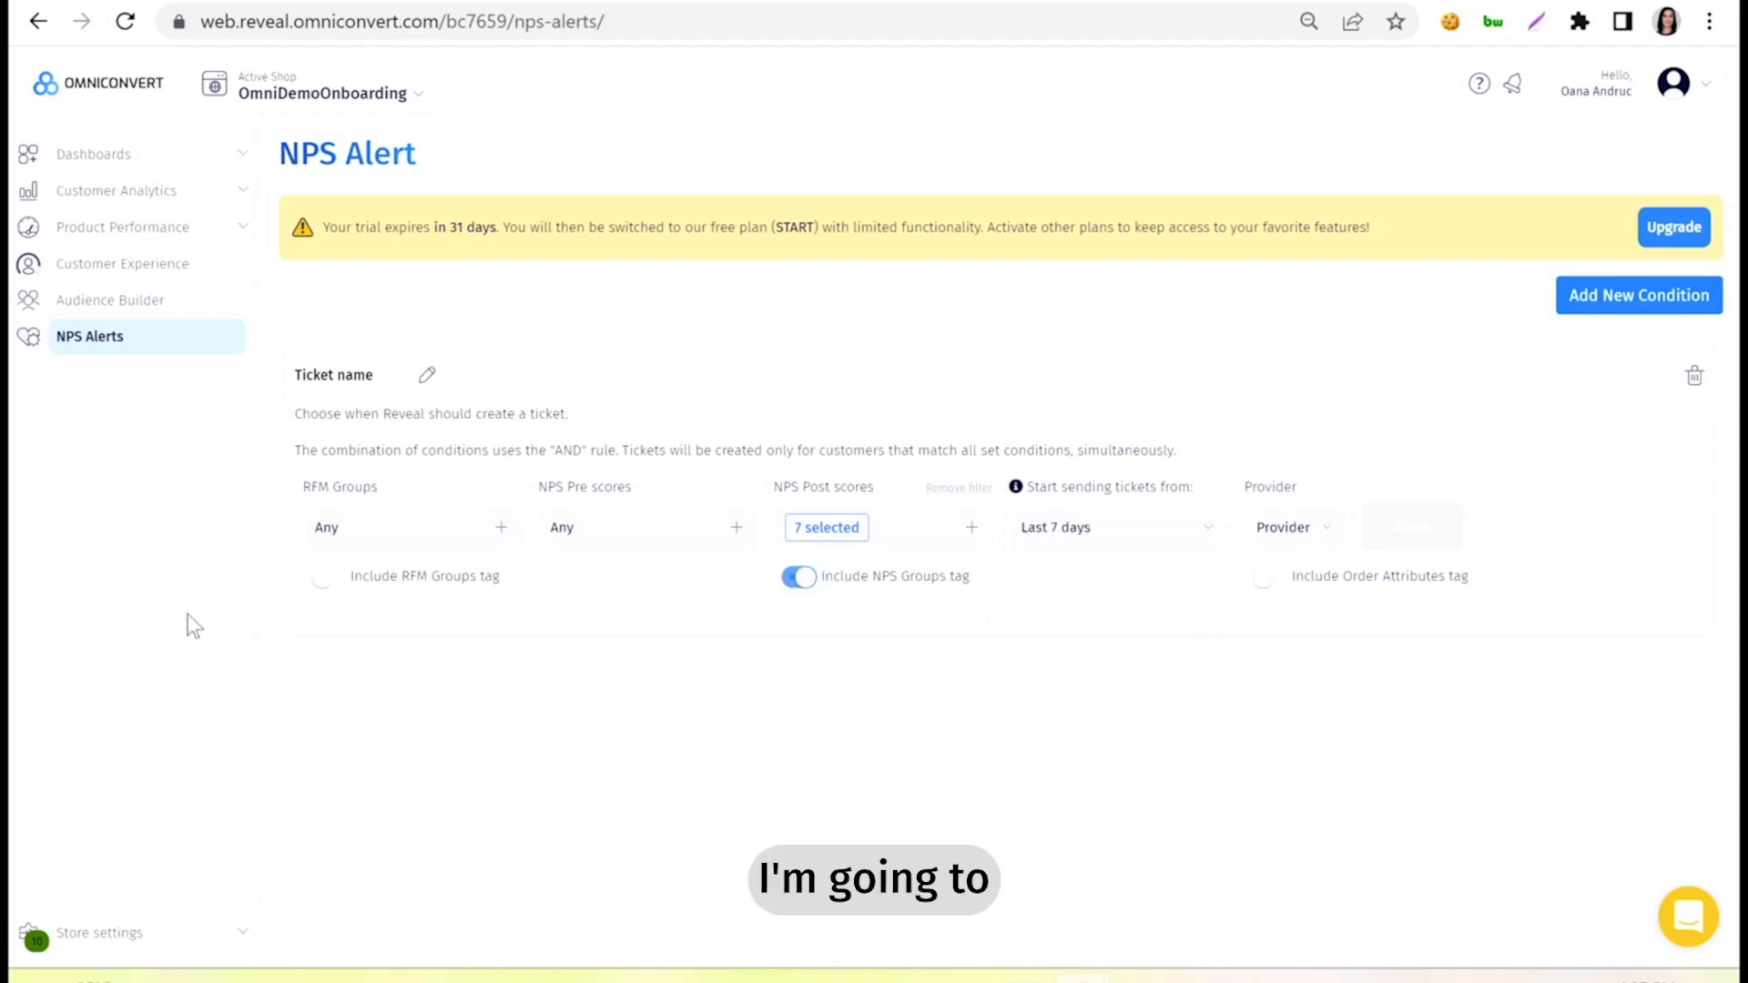
click(347, 587)
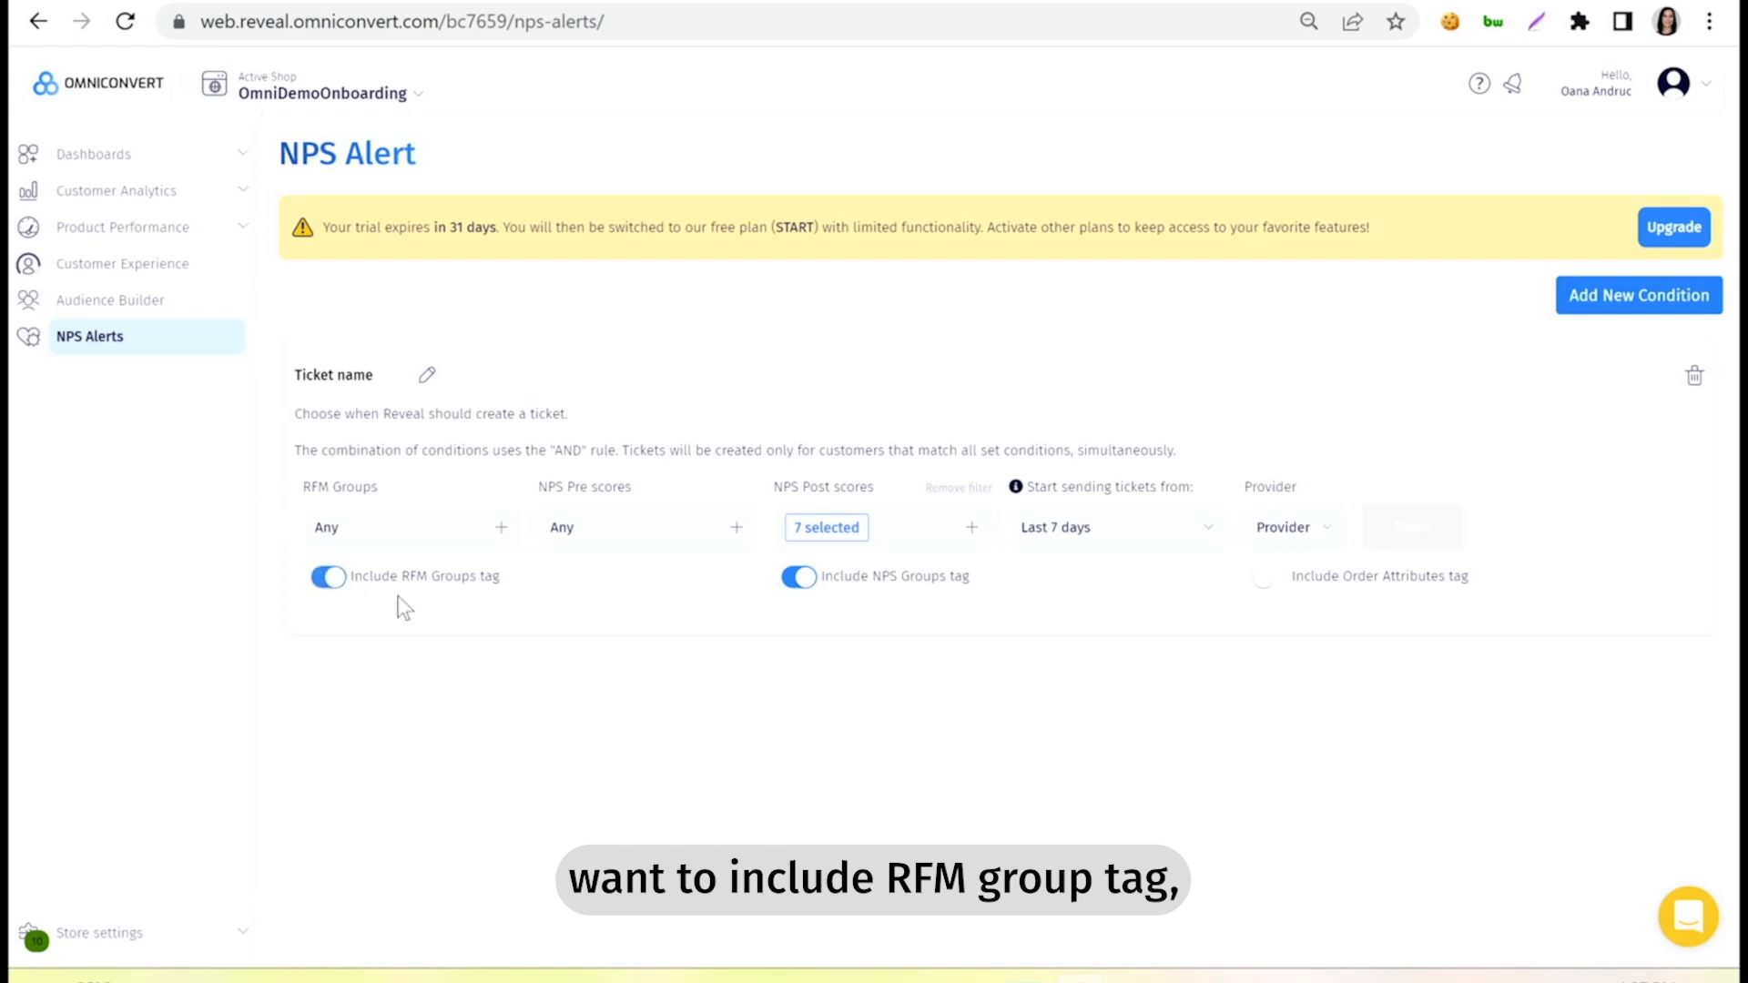
click(1282, 588)
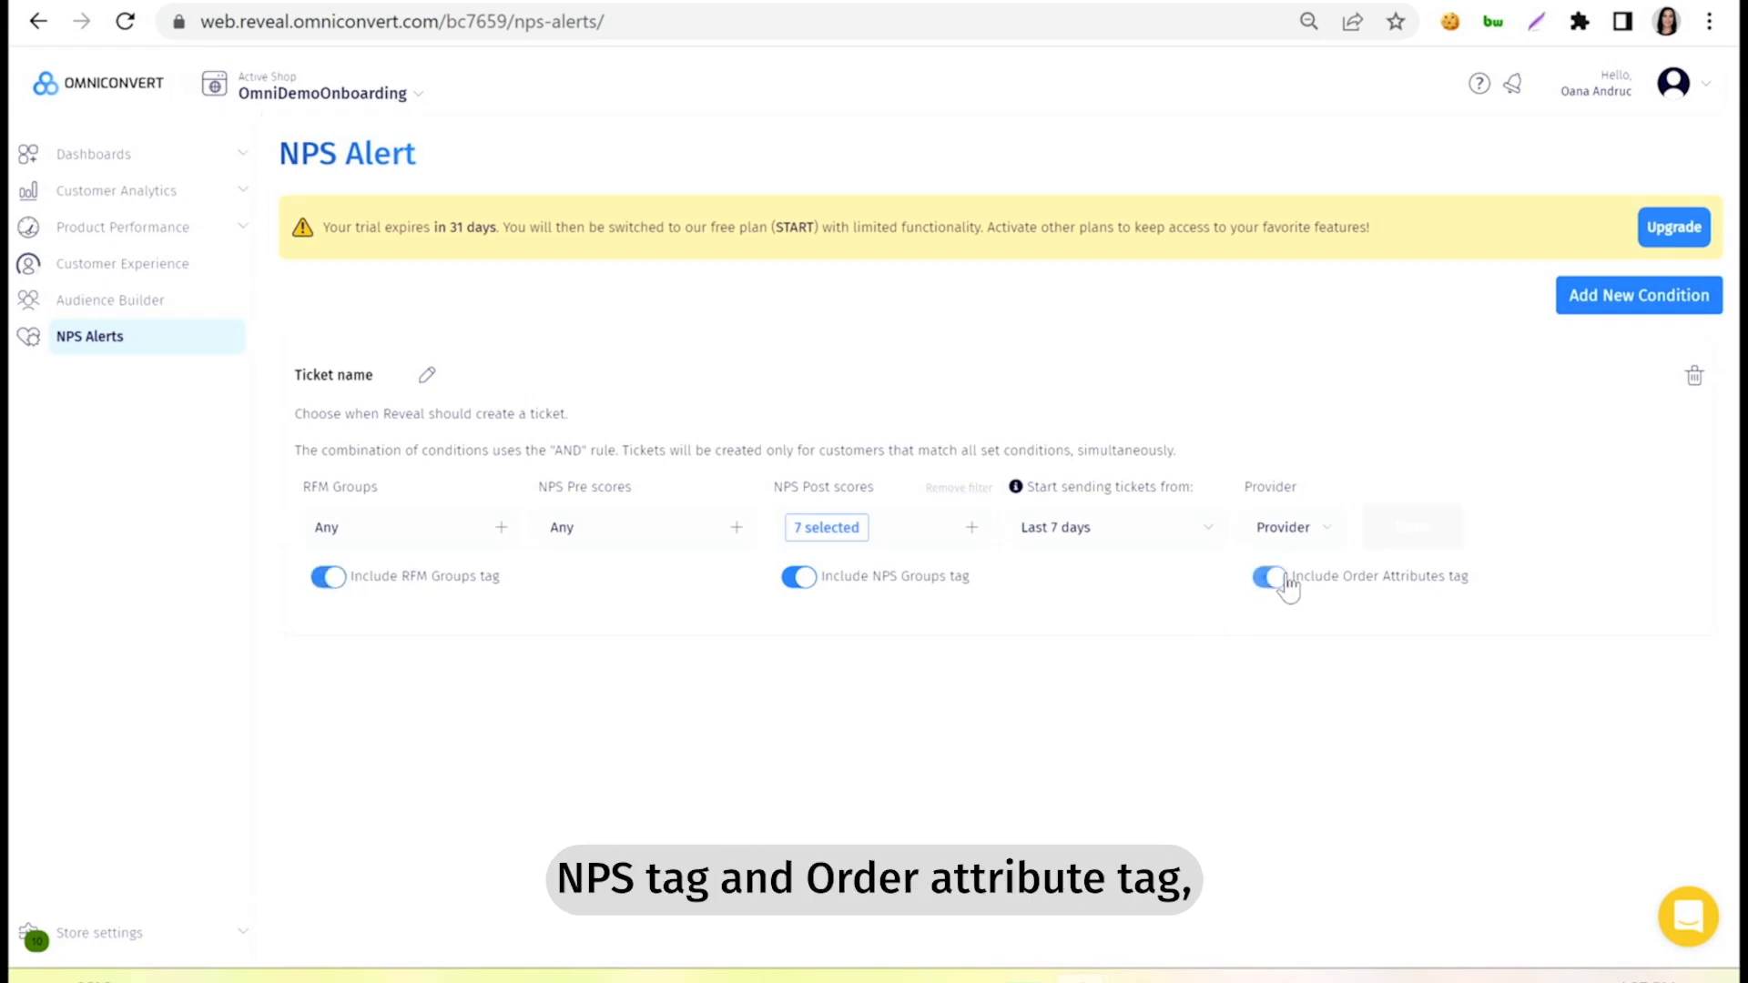
Set the ticket's provider to Klaviyo, enter the e-mail address that receives alerts, and save the condition.
click(1332, 533)
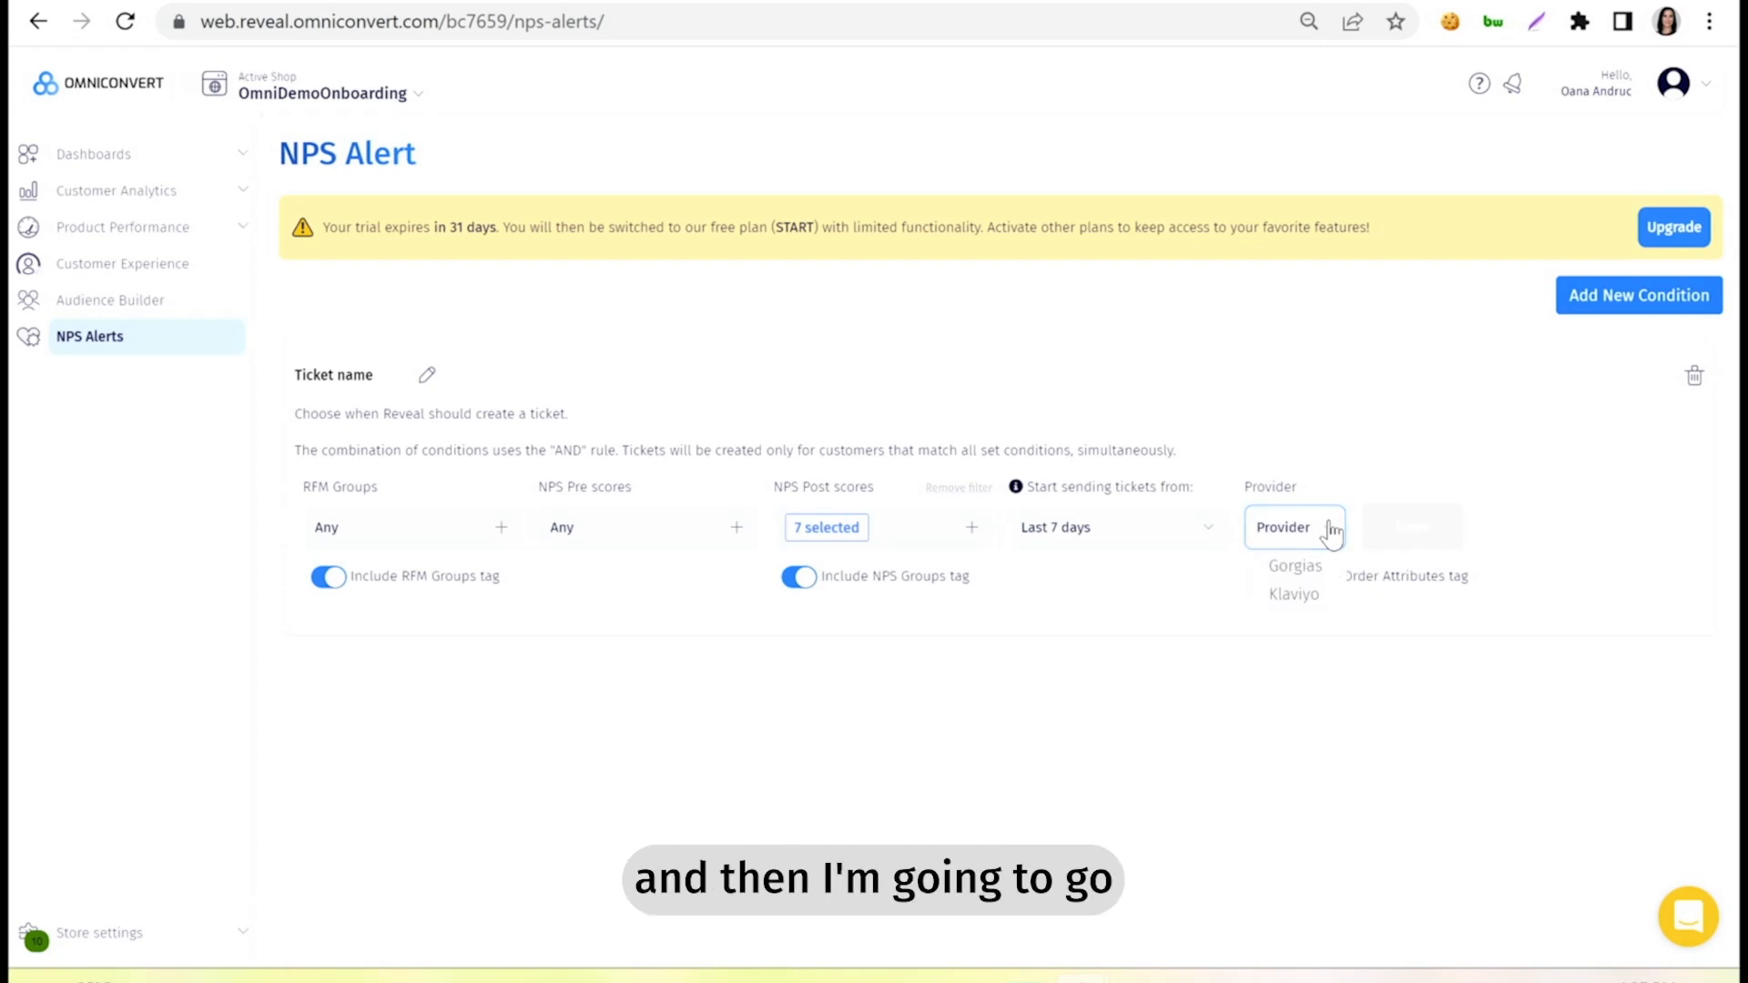
click(1317, 598)
click(1459, 546)
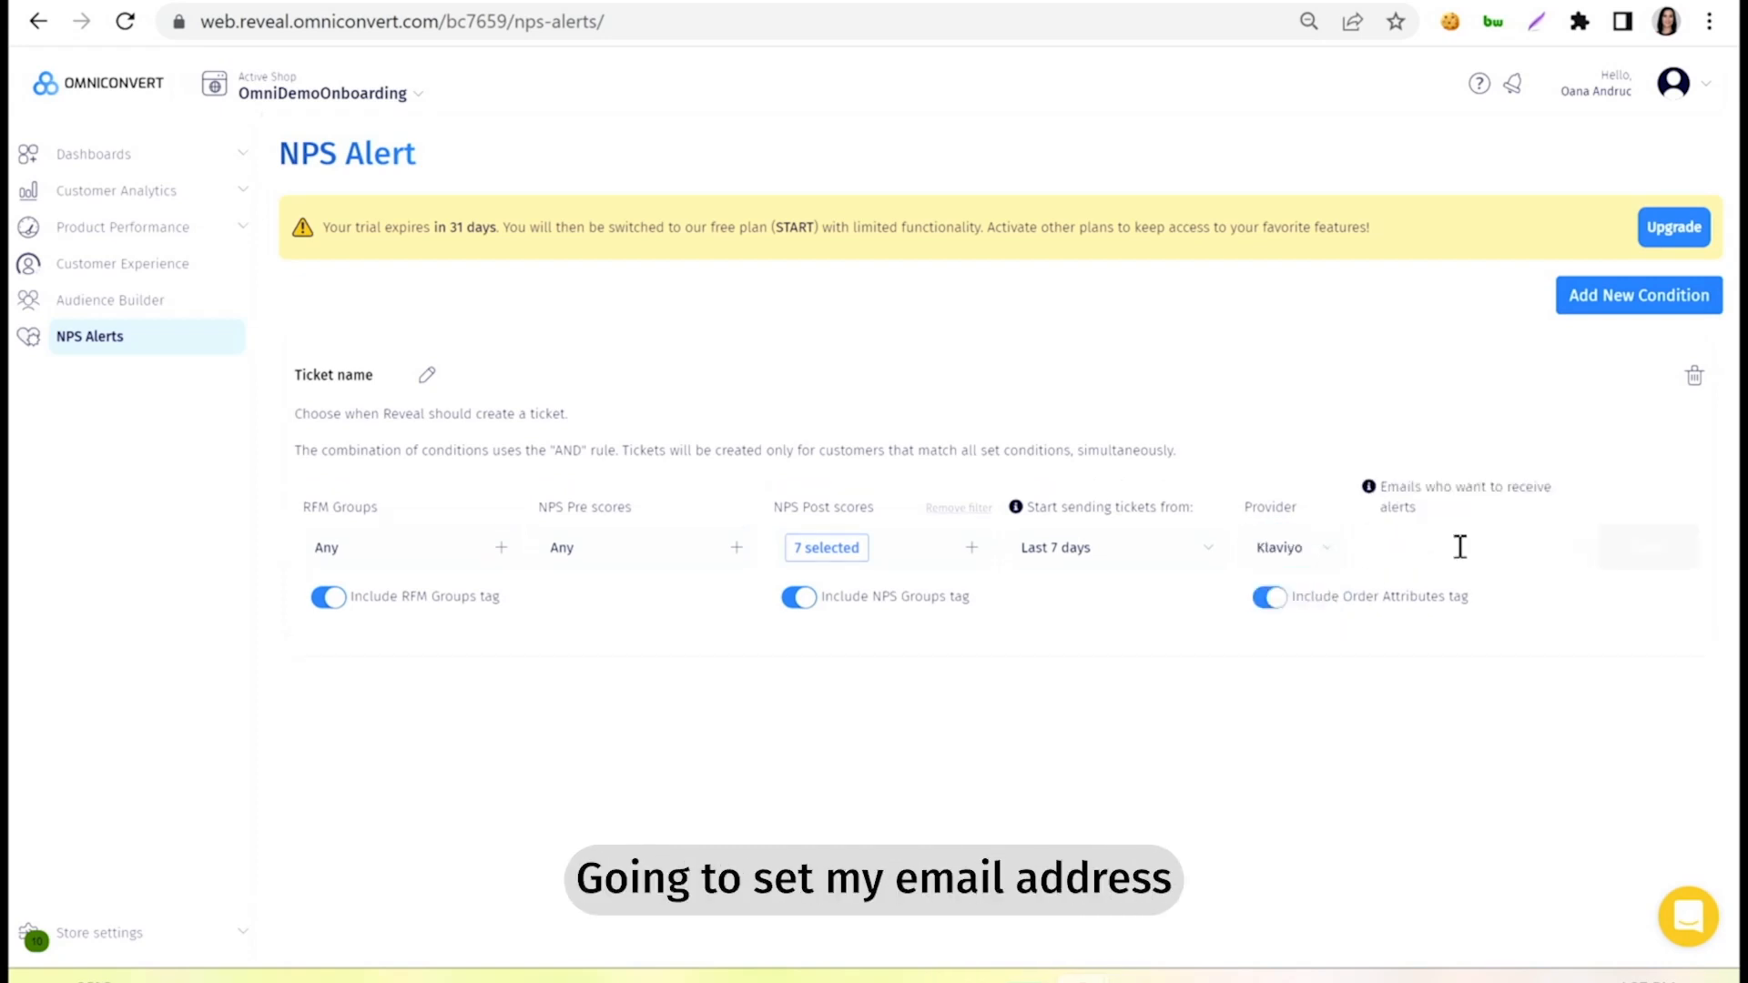
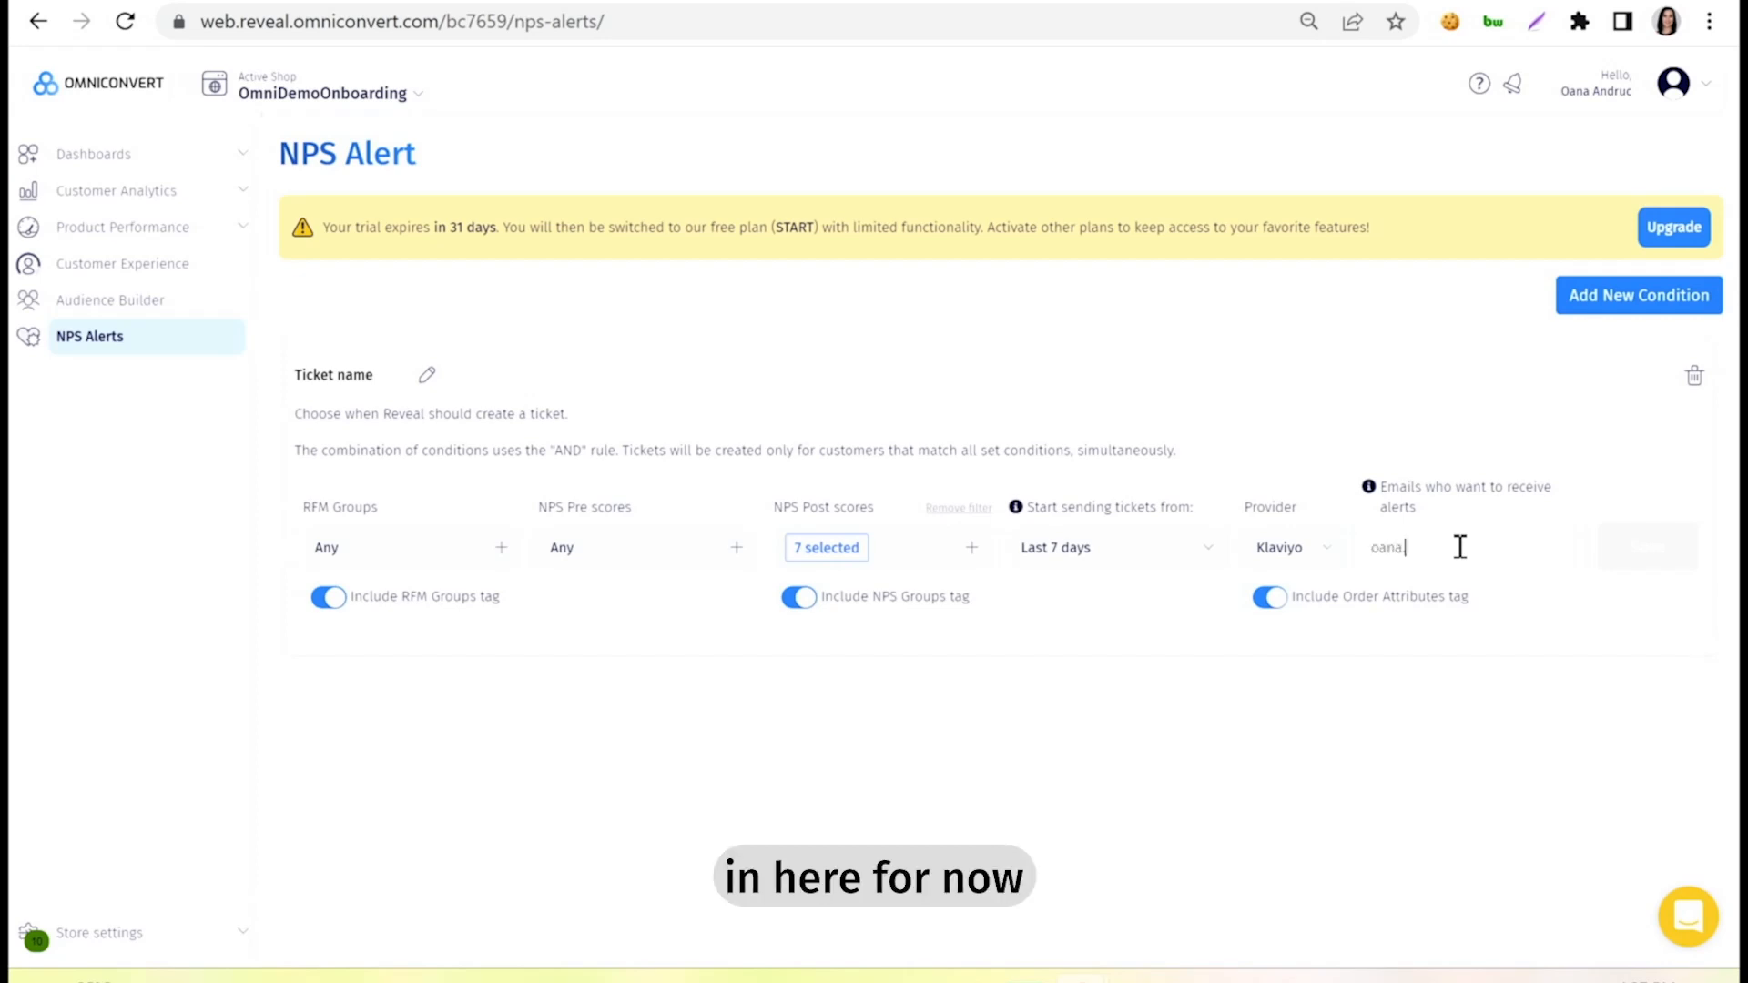
click(1310, 547)
click(1317, 546)
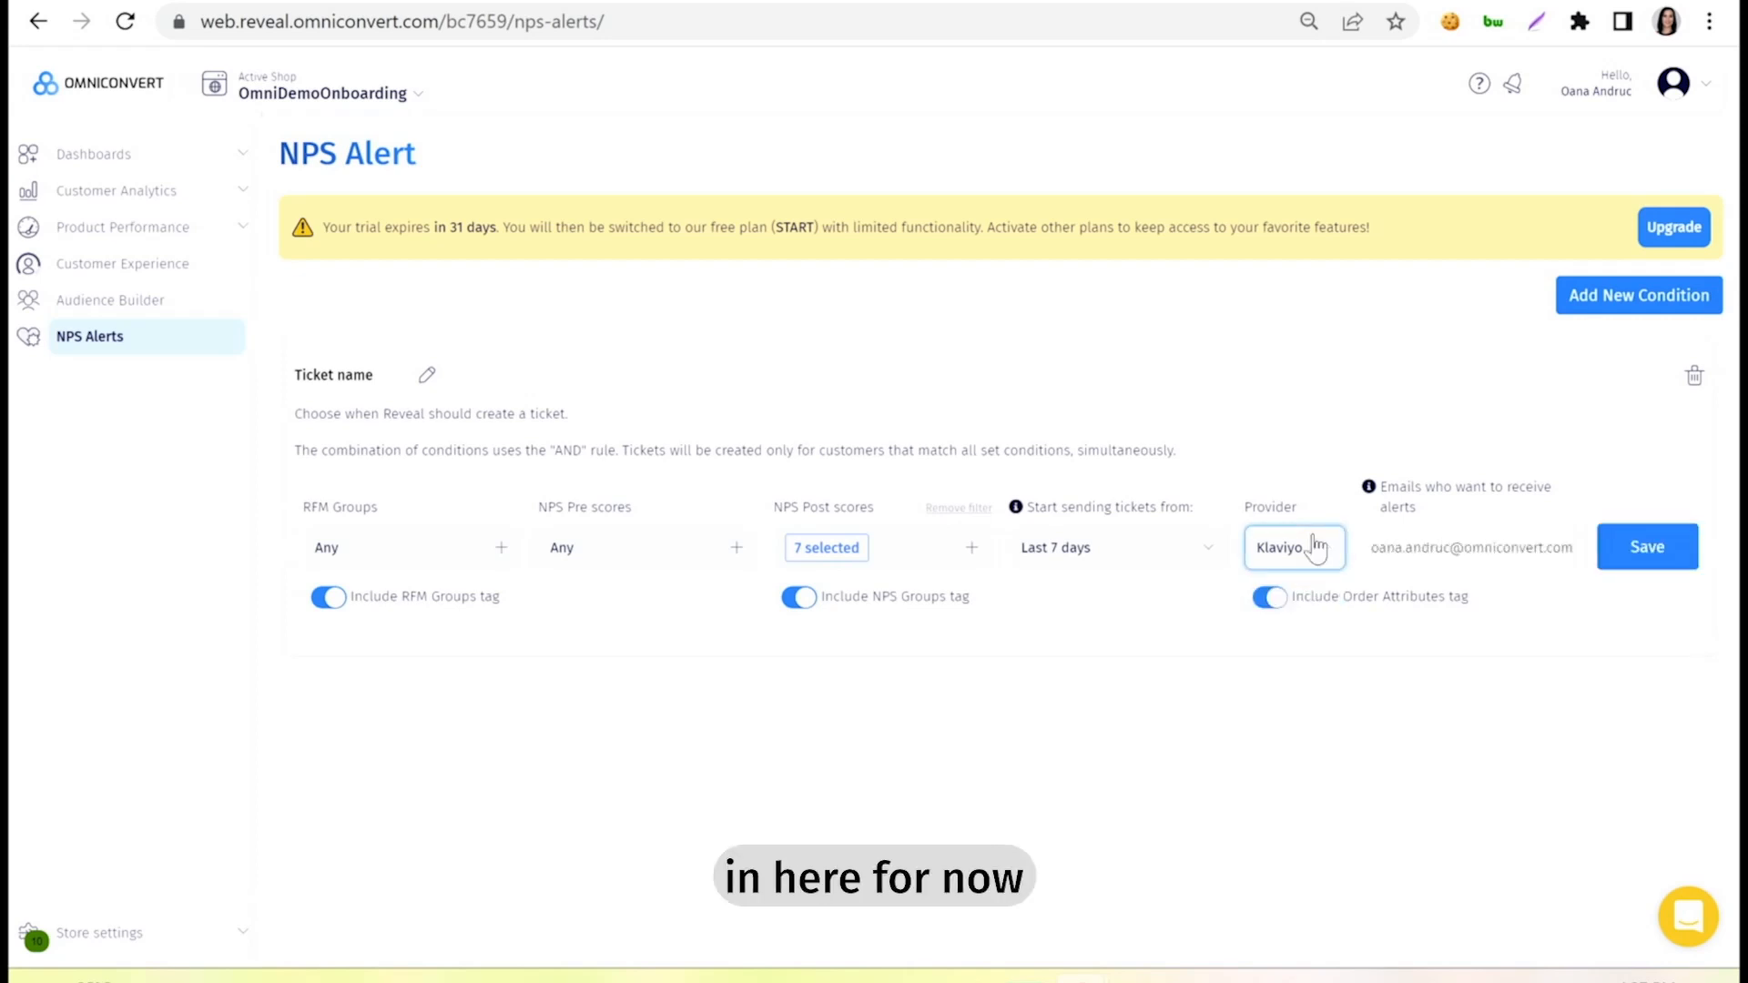
click(1645, 557)
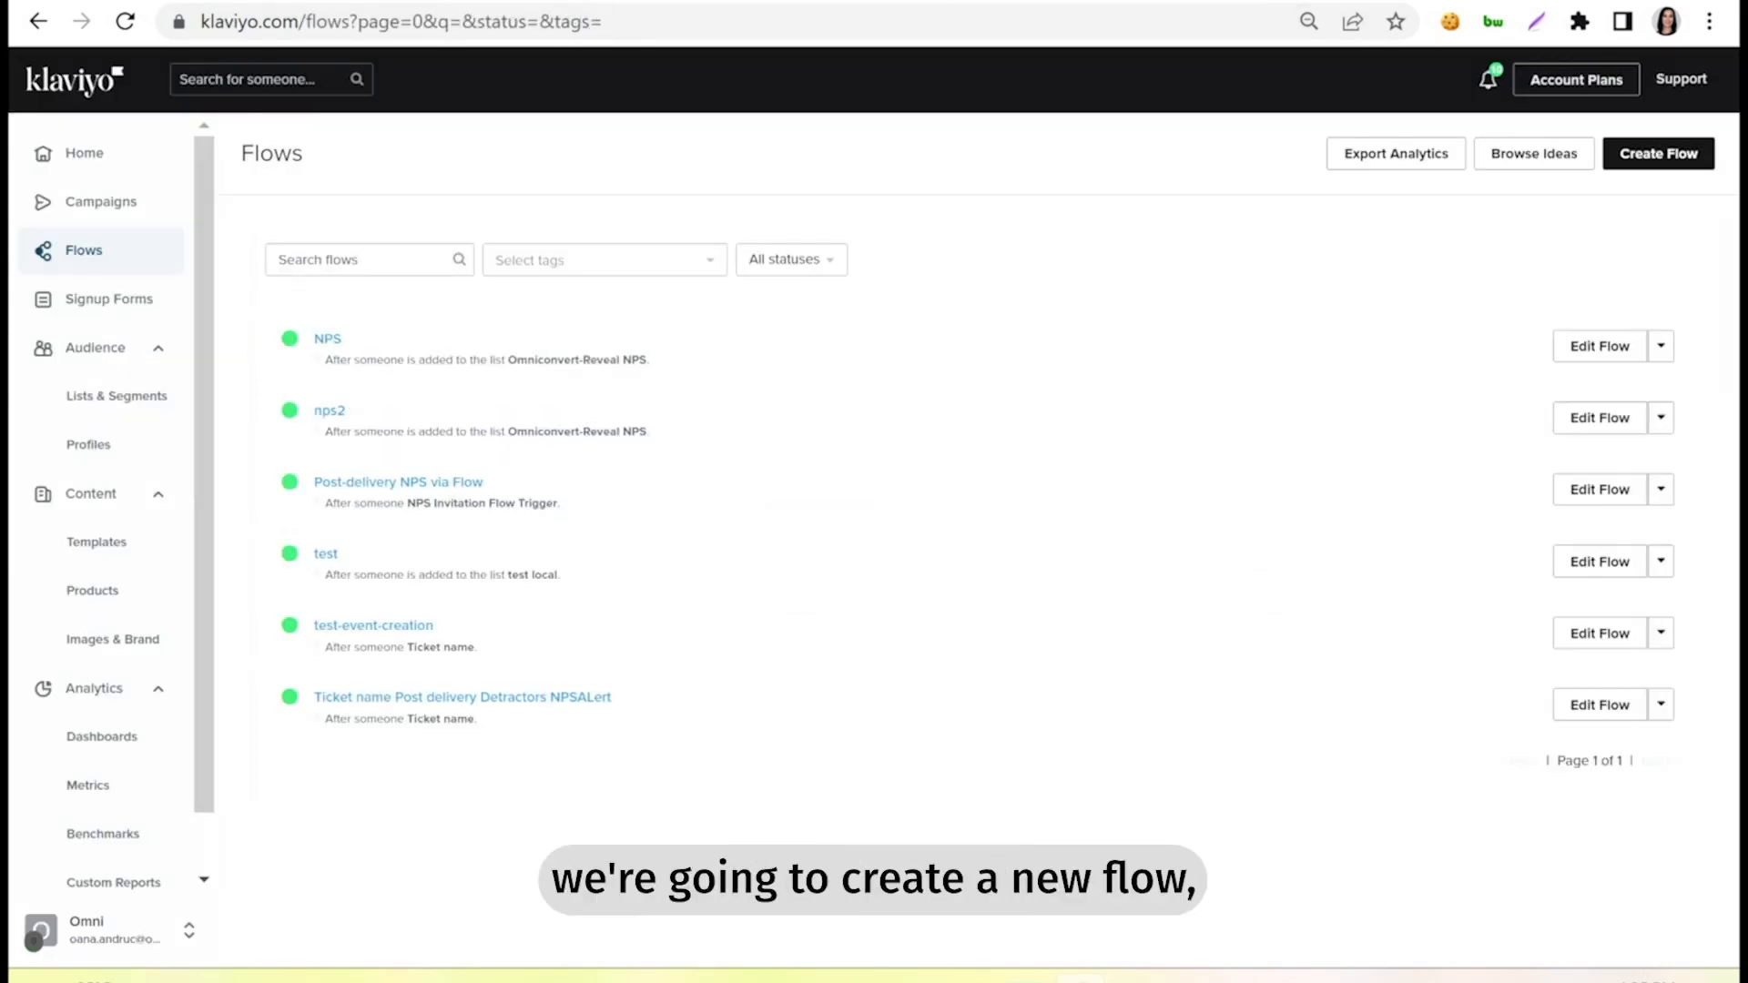
In Klaviyo, create a new flow from scratch named "Zendesk Alerts".
click(1655, 164)
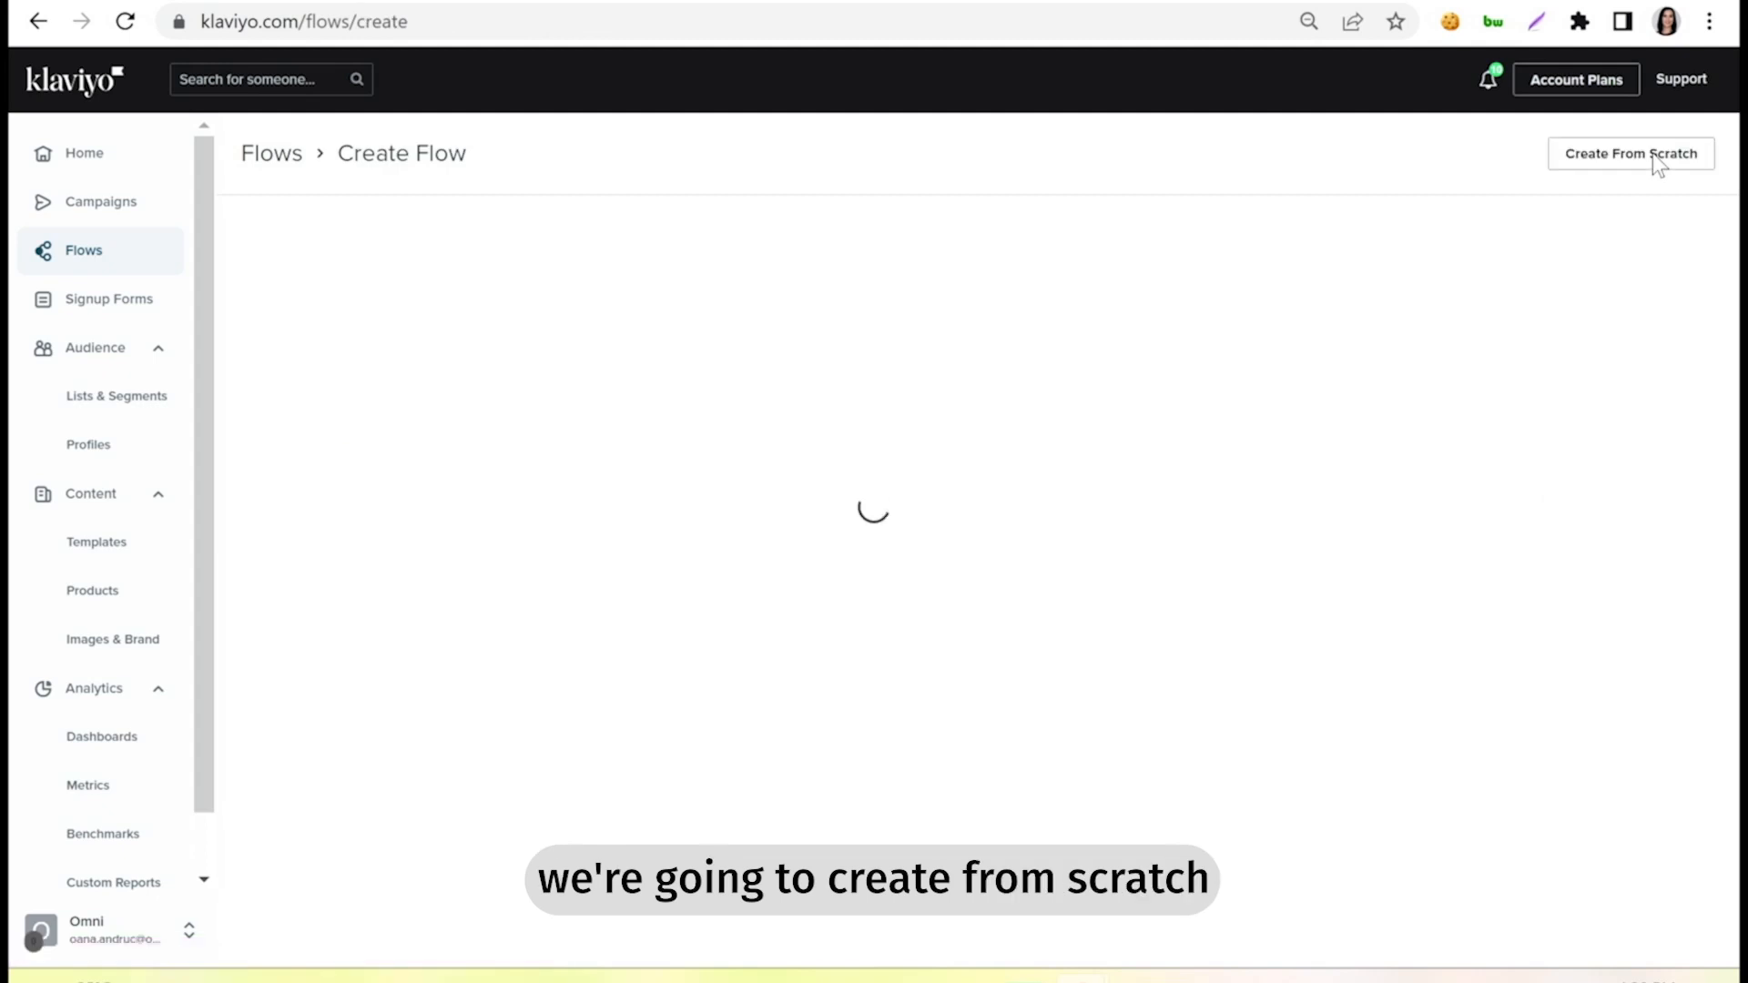
click(1655, 164)
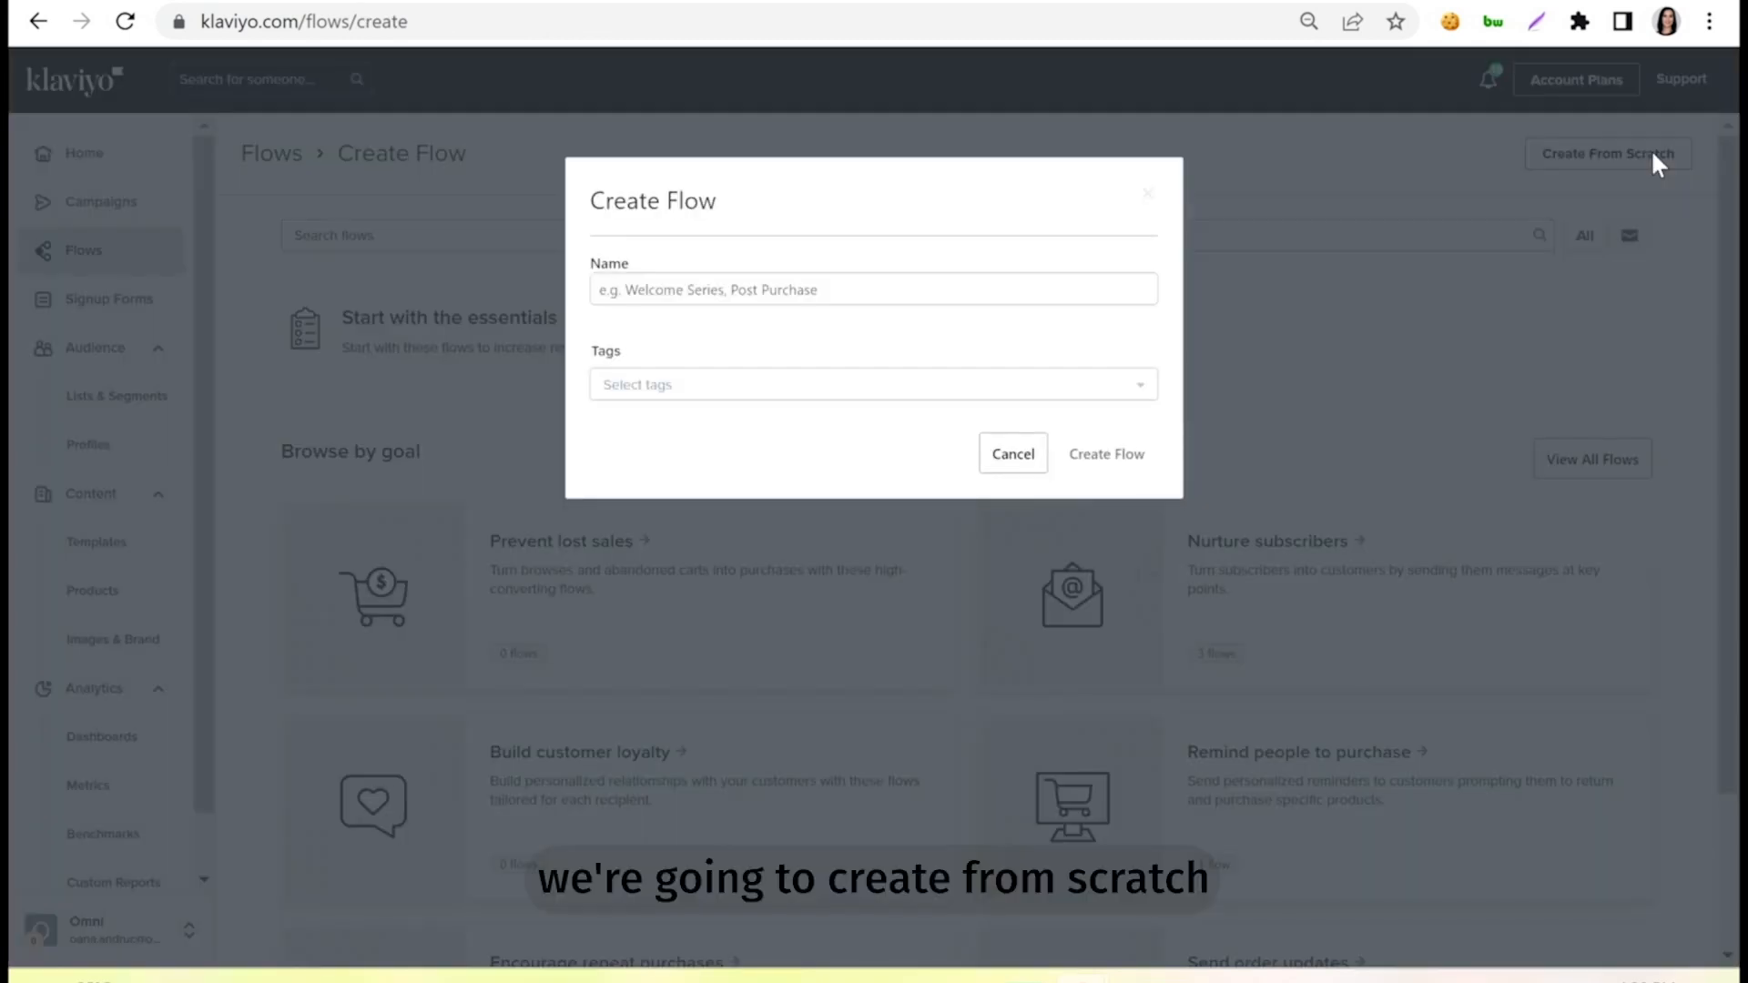
text(Z)
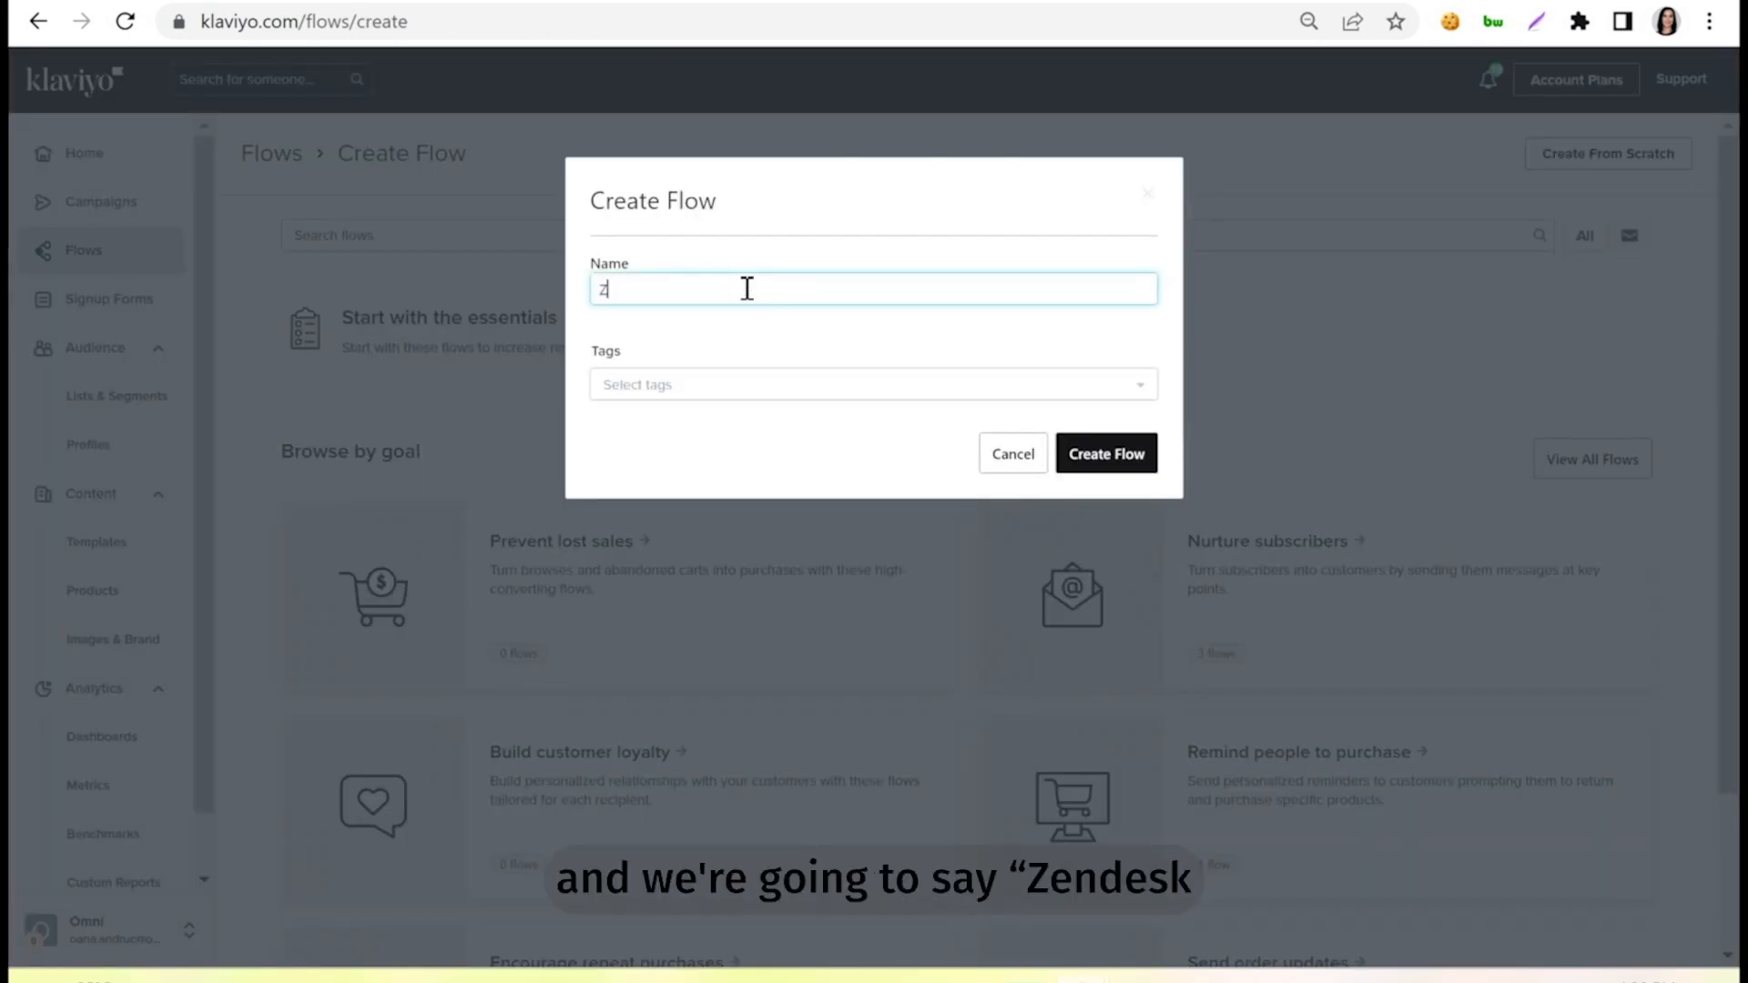
text(endesk Alerts)
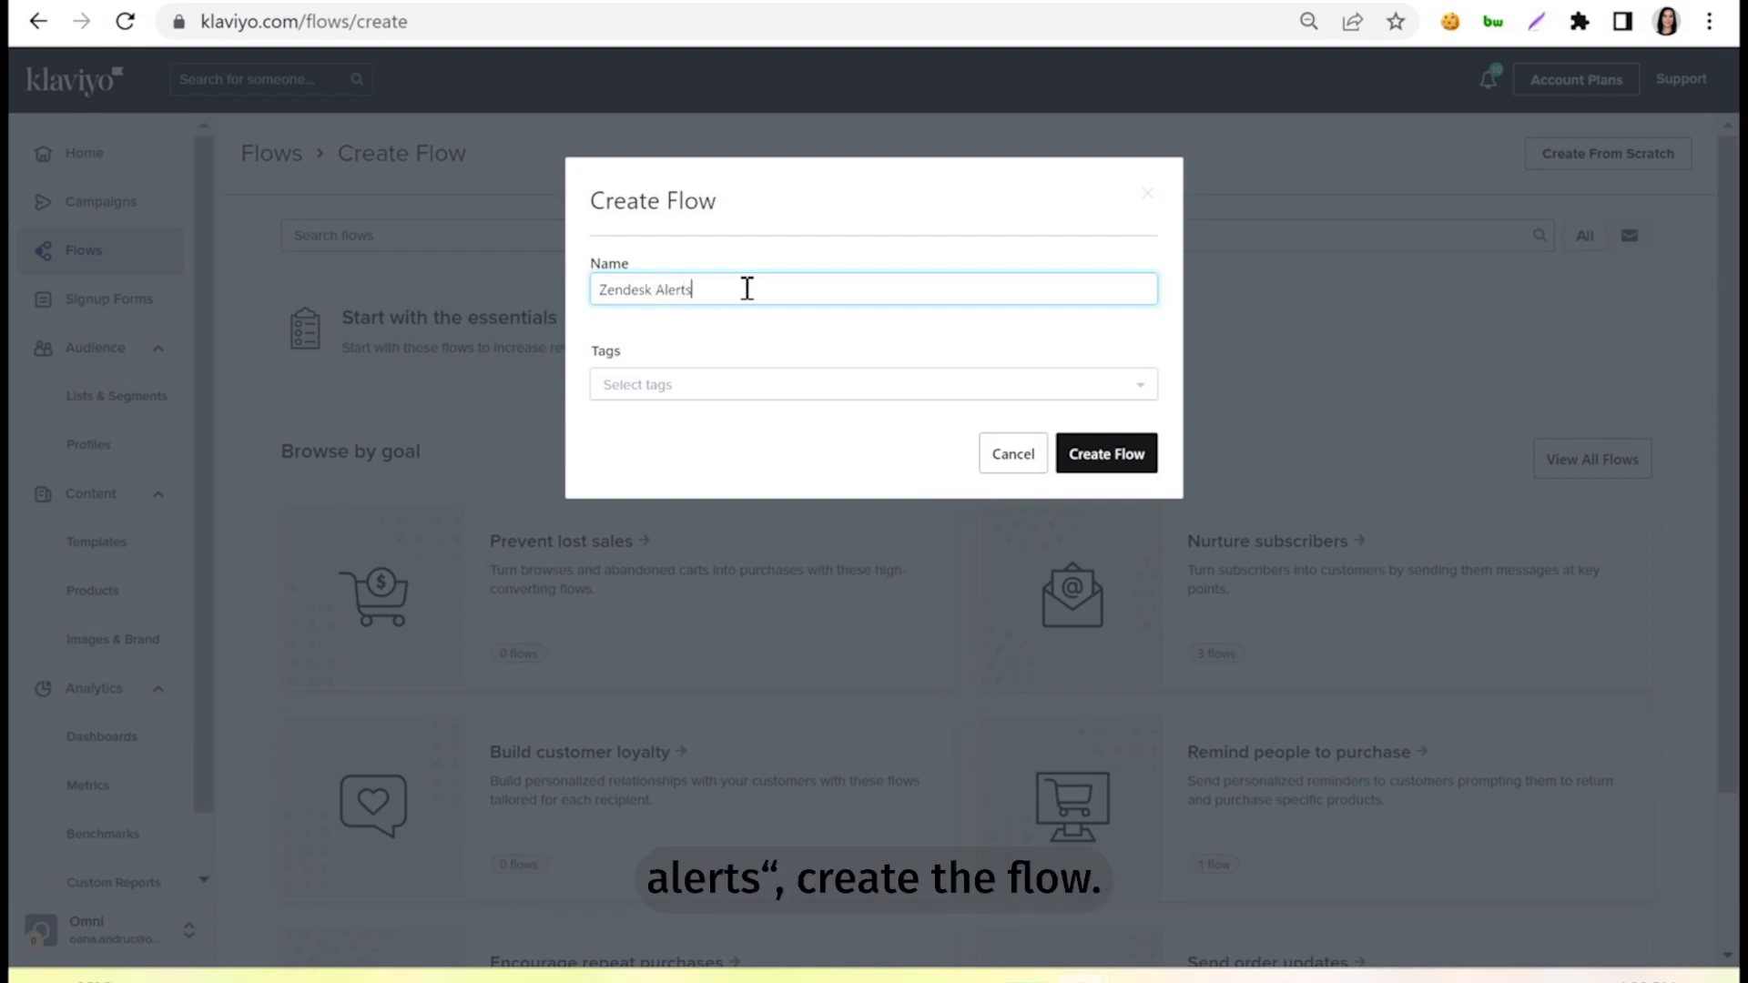
click(1120, 455)
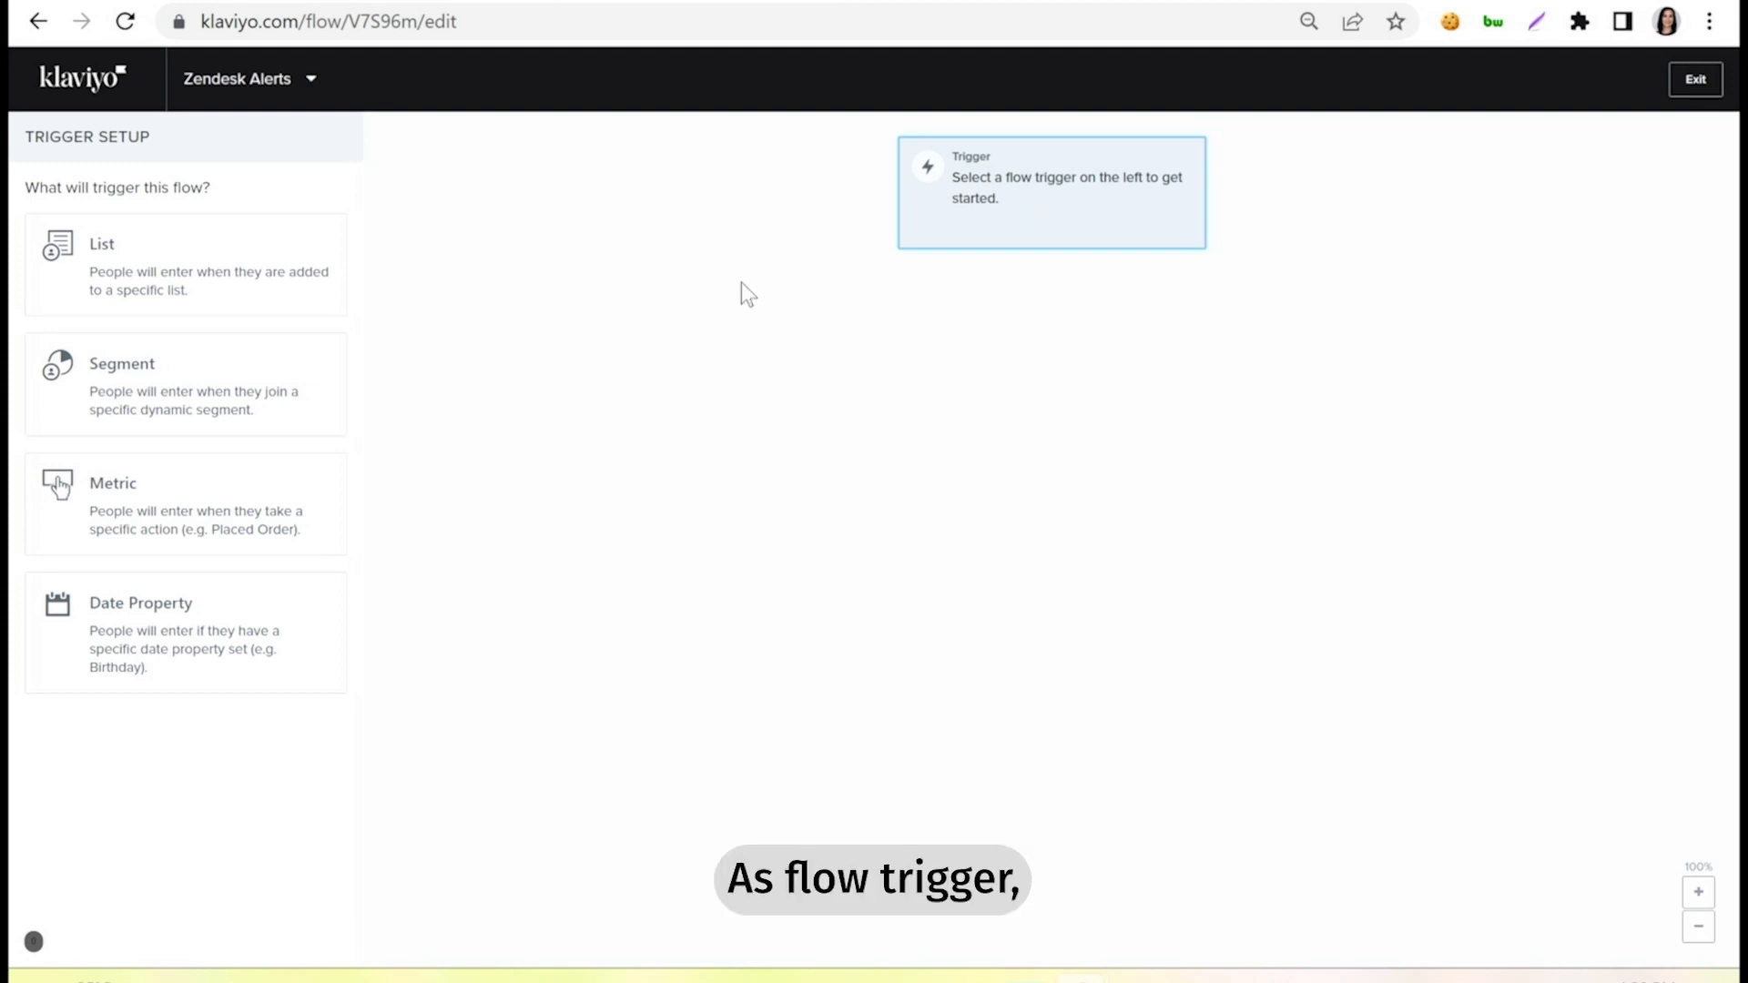
Set the flow trigger to the metric "Ticket name" and finish the trigger setup.
click(114, 508)
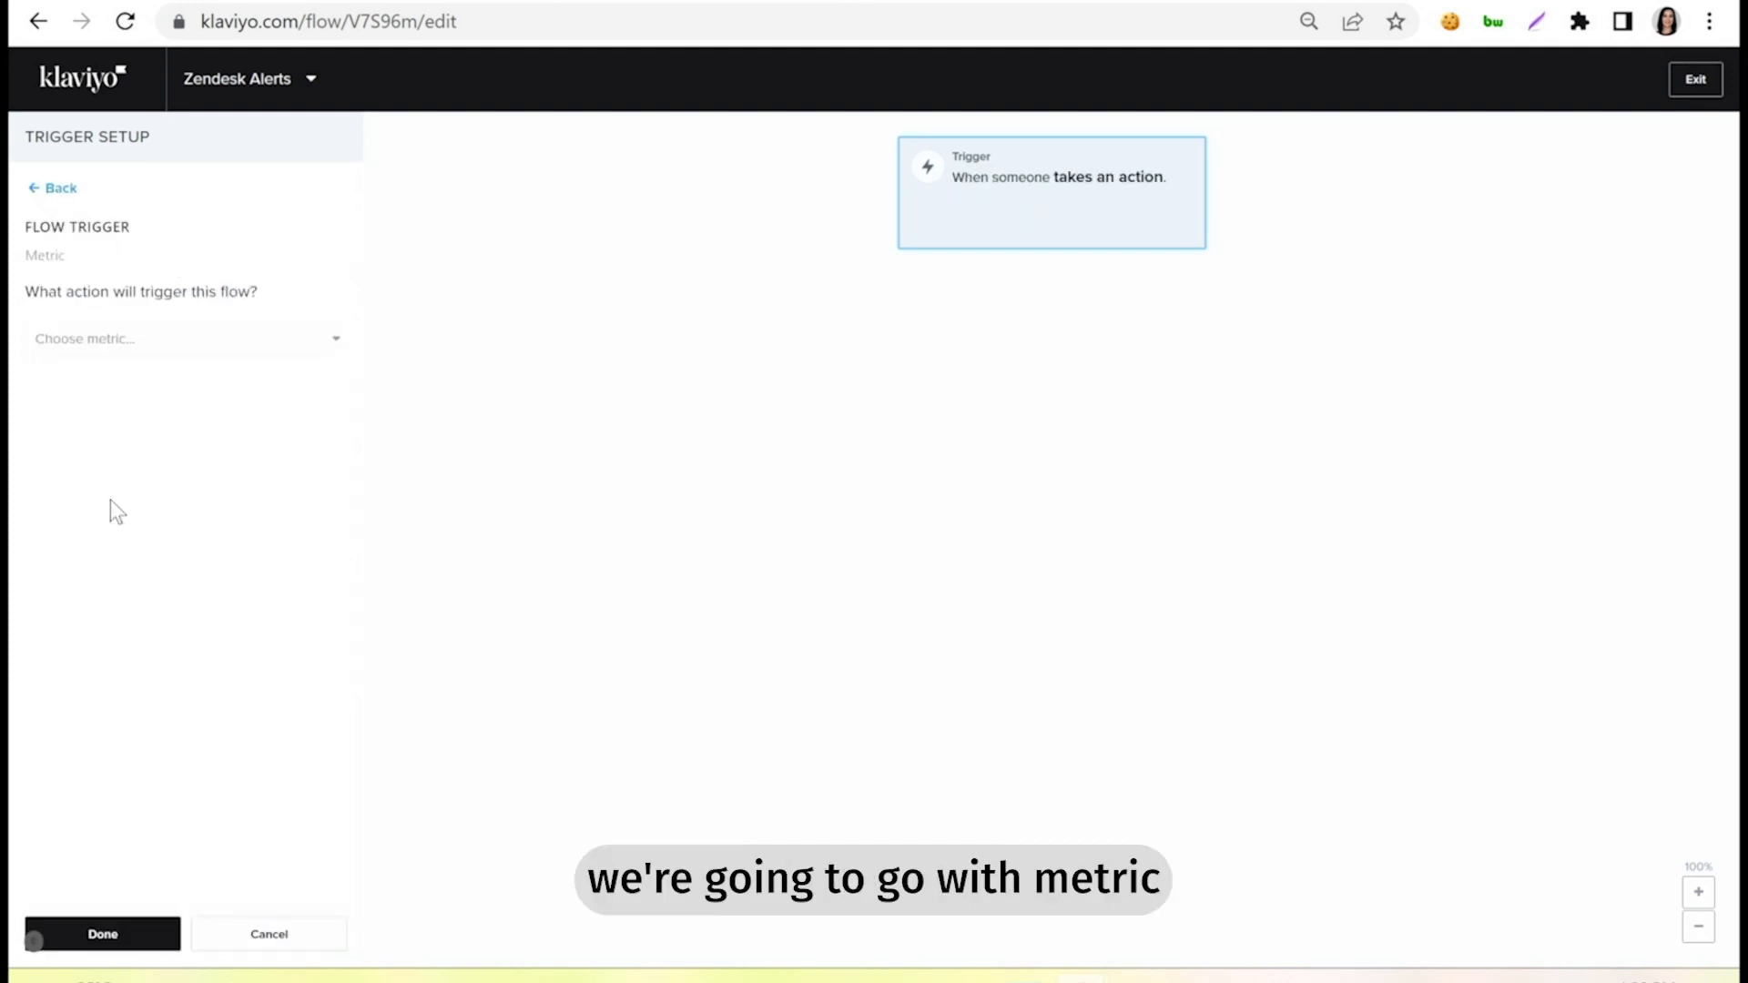
click(186, 344)
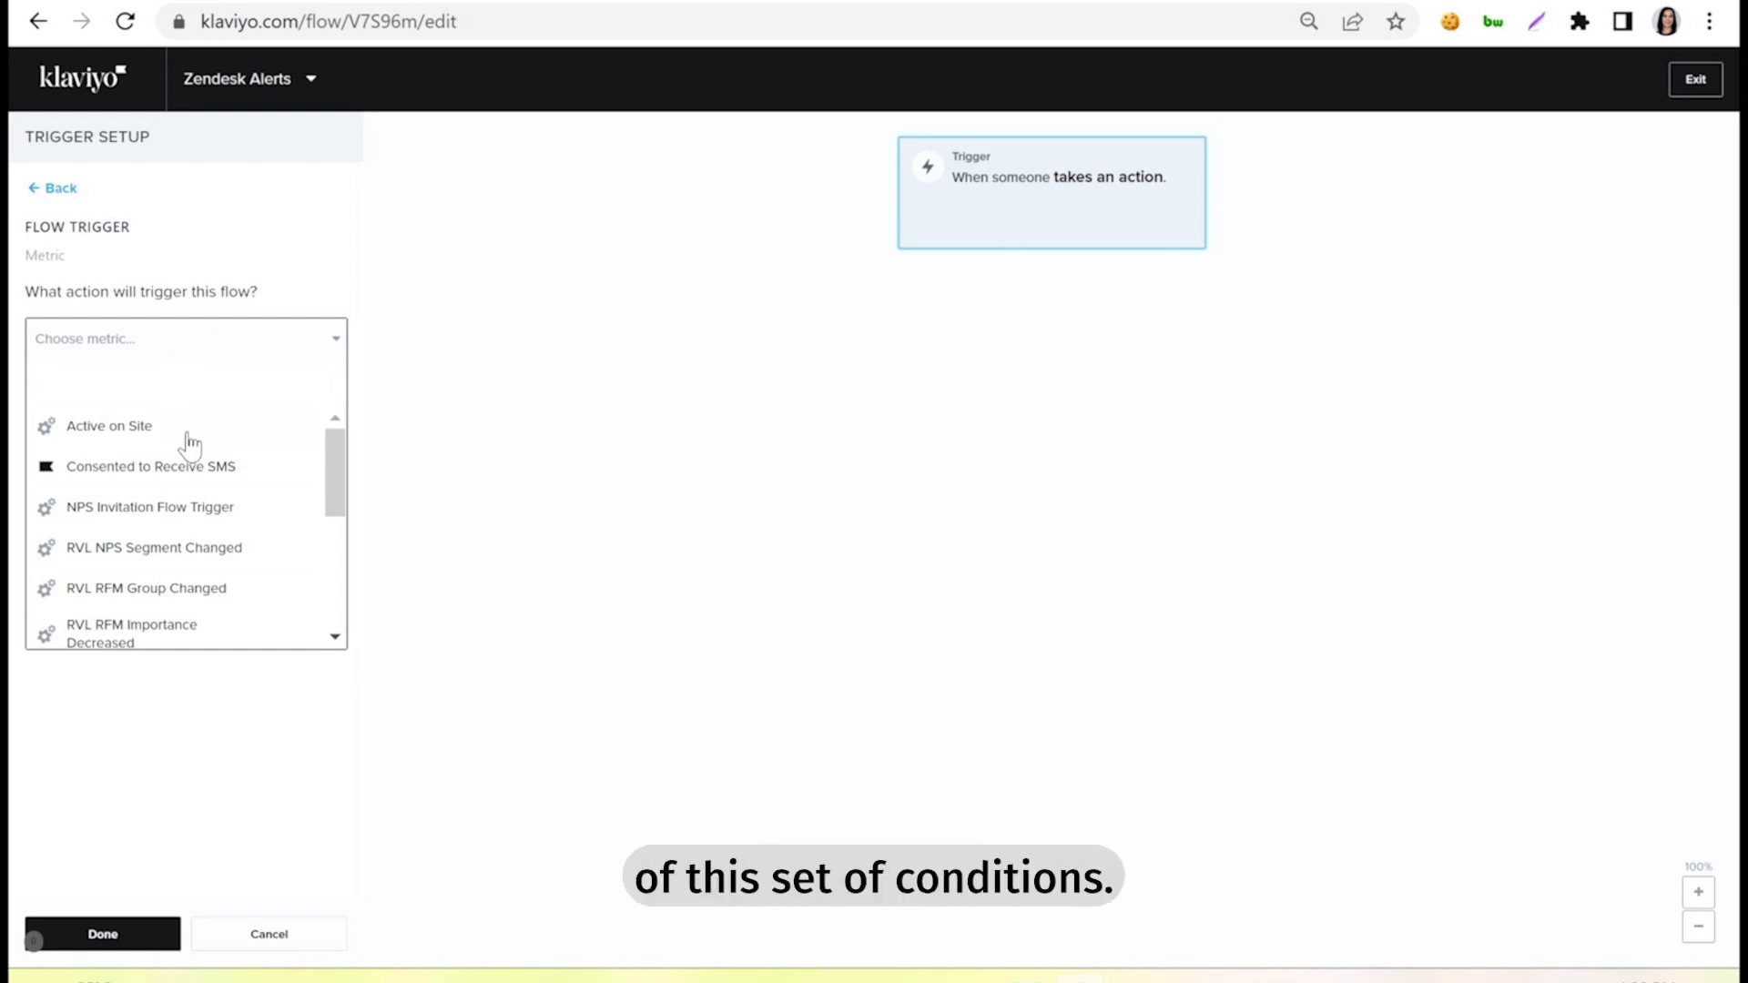
scroll(187, 444, down, 5)
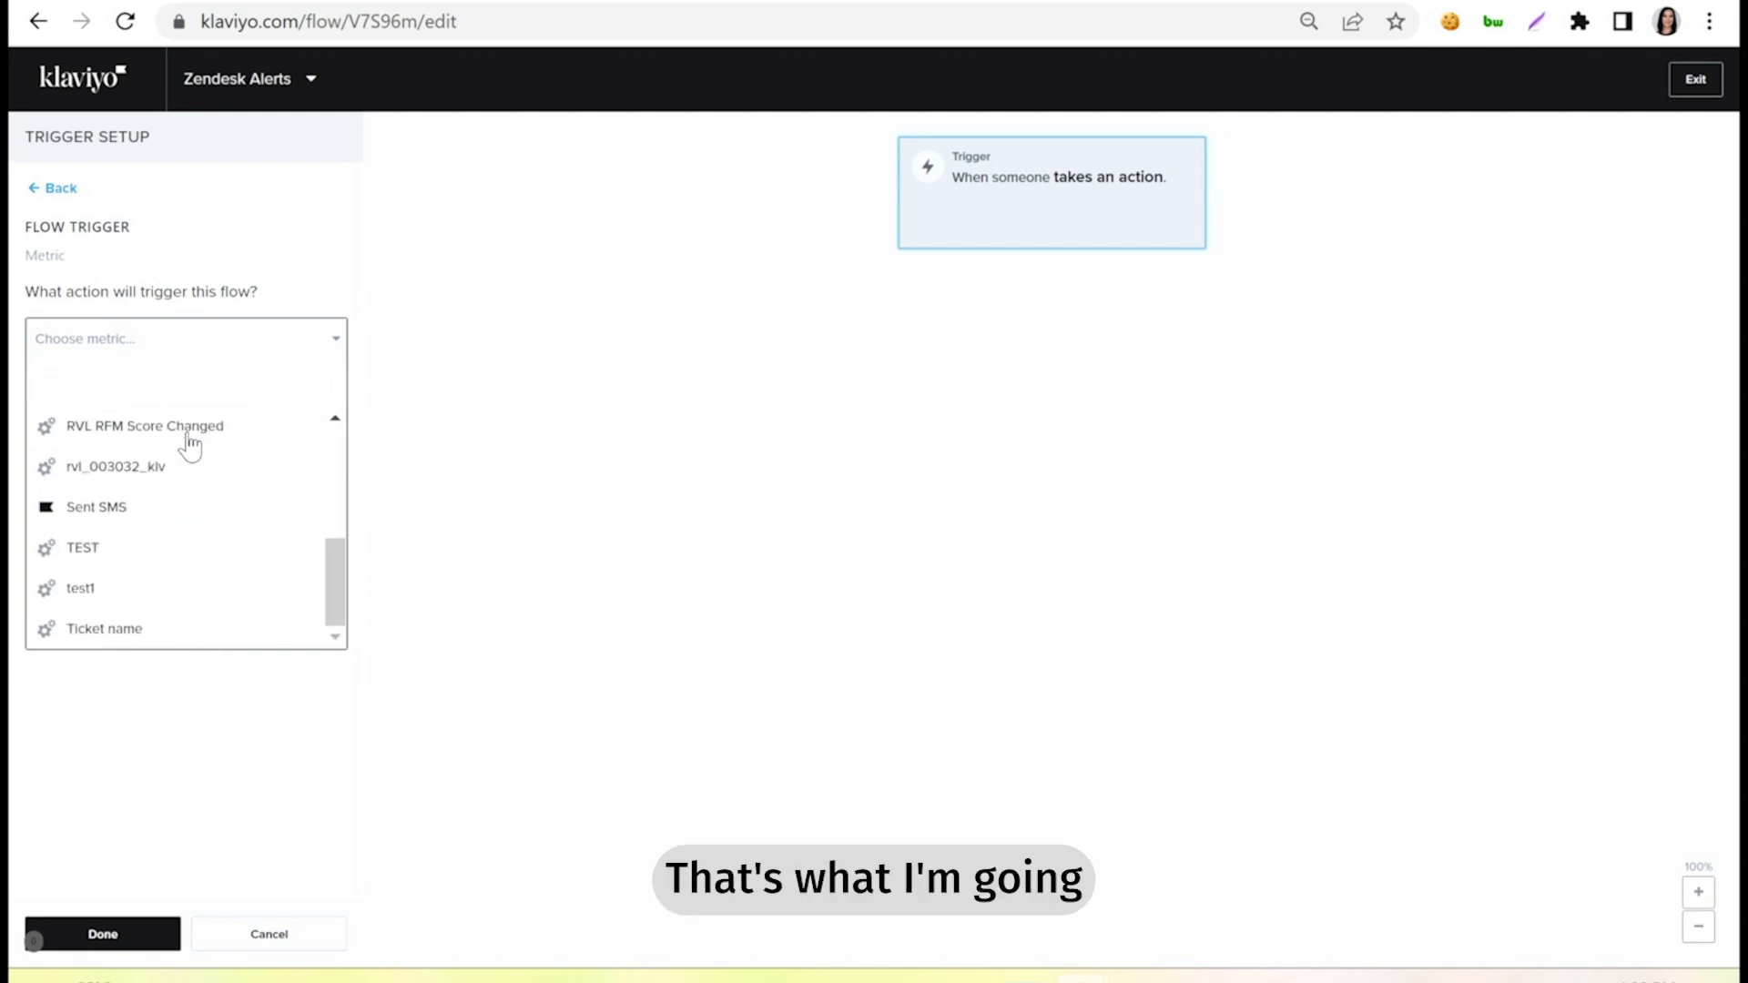
click(104, 629)
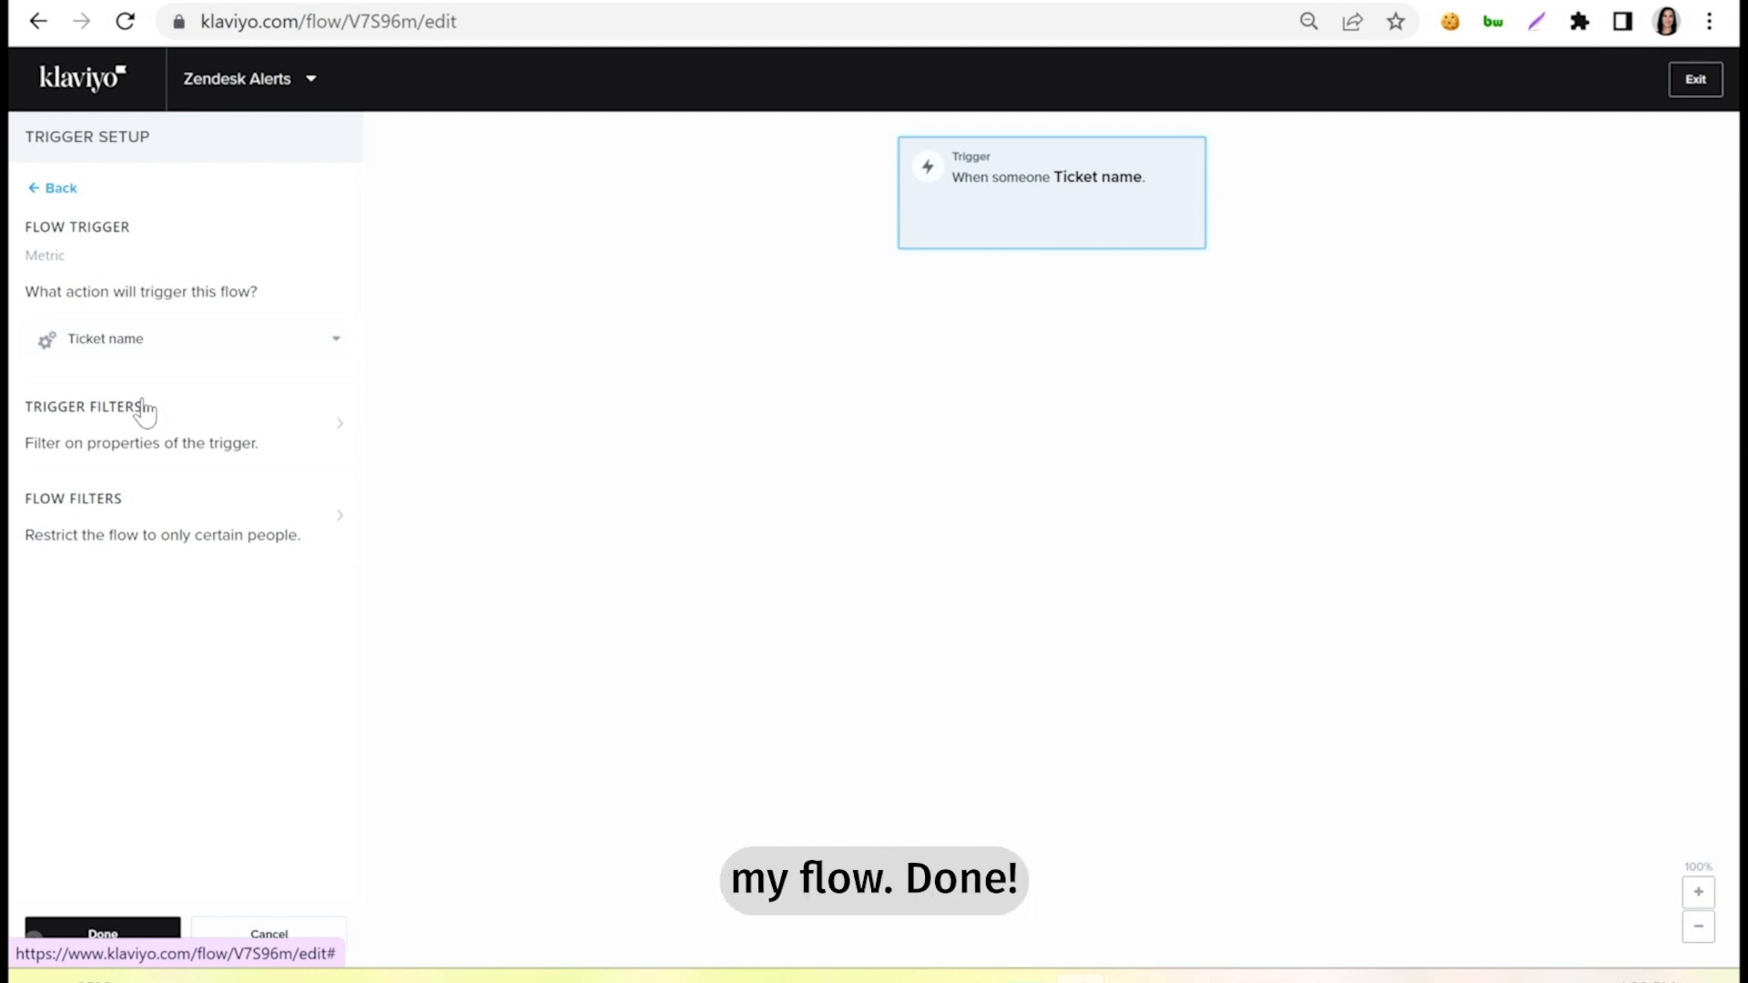
click(145, 930)
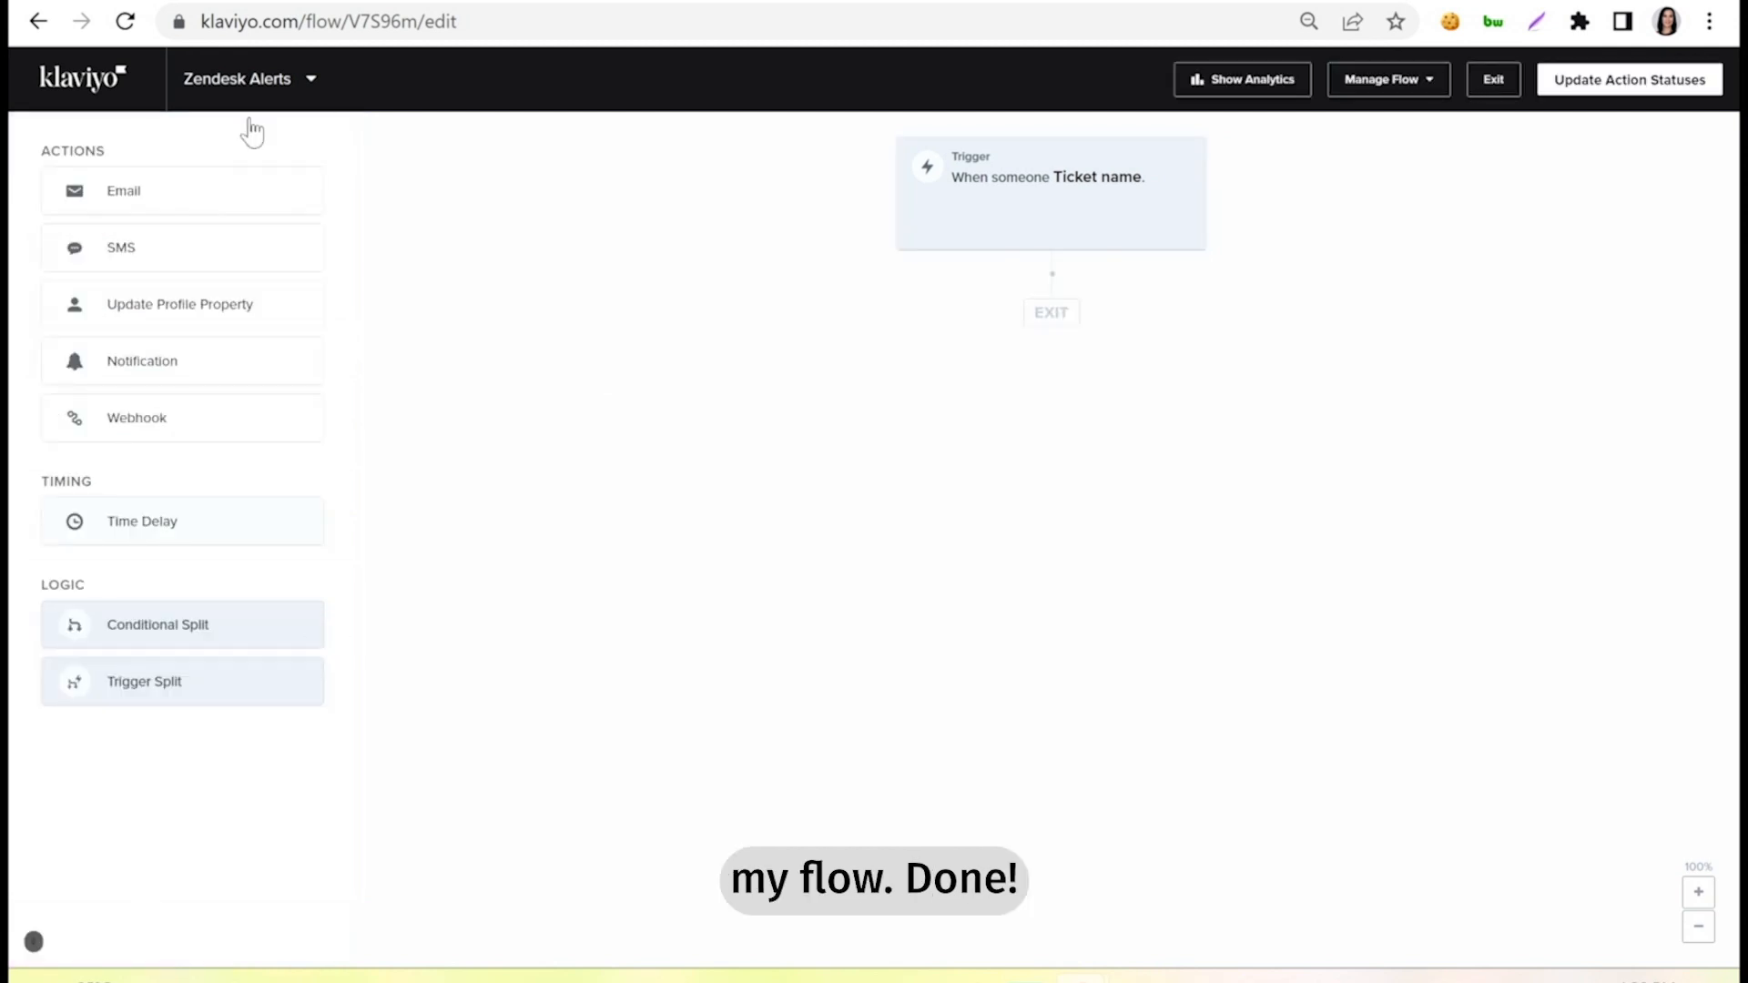
Add an email action below the flow trigger and configure its content with the Text Only design.
drag(145, 192, 1024, 339)
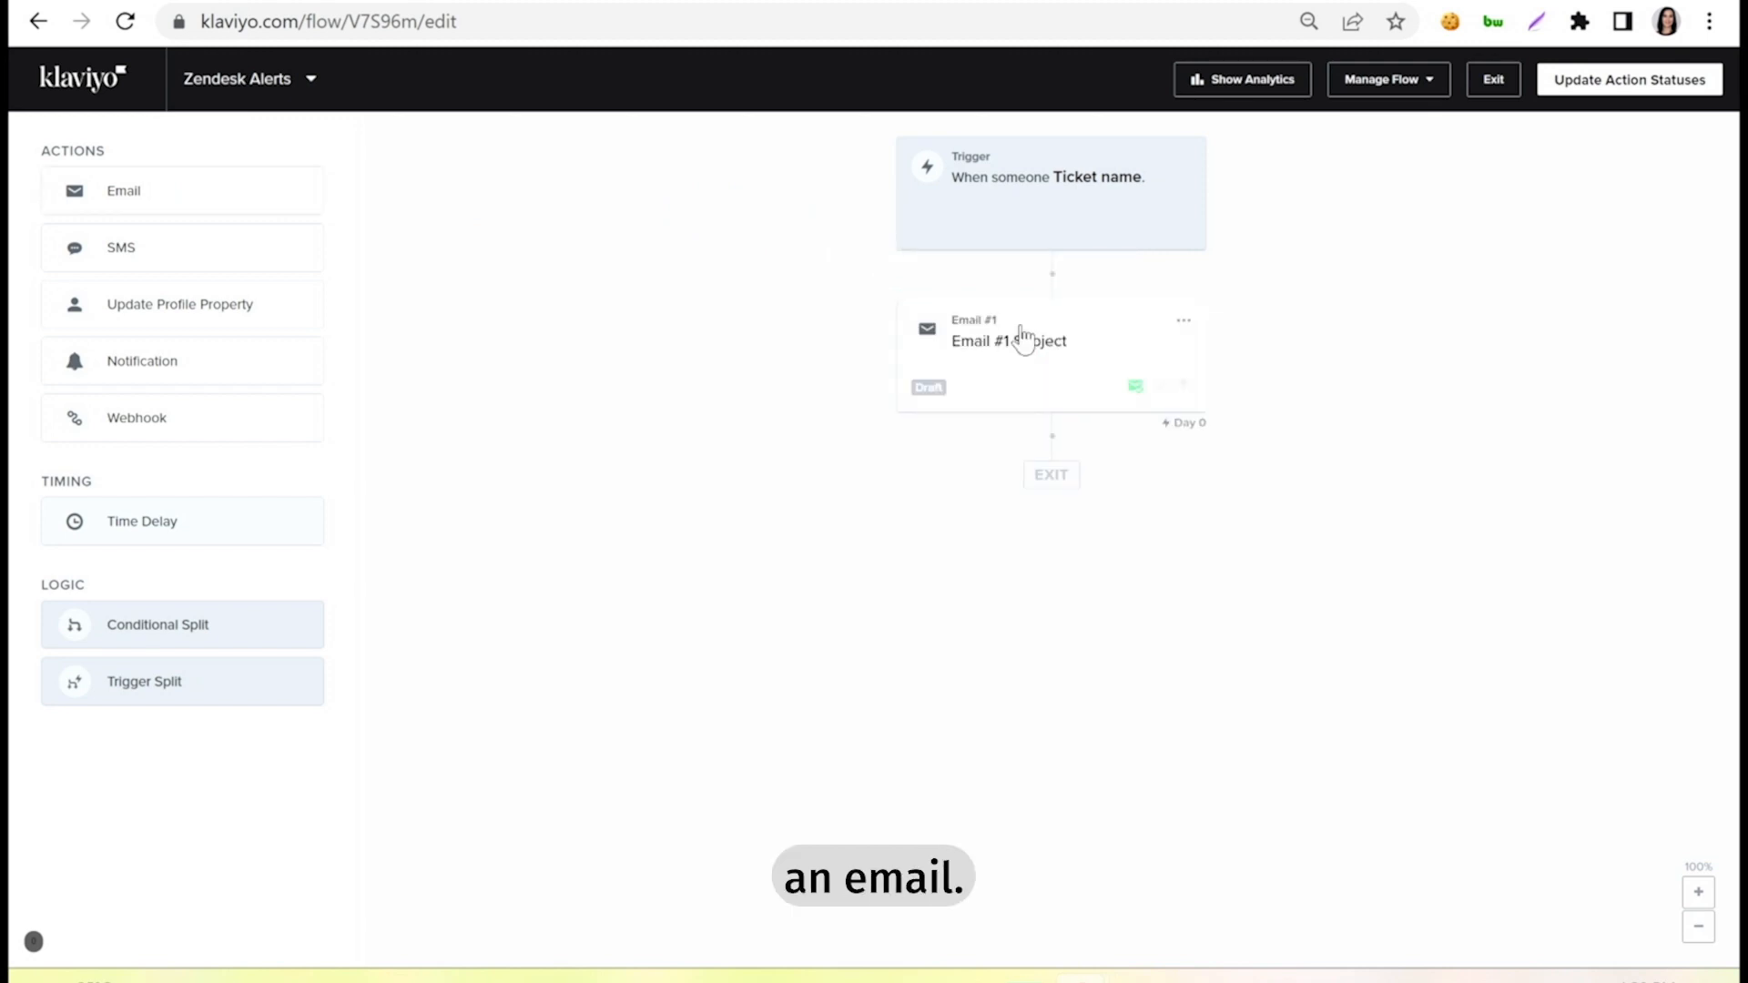
click(1038, 358)
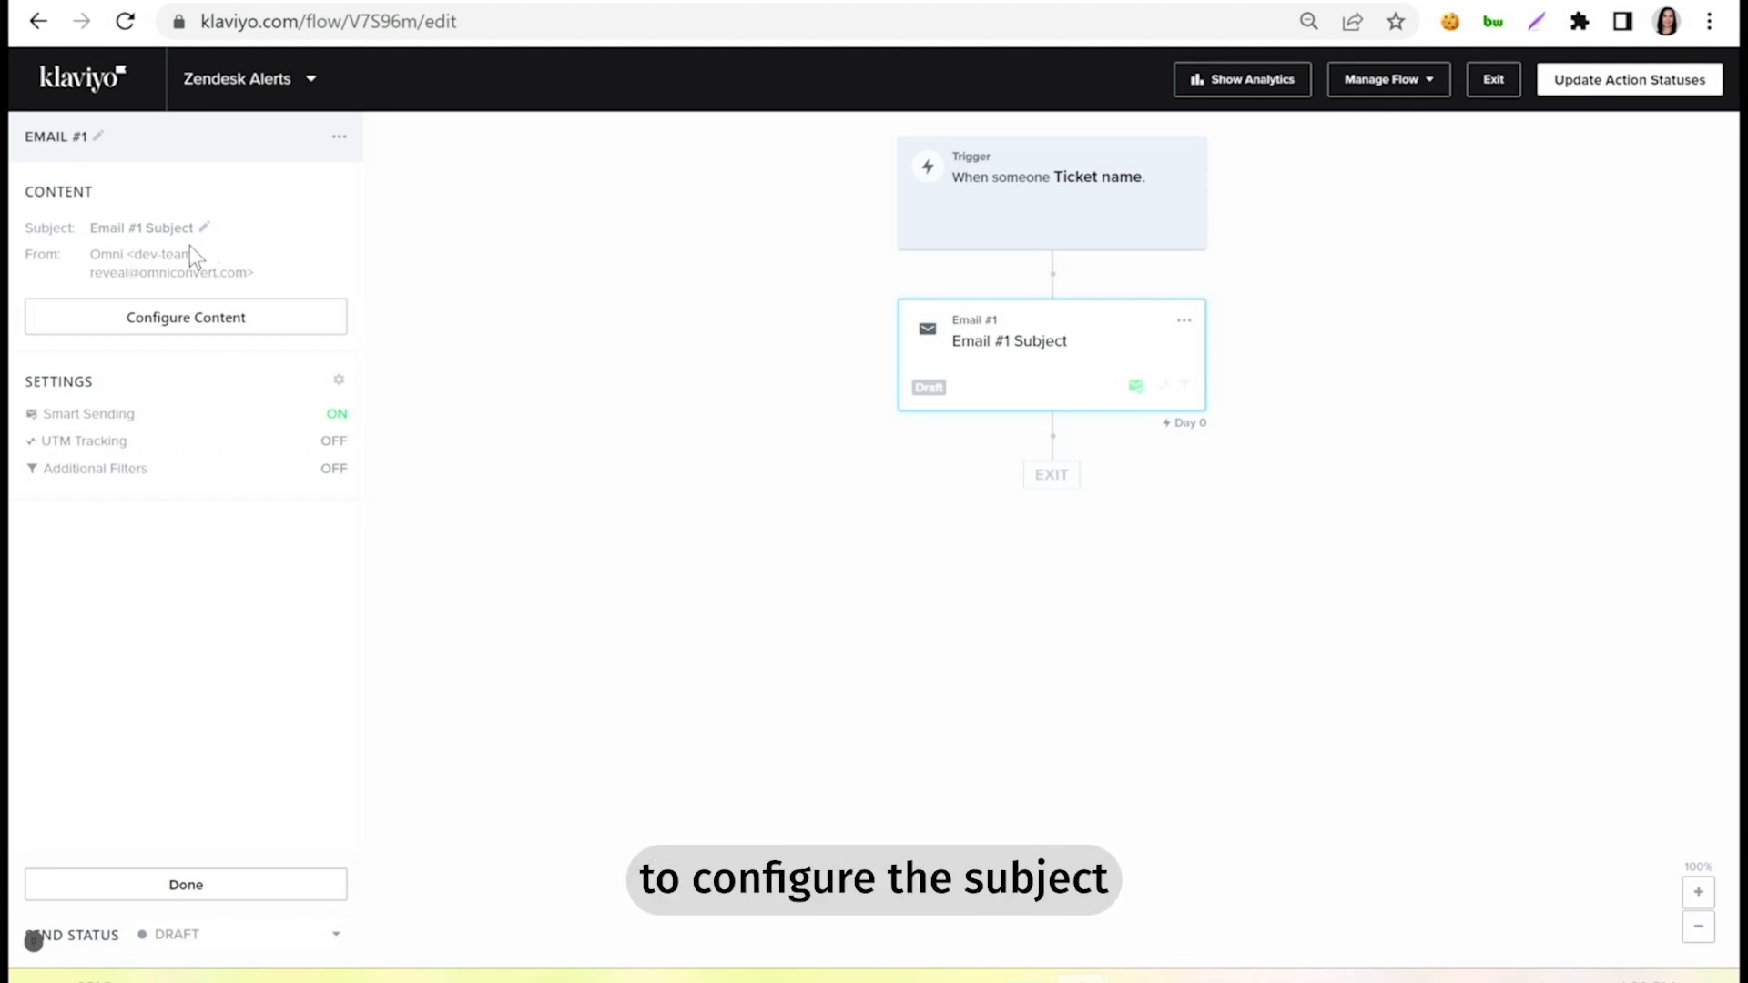
click(188, 333)
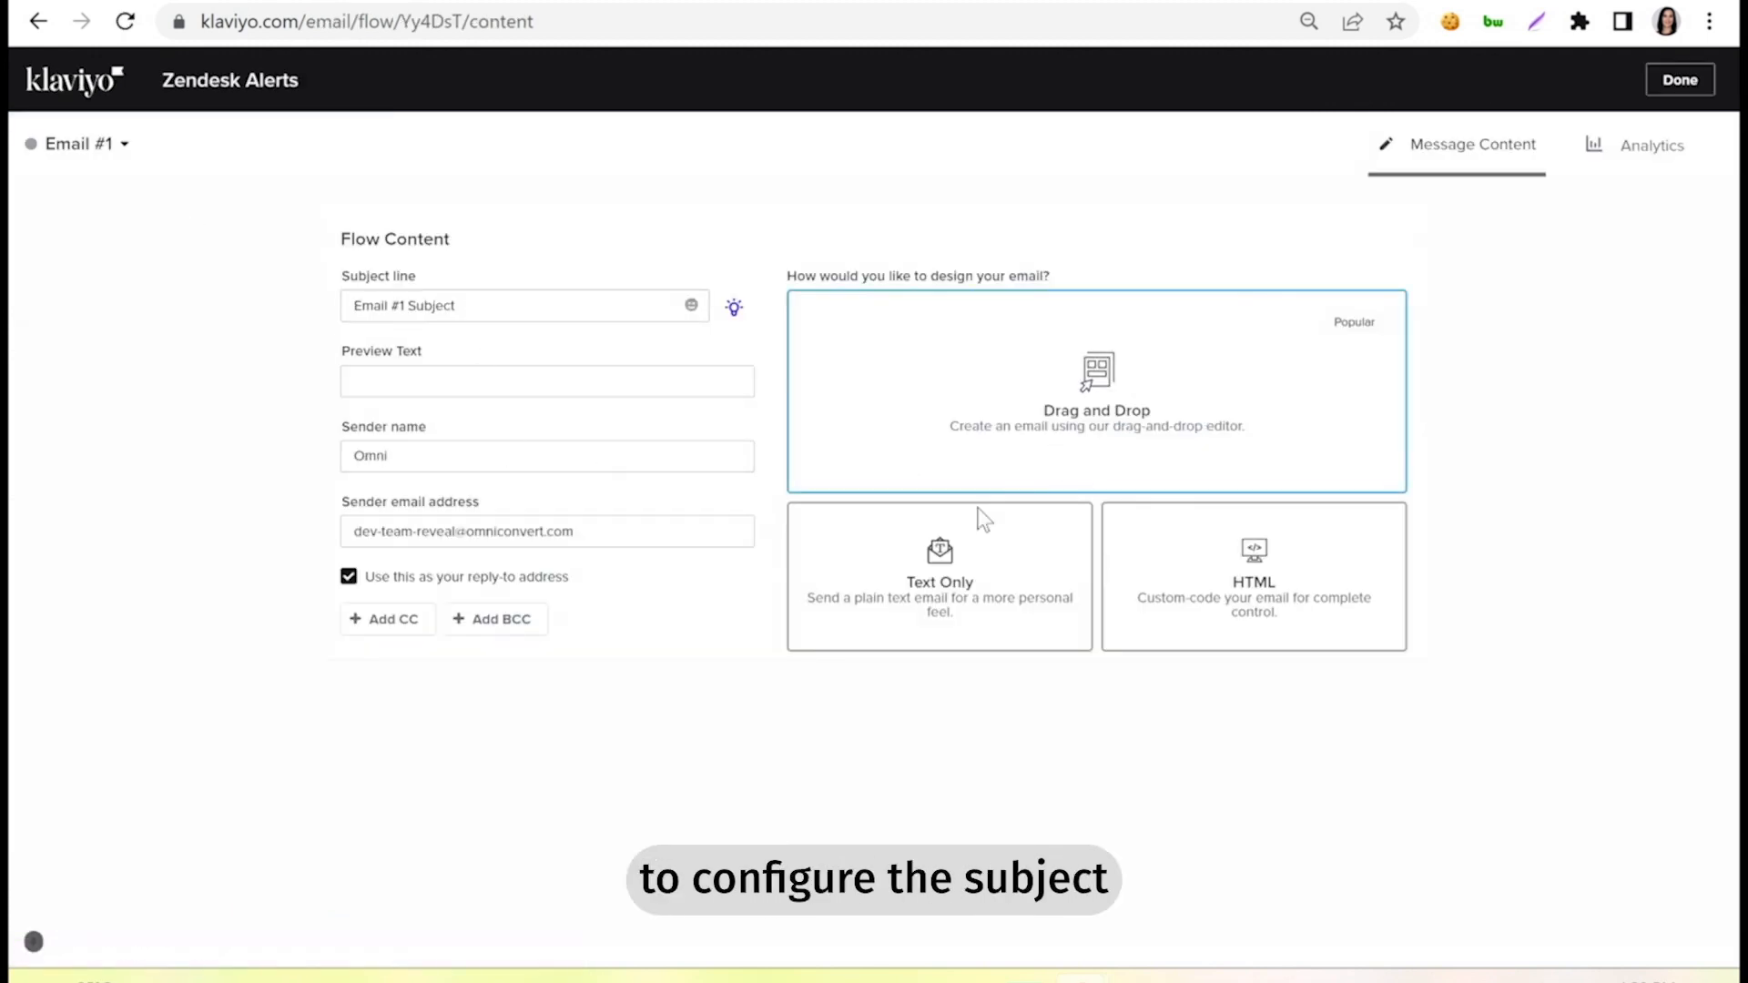
click(927, 604)
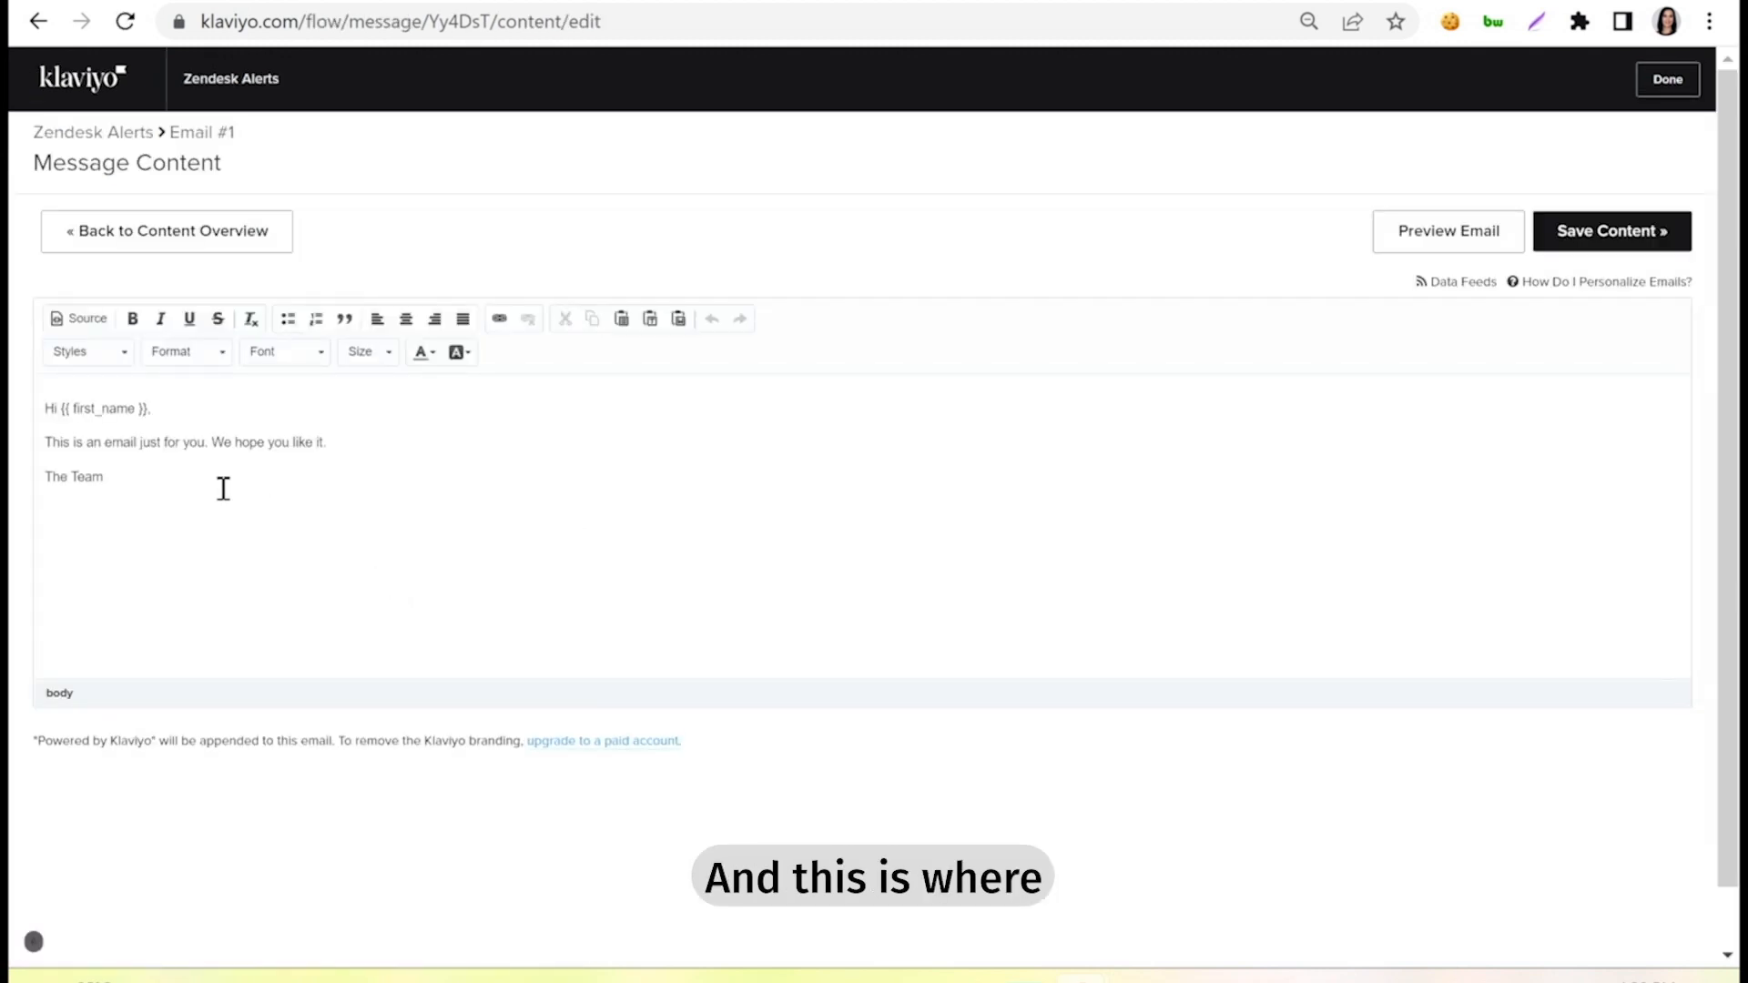
Clear the default text from the email body and find the copyable event lines in the Omniconvert help article on the Zendesk integration.
drag(168, 479, 40, 397)
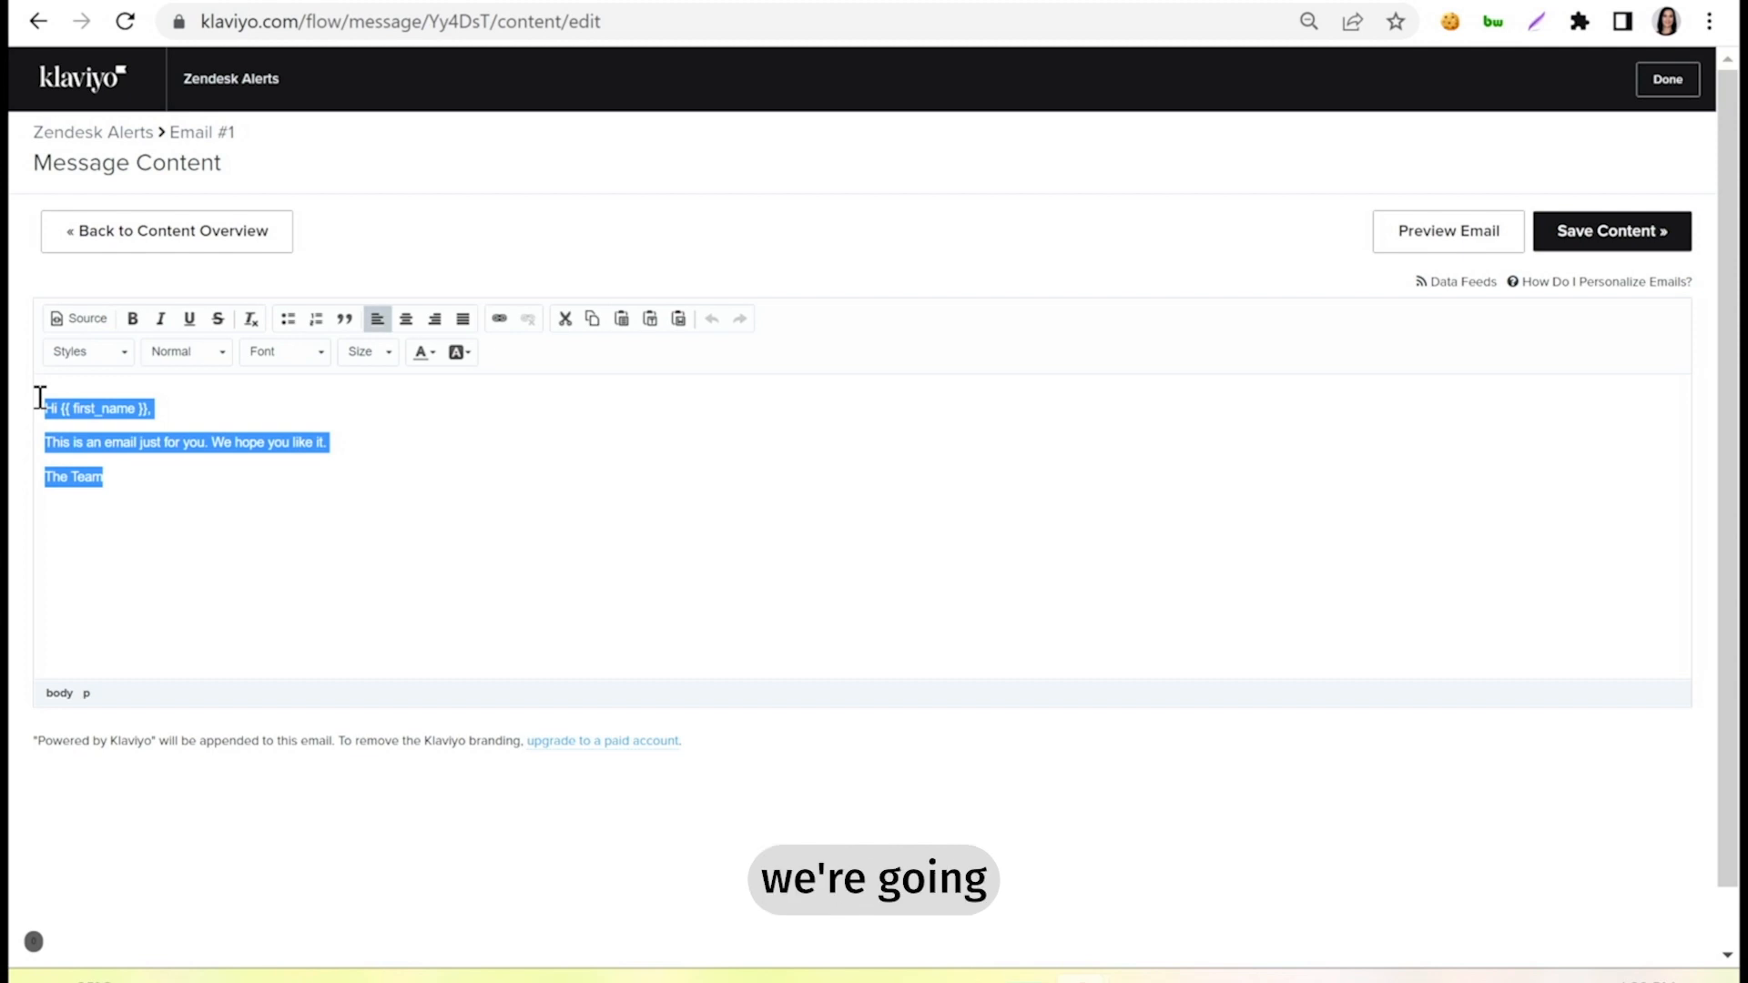
key(BackSpace)
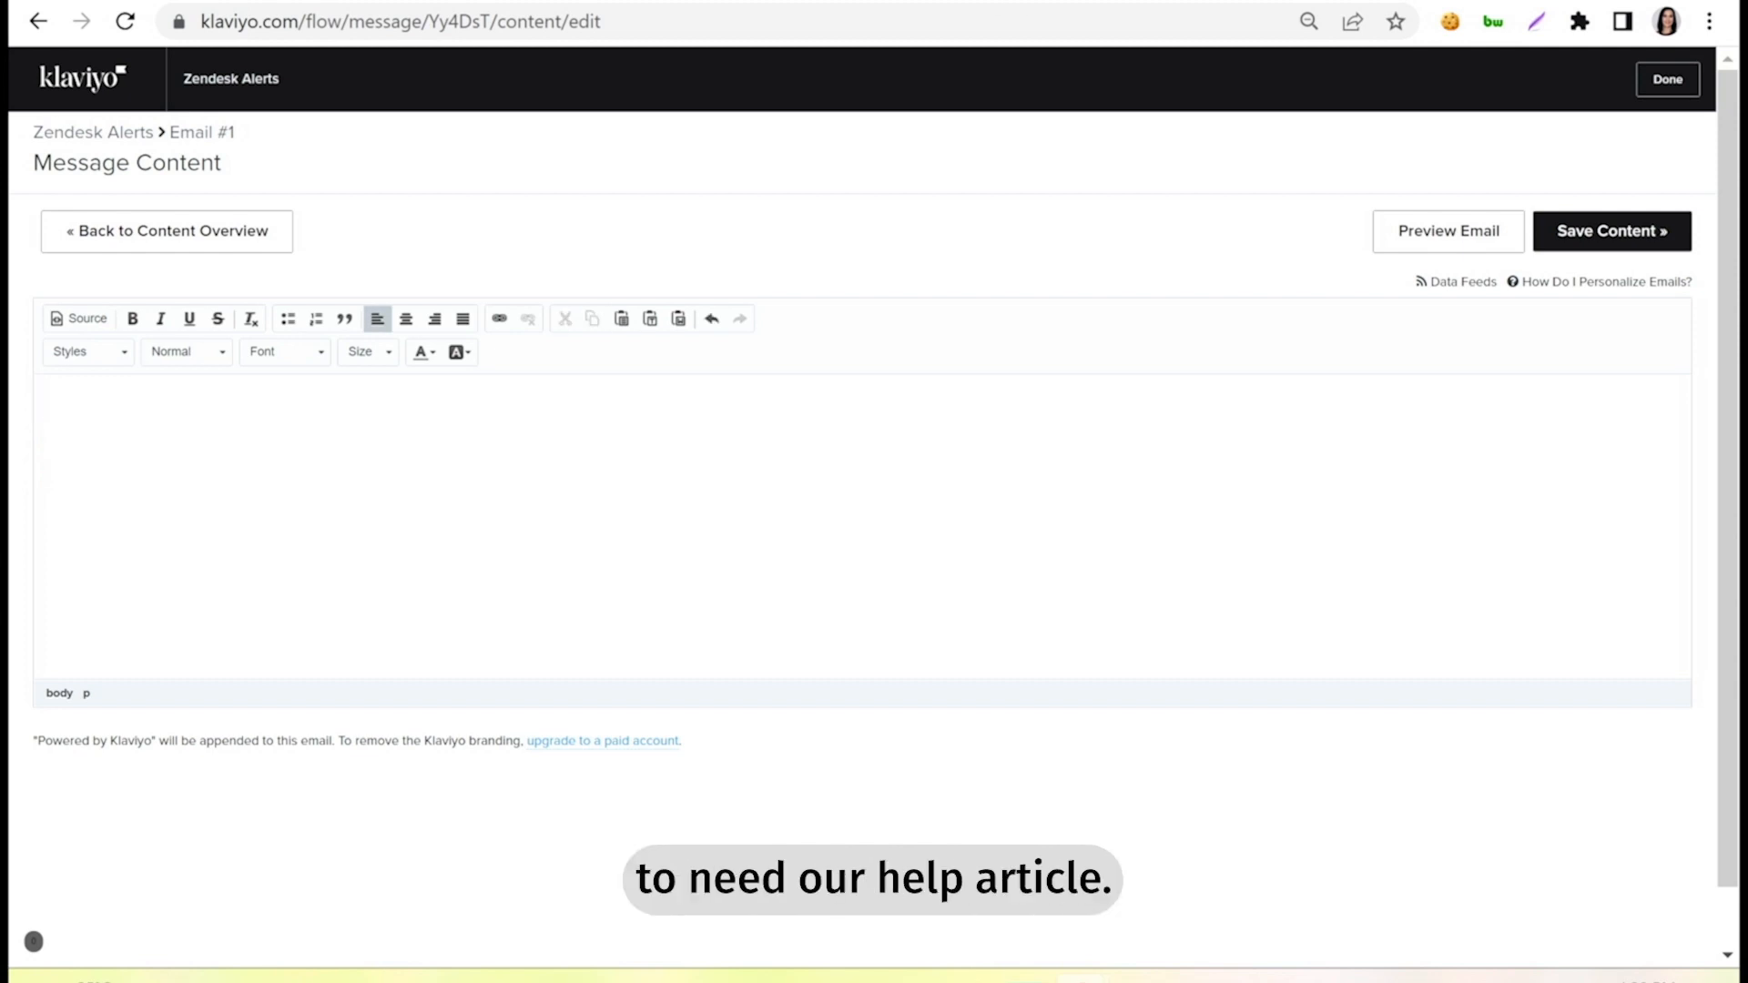
key(ctrl+Tab)
scroll(740, 787, down, 6)
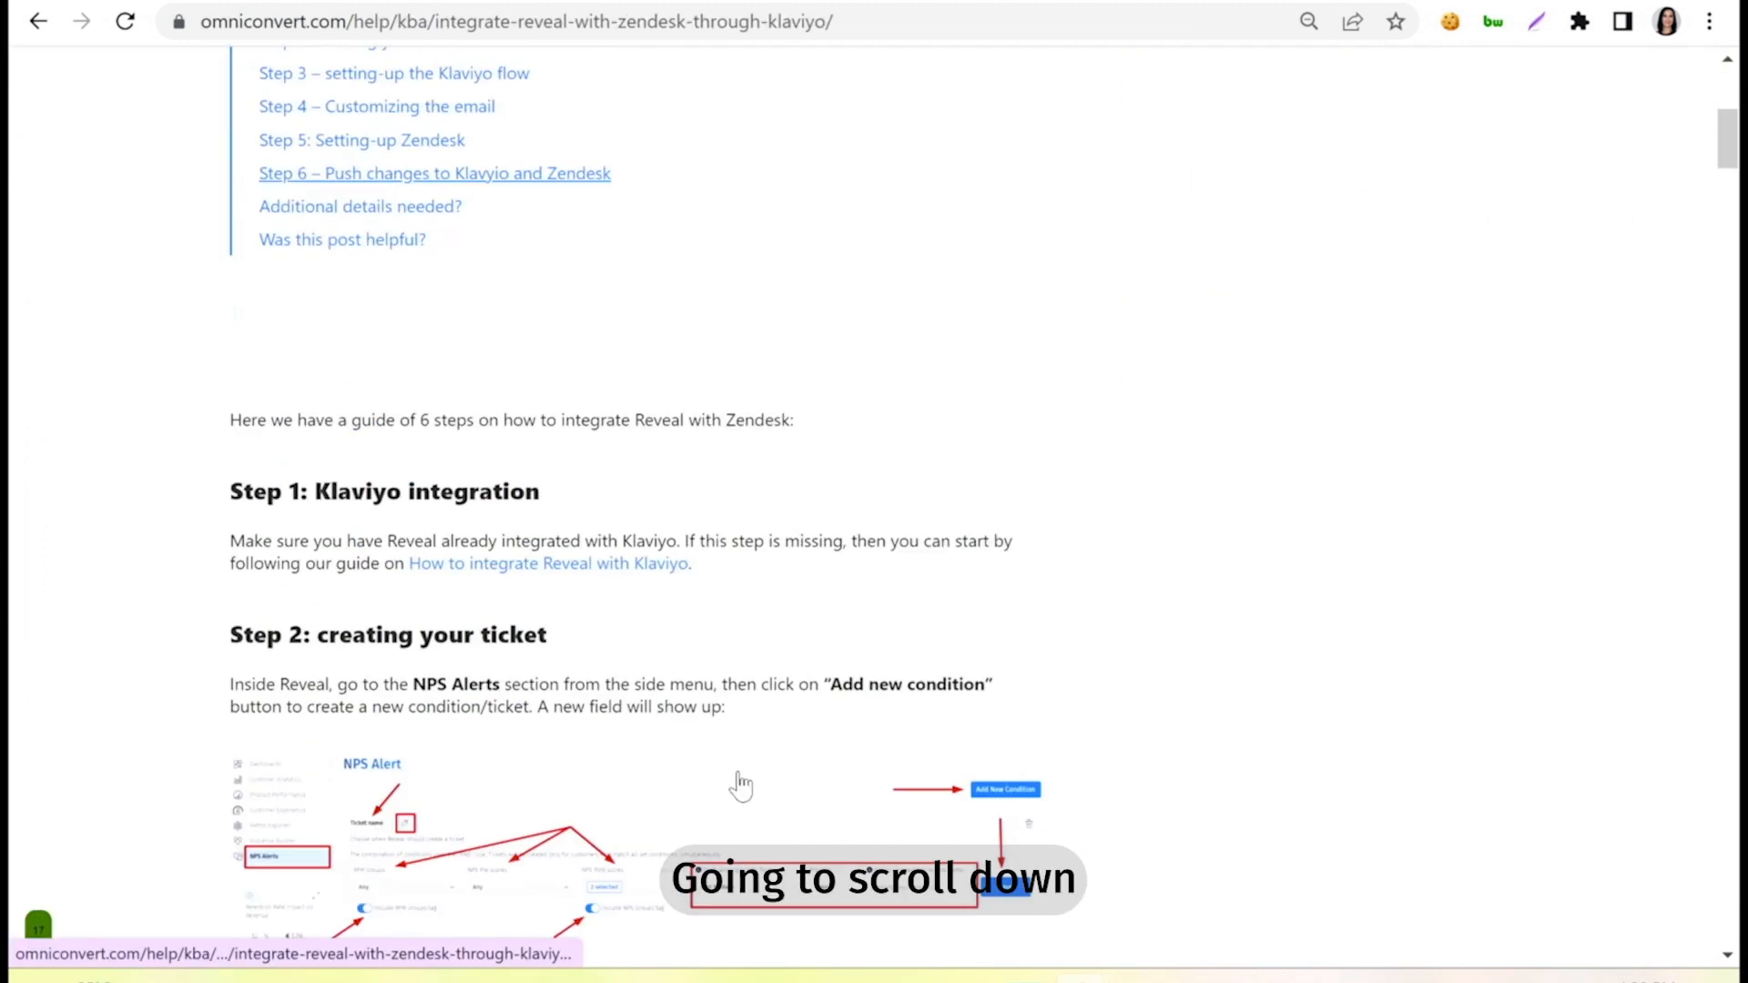
scroll(740, 787, down, 20)
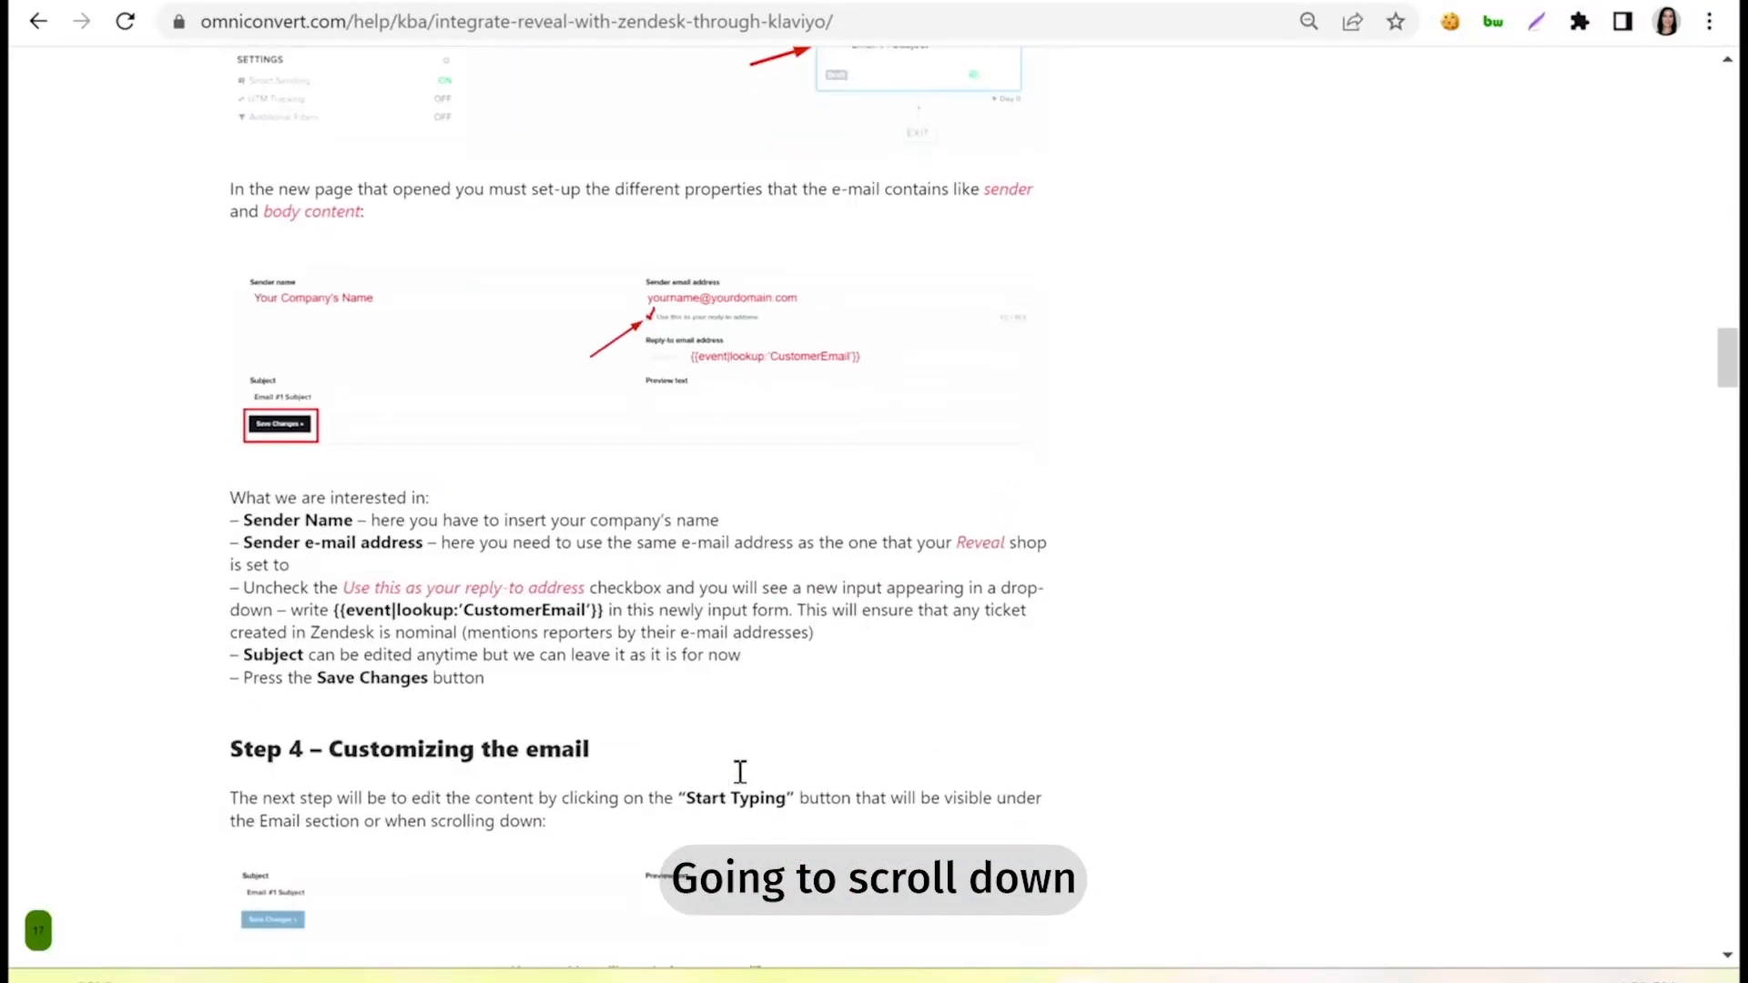
scroll(740, 772, down, 10)
scroll(739, 772, down, 12)
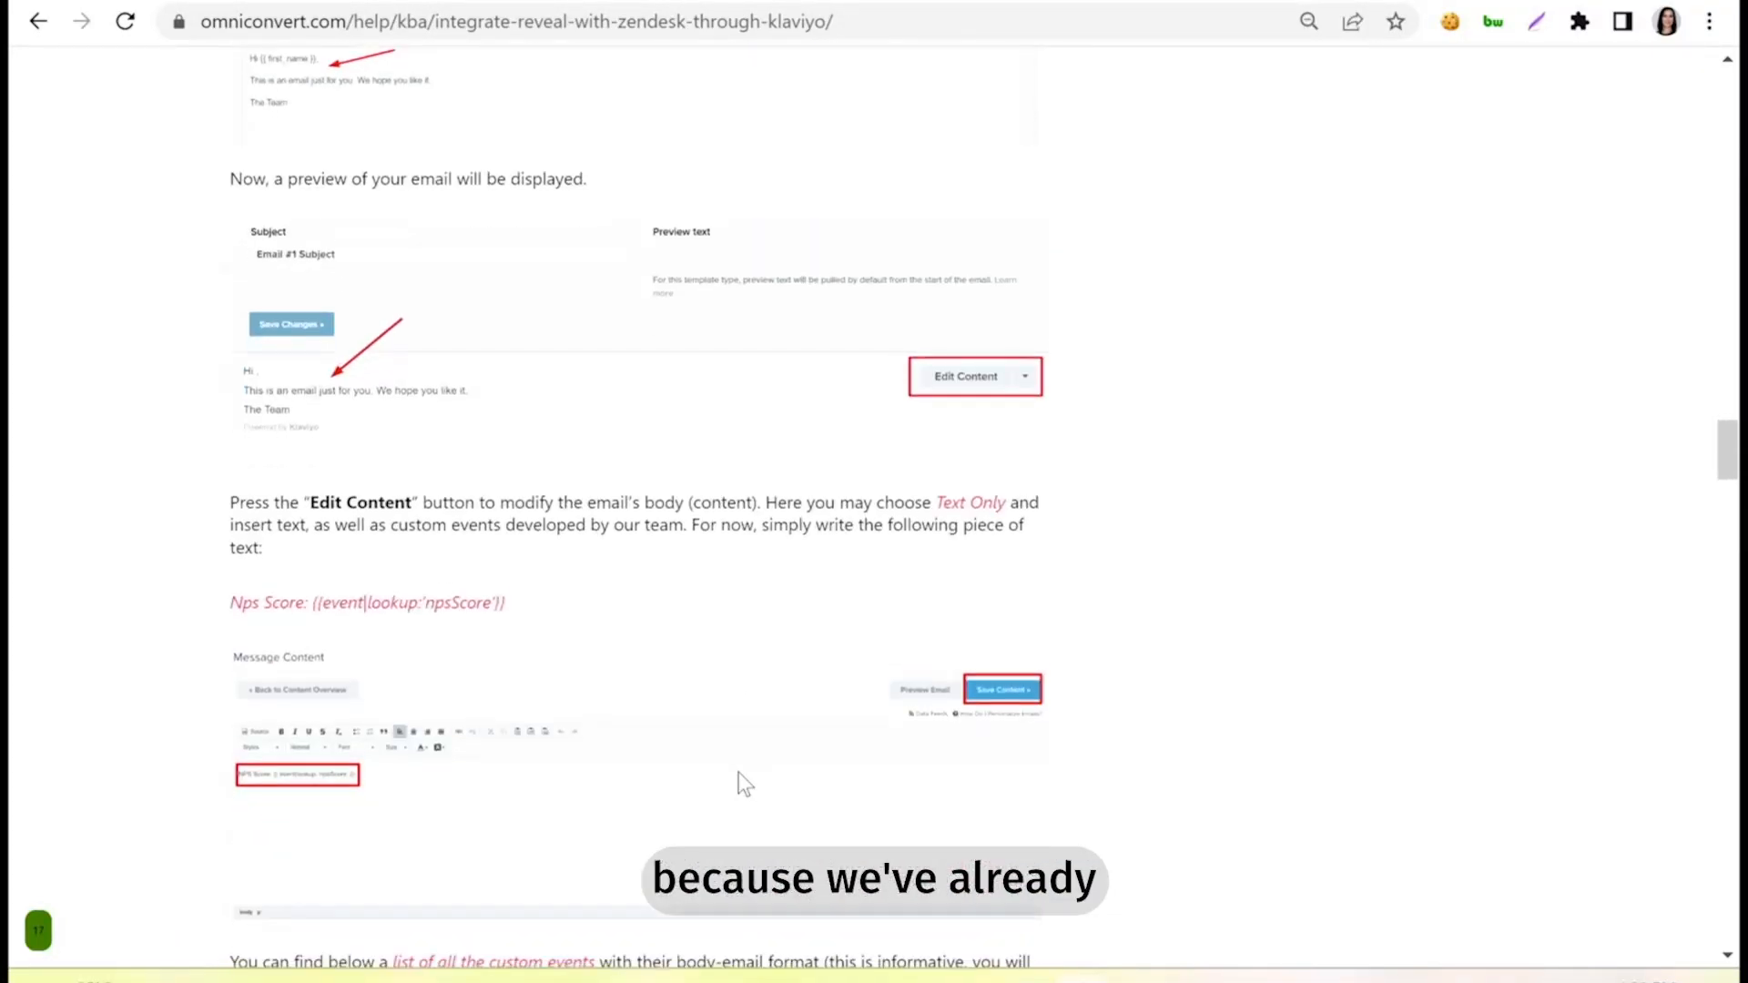
scroll(739, 772, down, 3)
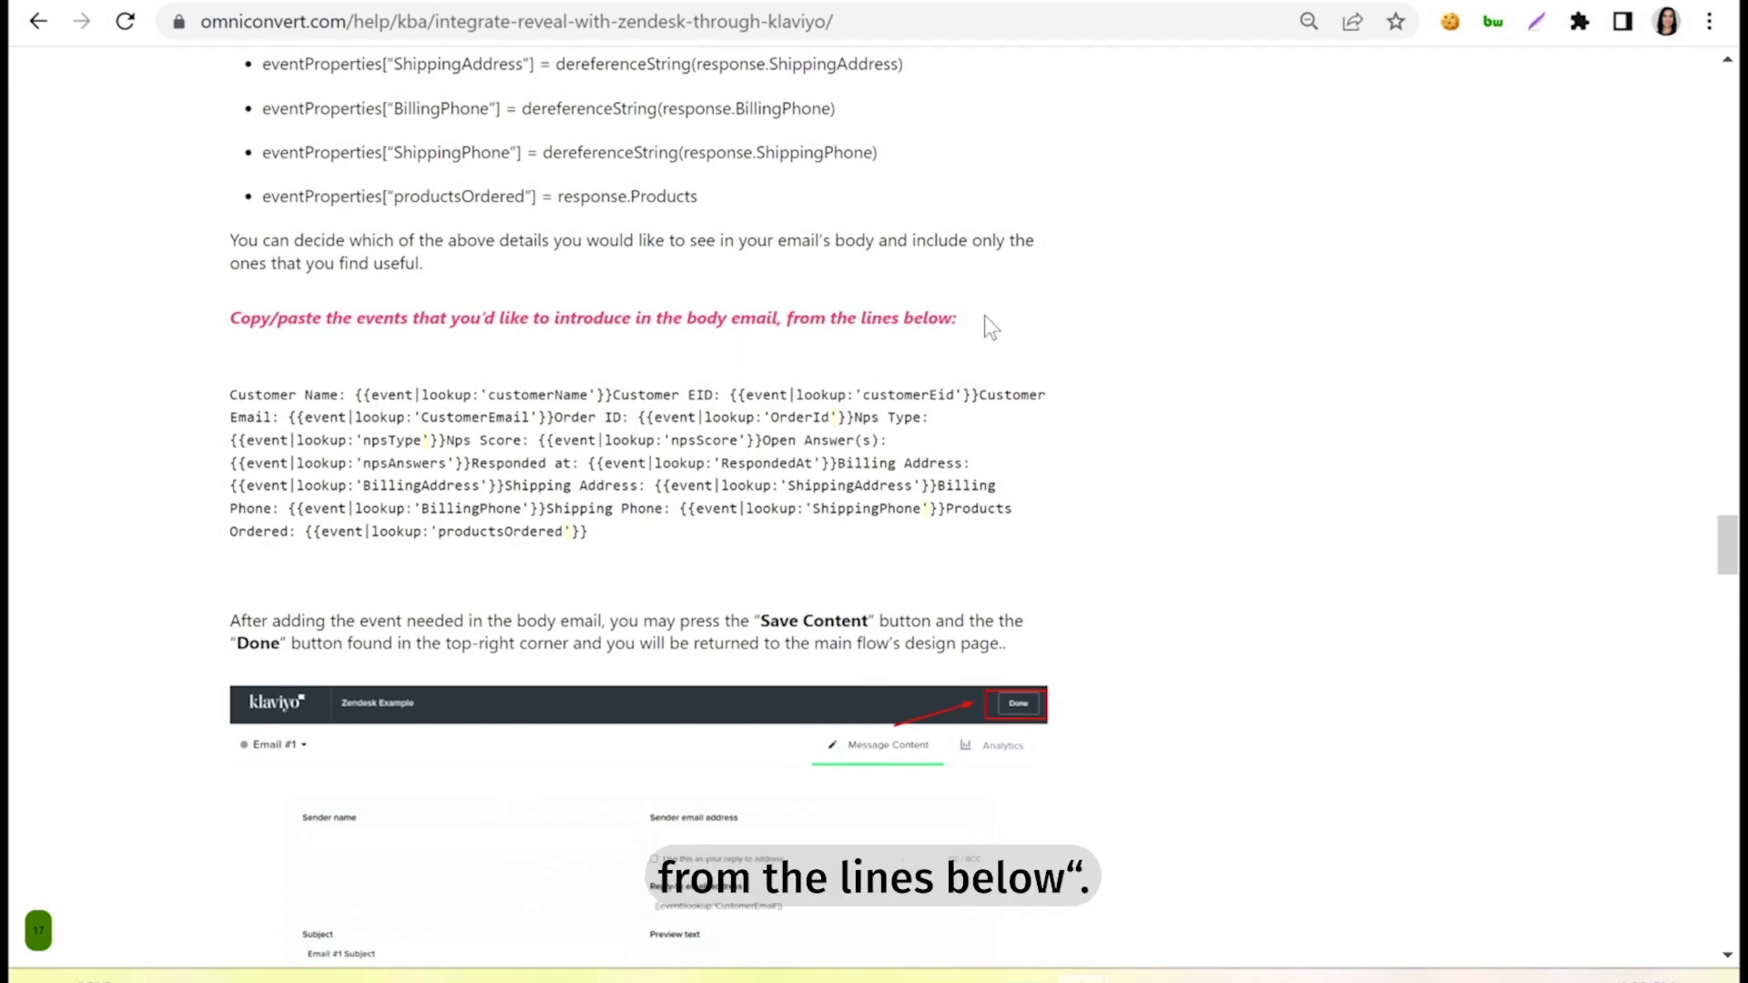
scroll(592, 273, up, 1)
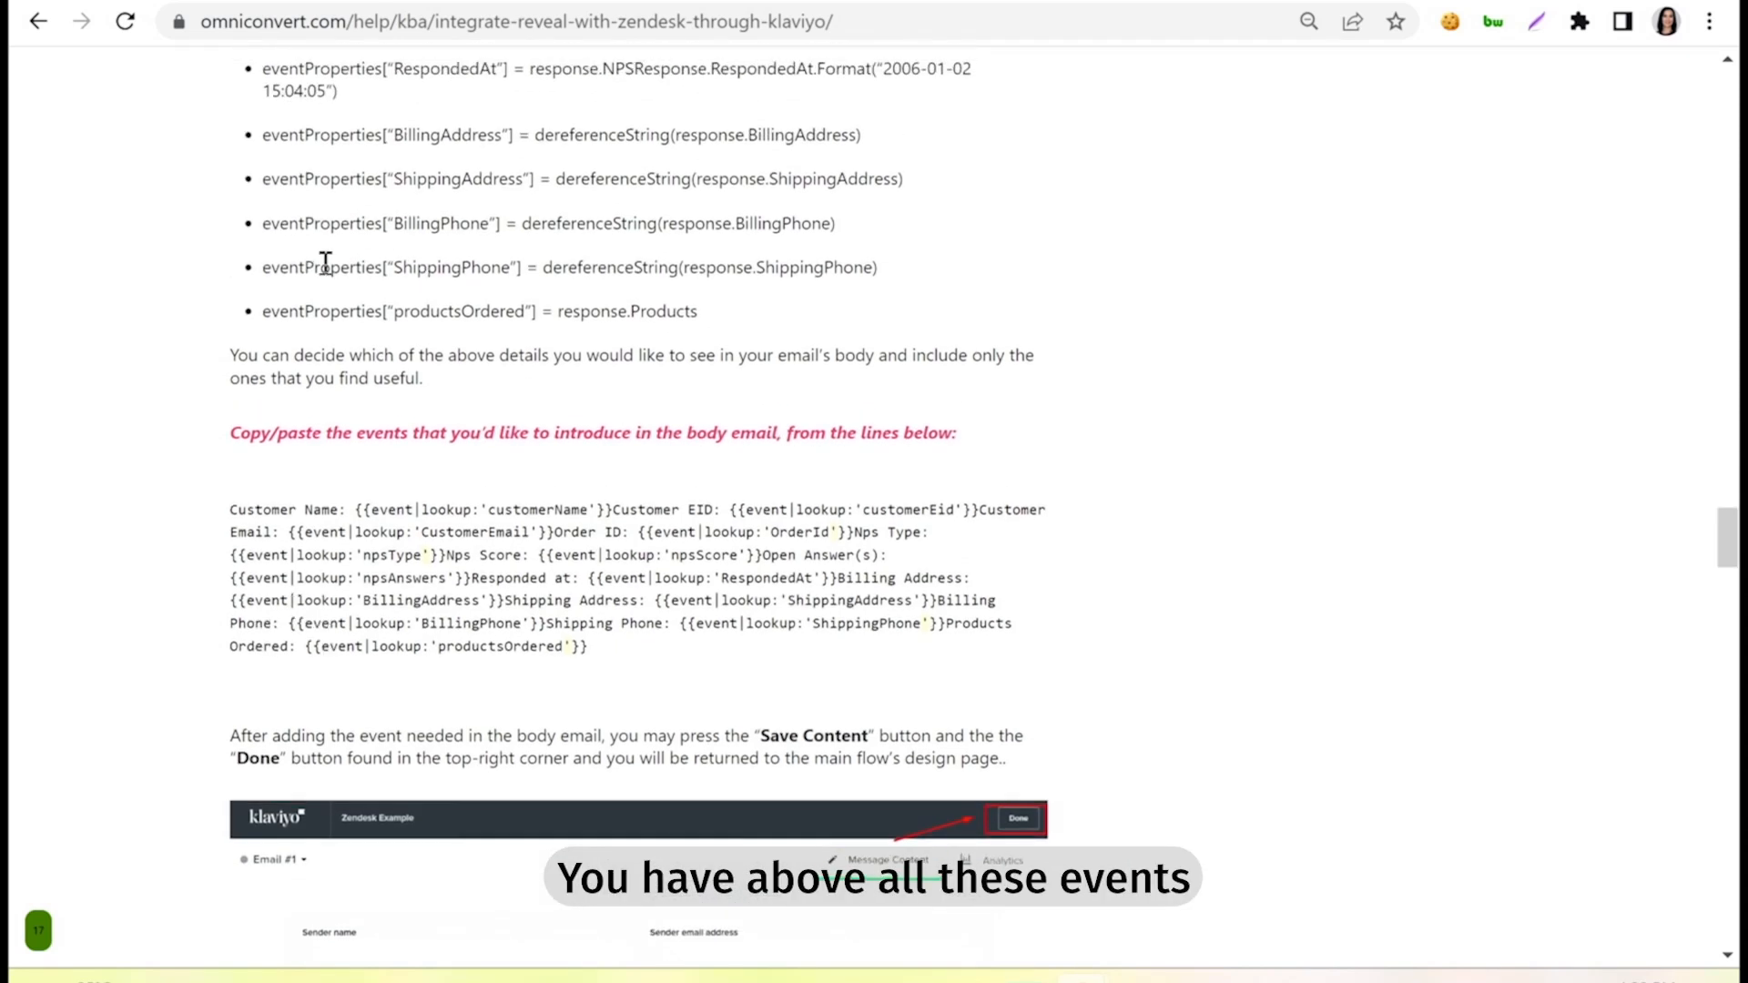
scroll(364, 273, up, 1)
scroll(820, 373, down, 2)
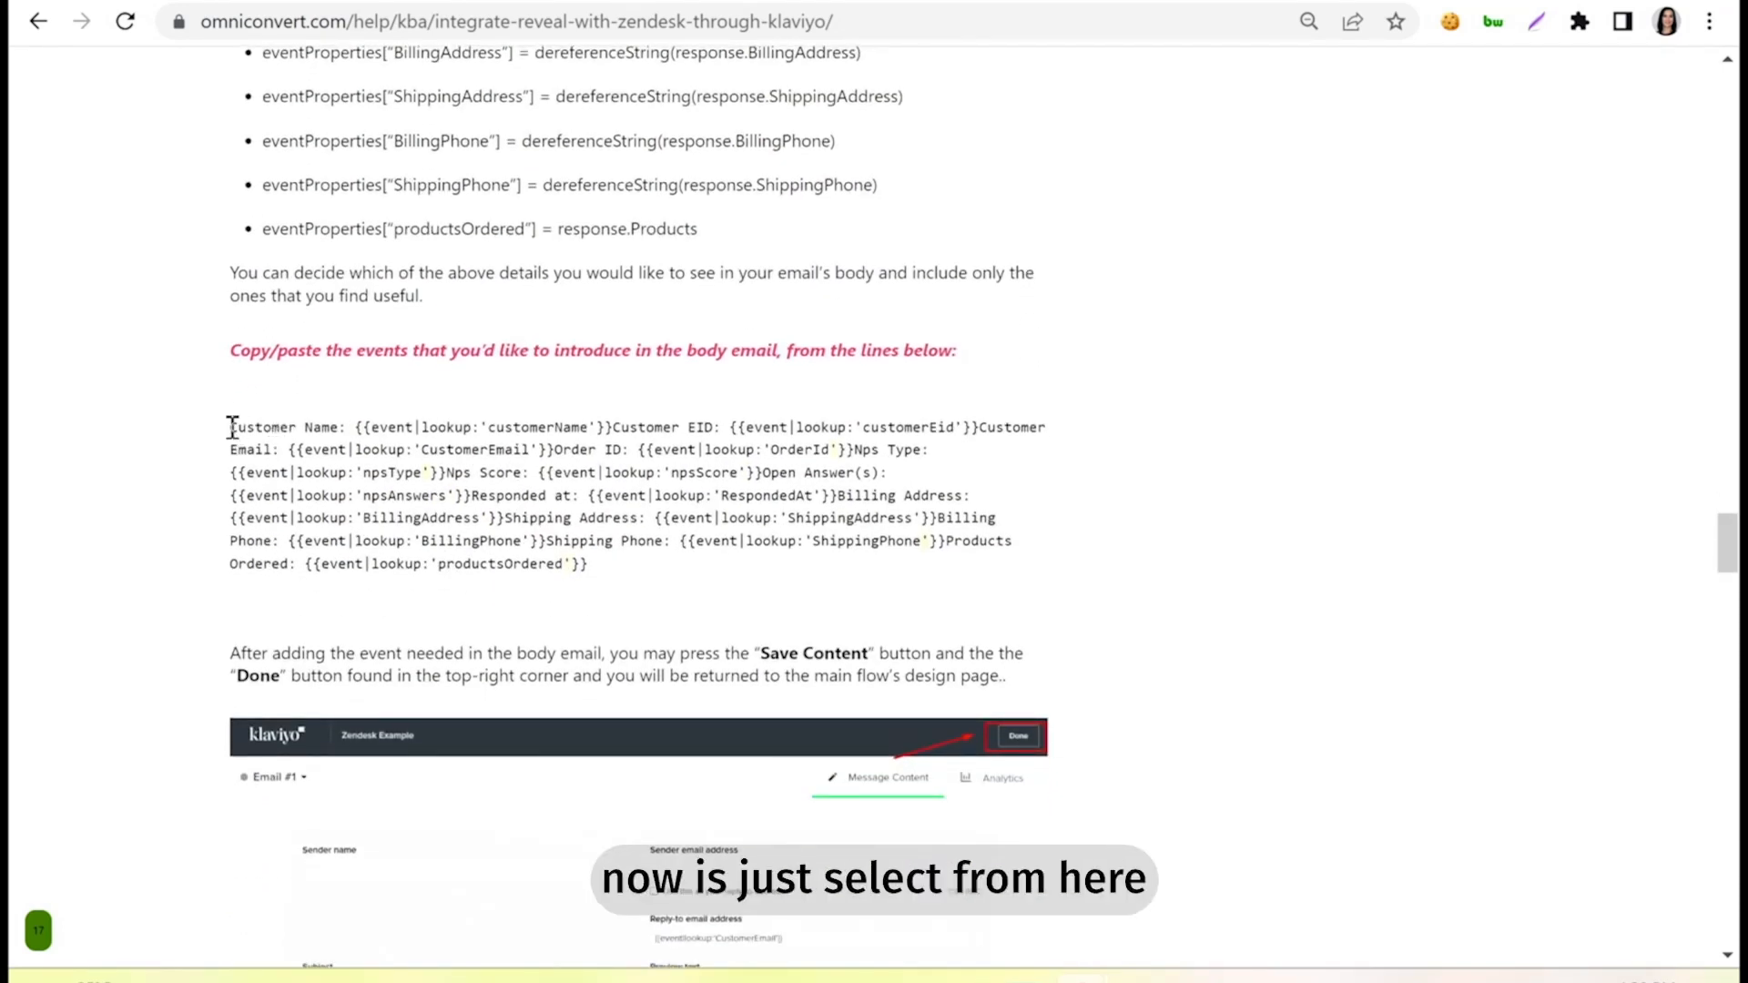
Copy all the event lookup text from Customer Name through Products Ordered and paste it without formatting into the Klaviyo email body.
drag(231, 427, 661, 564)
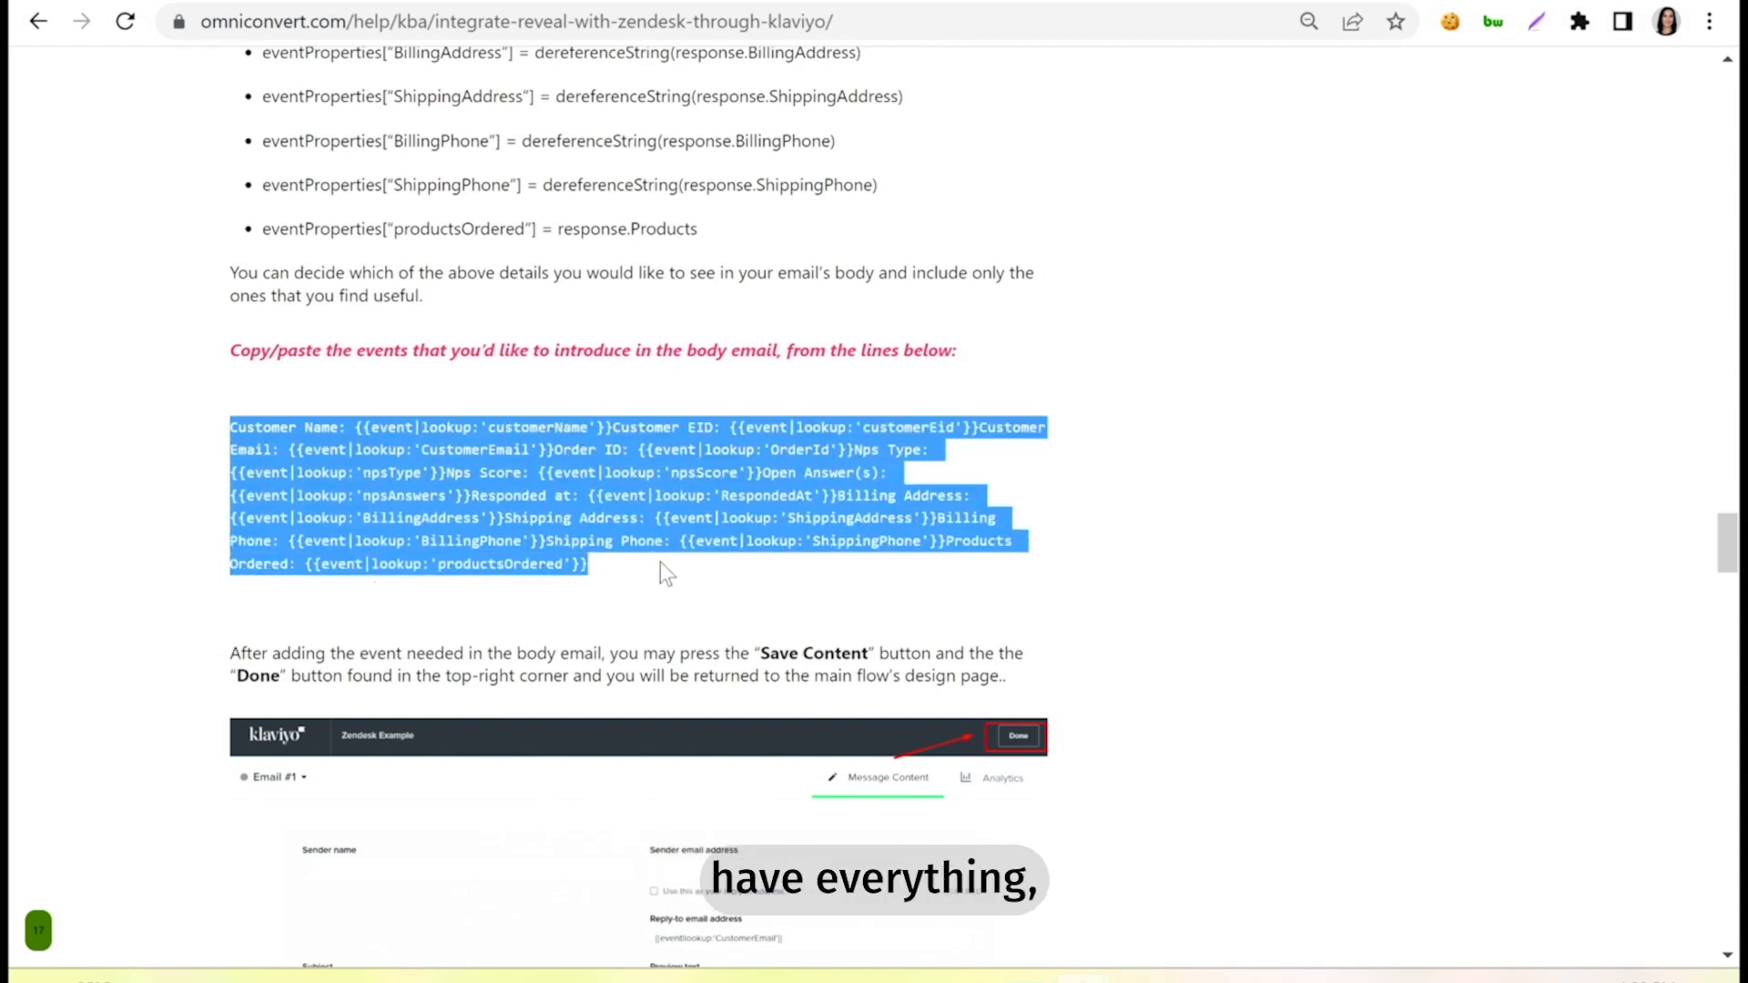
right_click(686, 482)
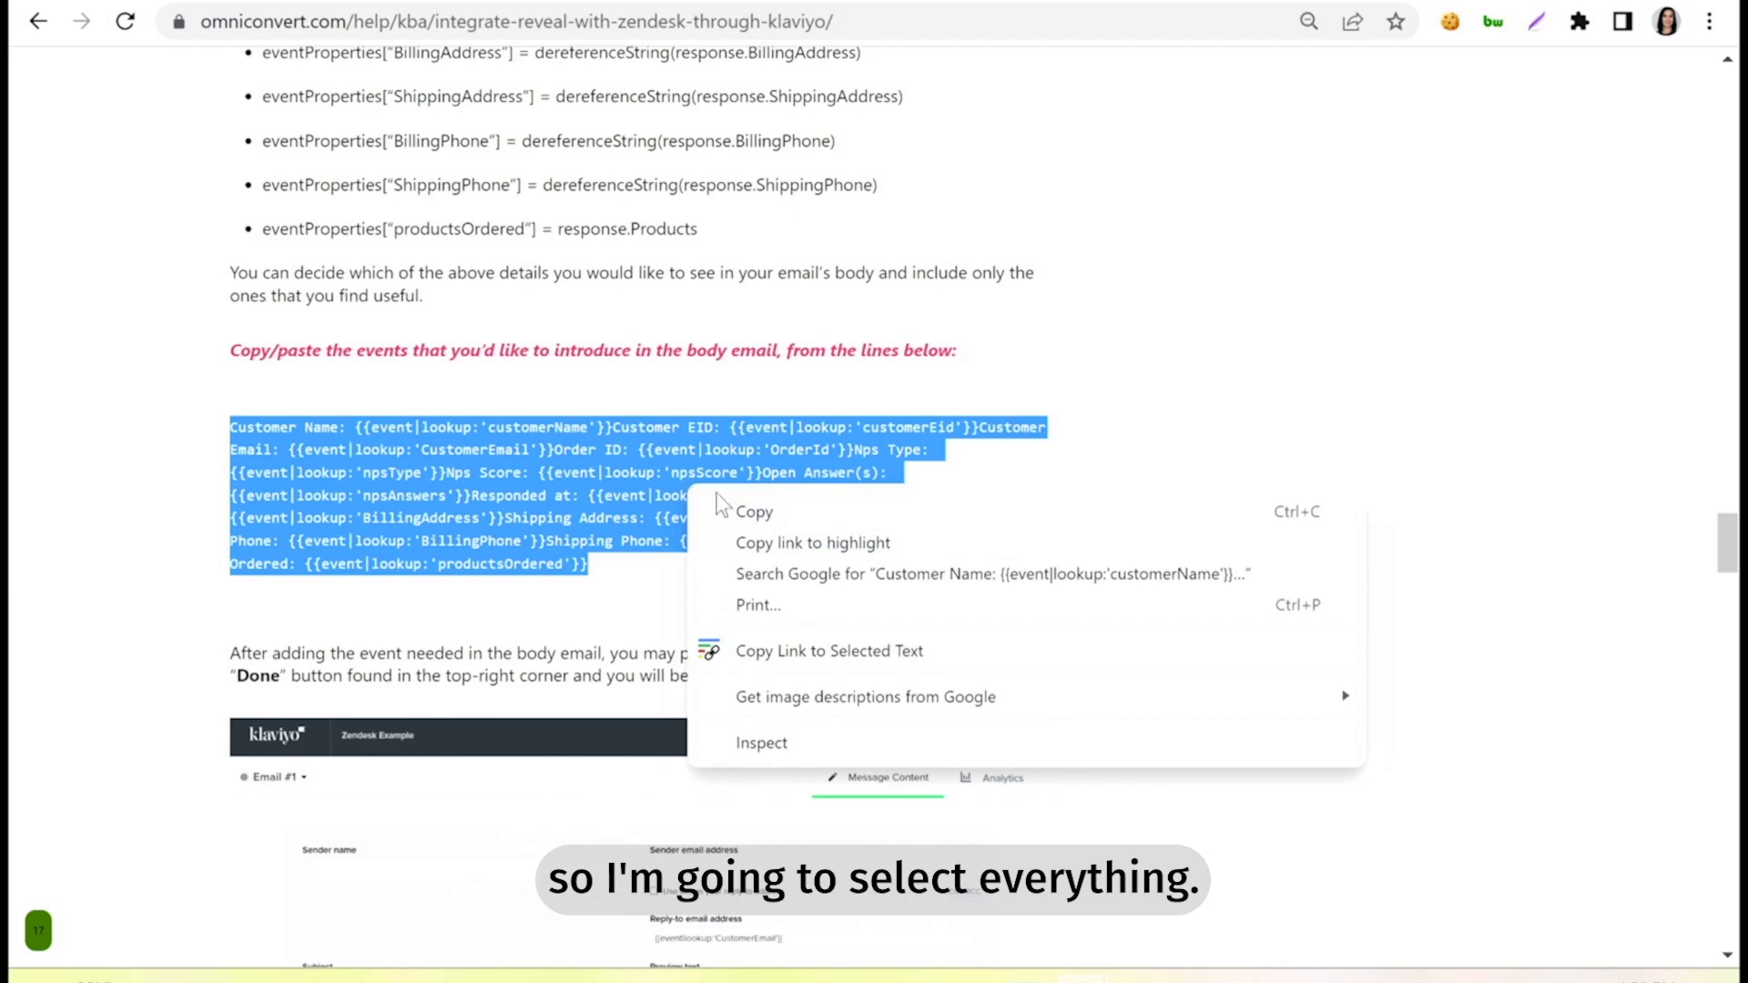
click(739, 513)
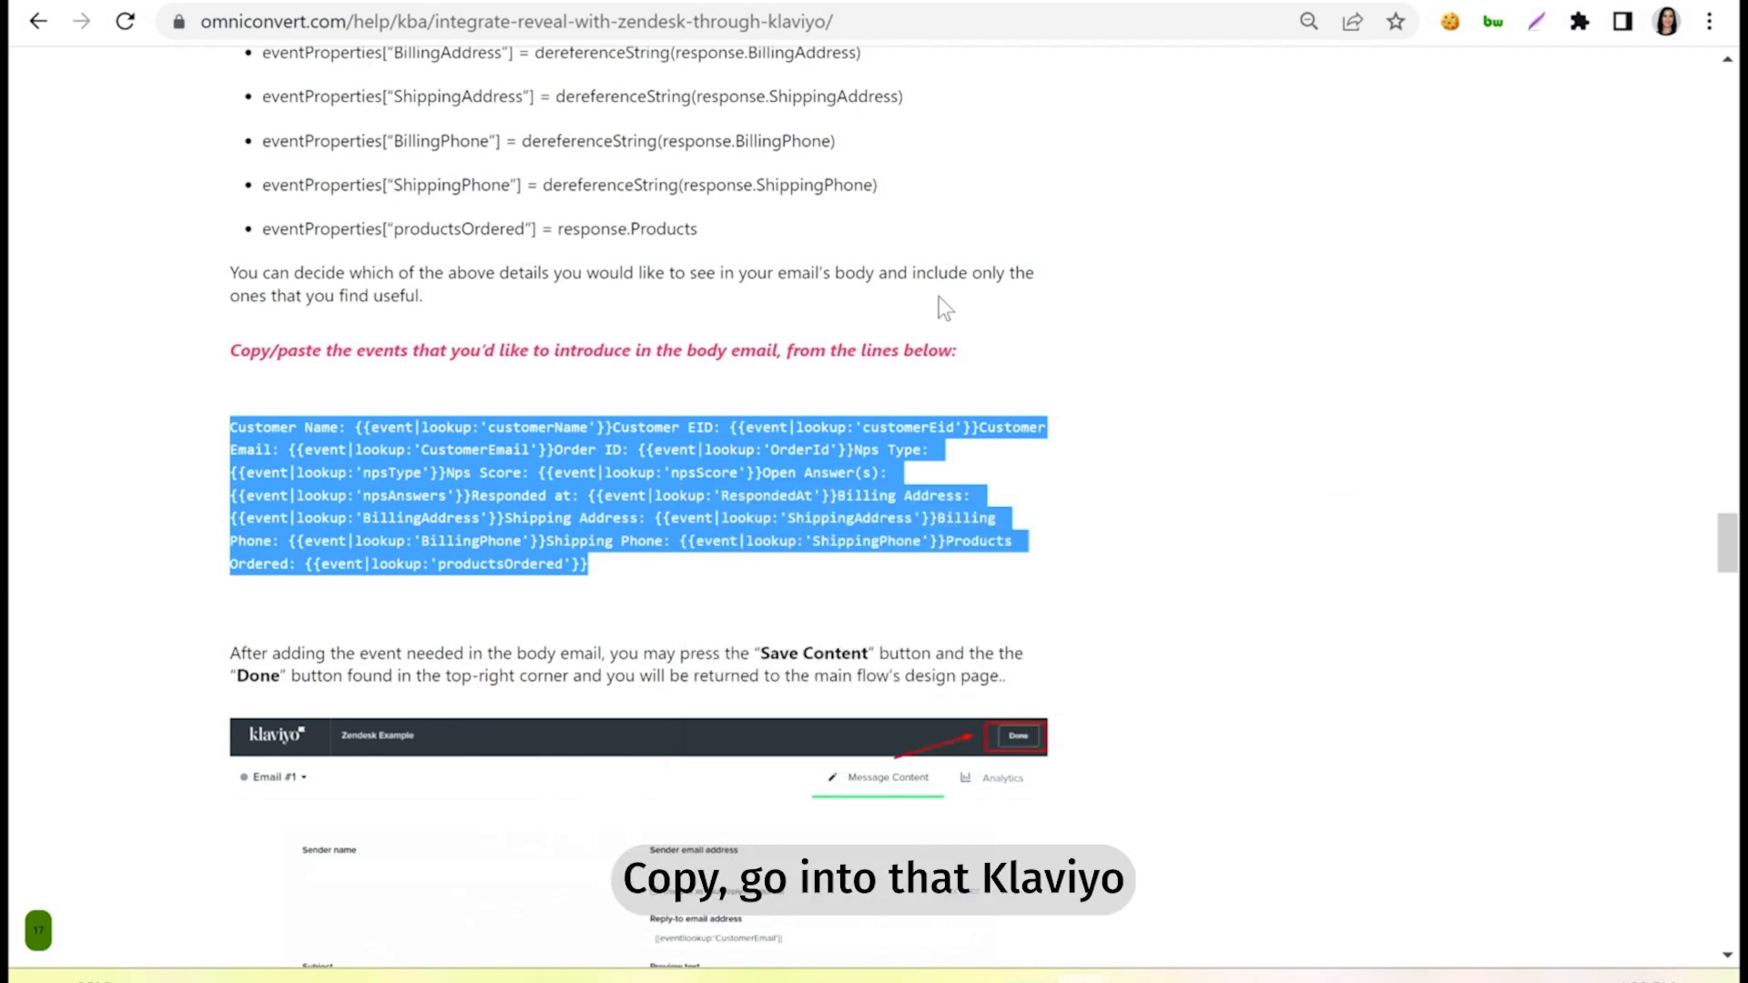
click(719, 3)
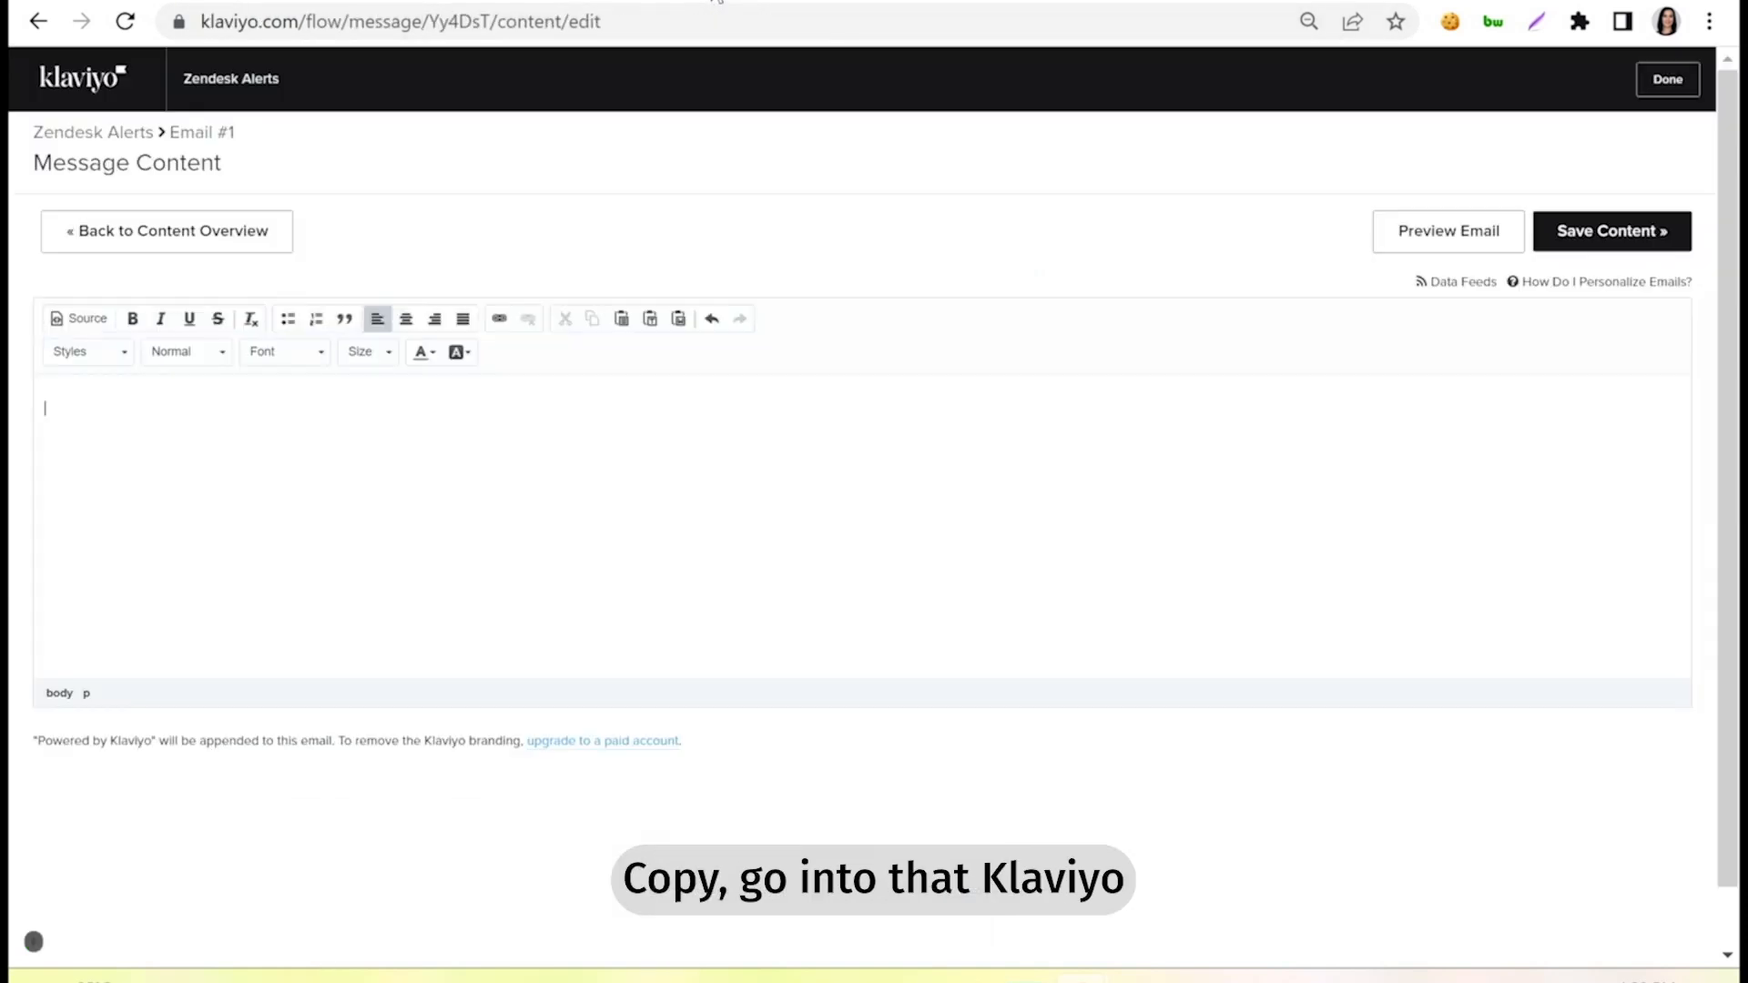
click(185, 403)
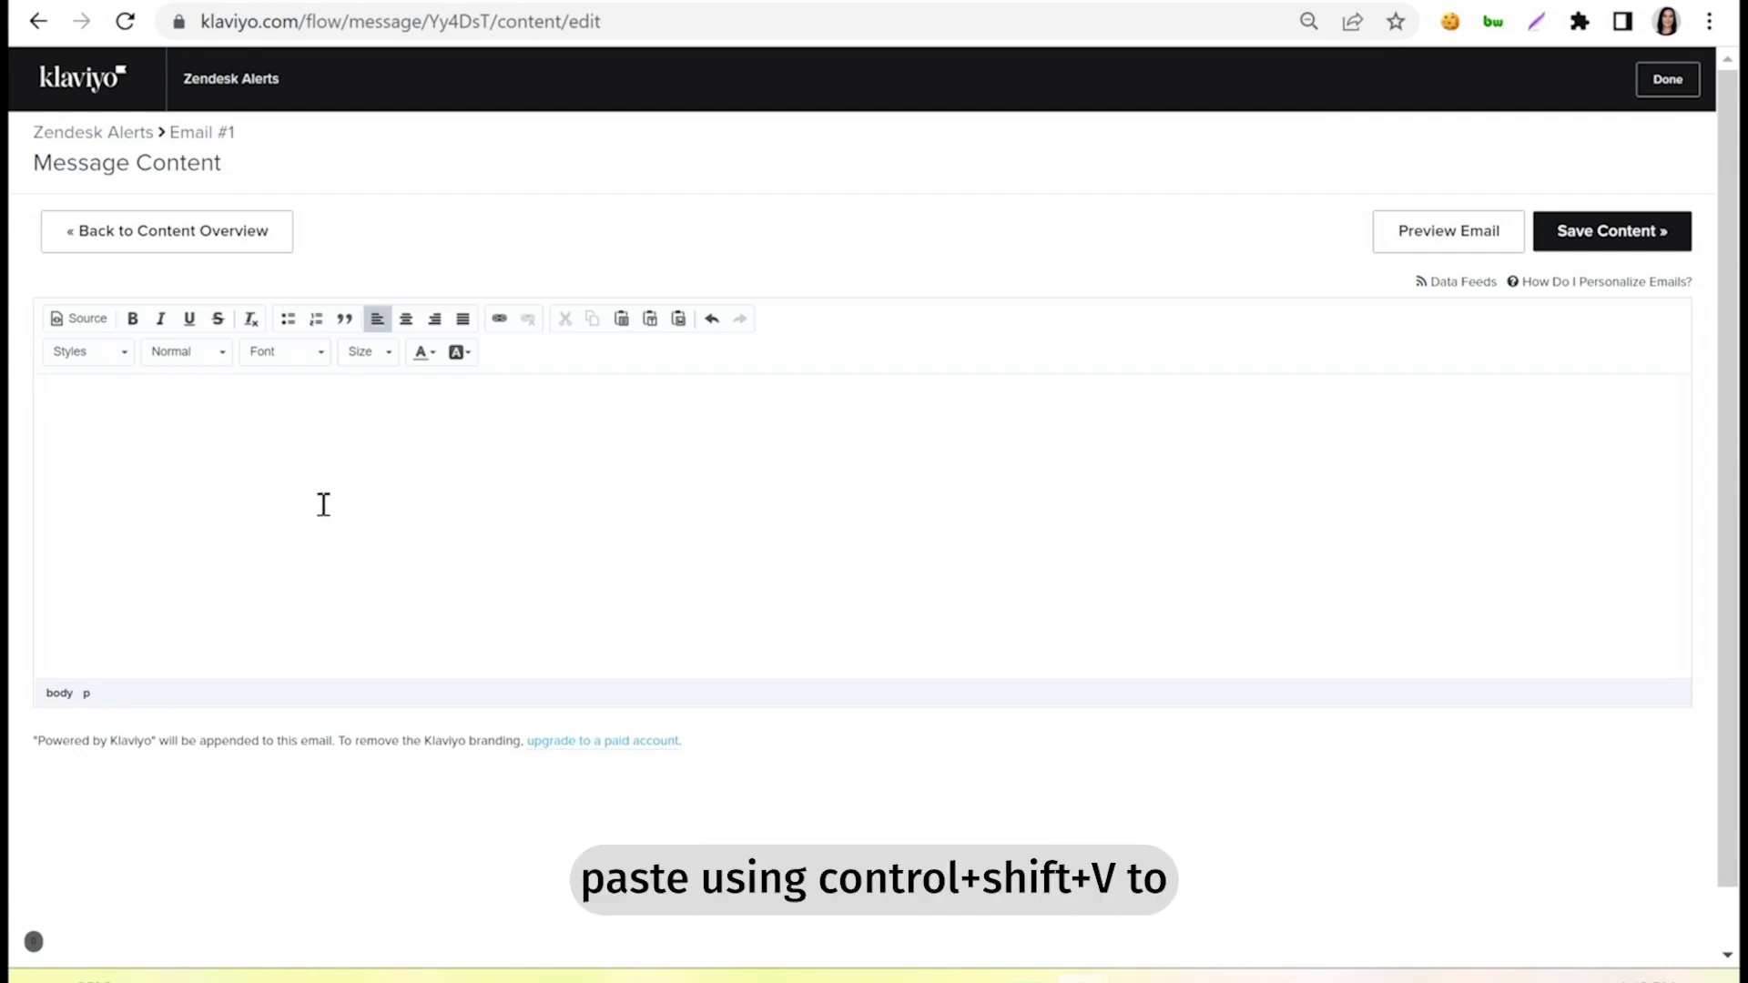
key(ctrl+shift+v)
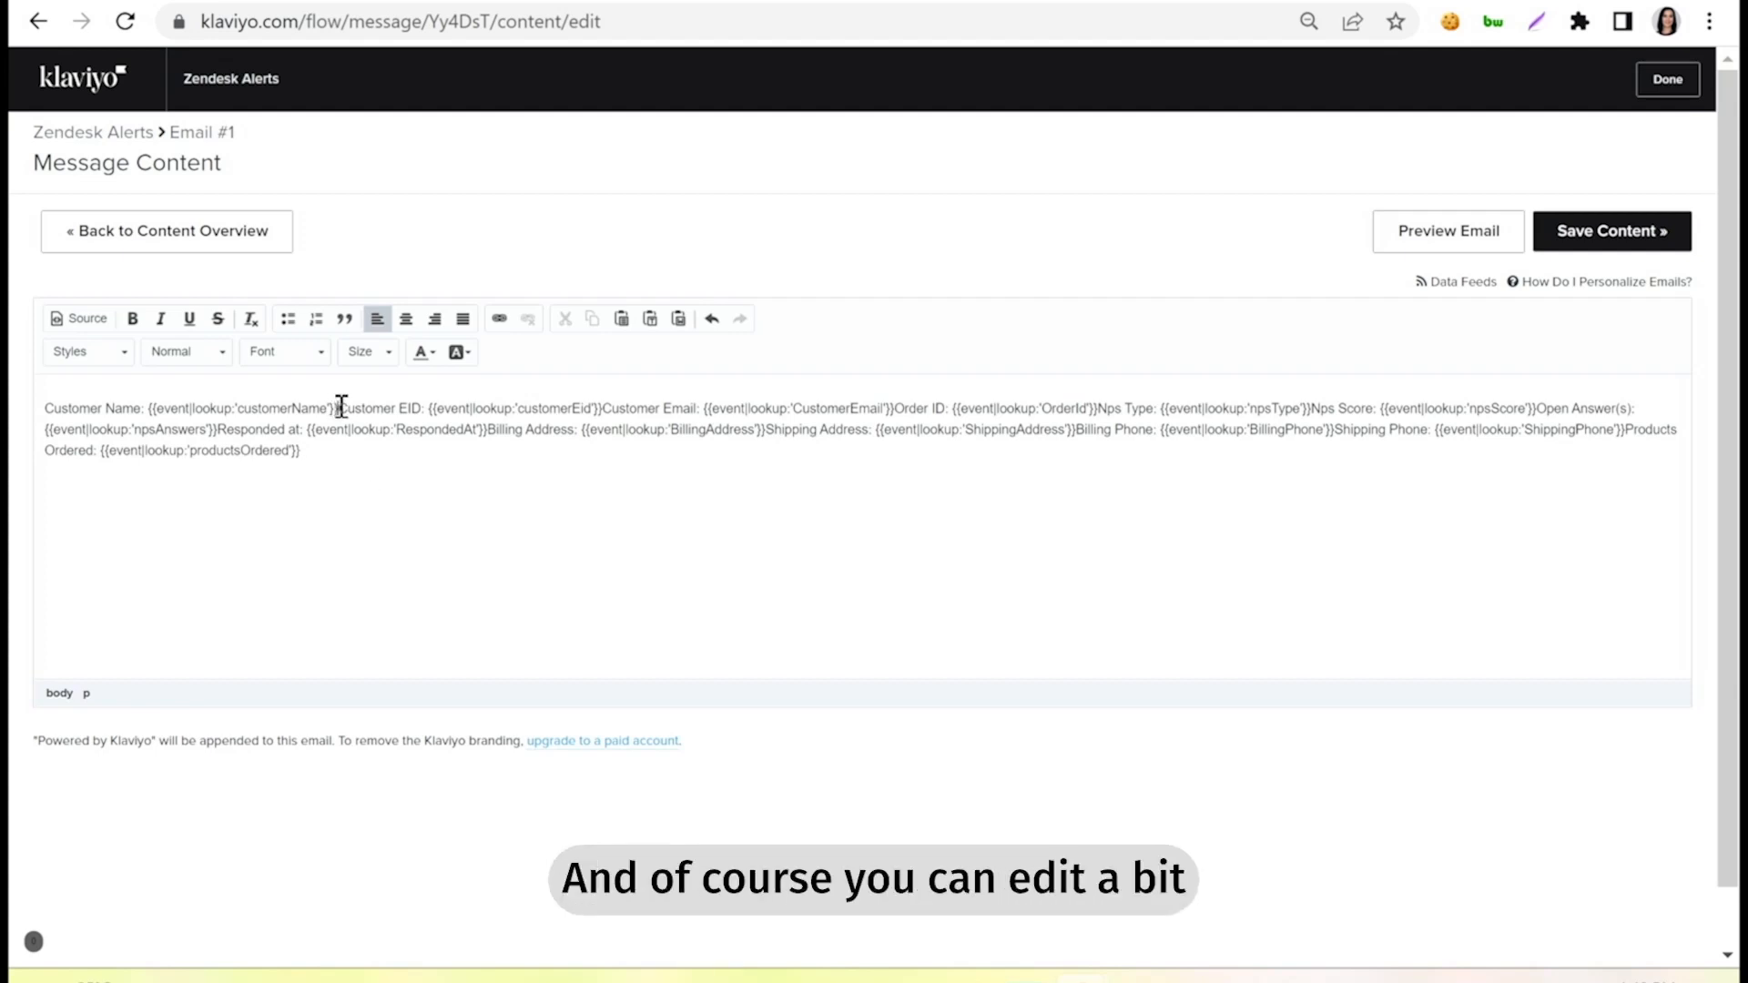
Put the Customer Name and Customer EID entries on their own lines in the email body and save the content.
key(Return)
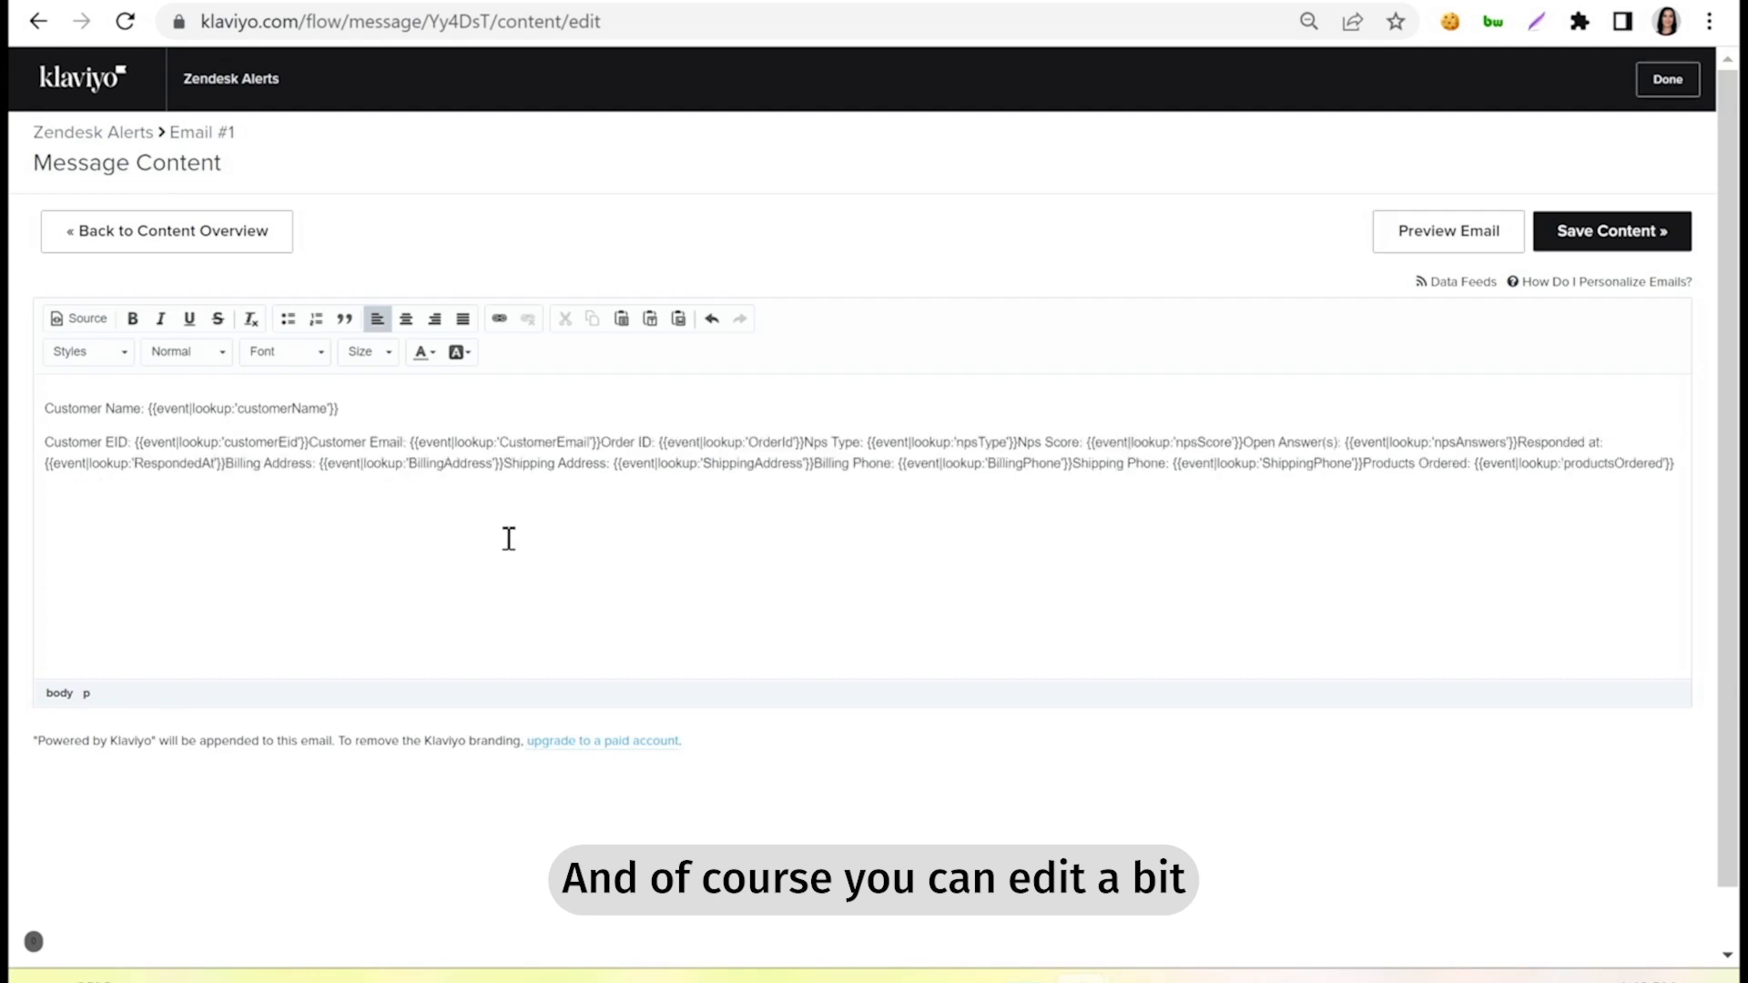
click(309, 440)
key(Return)
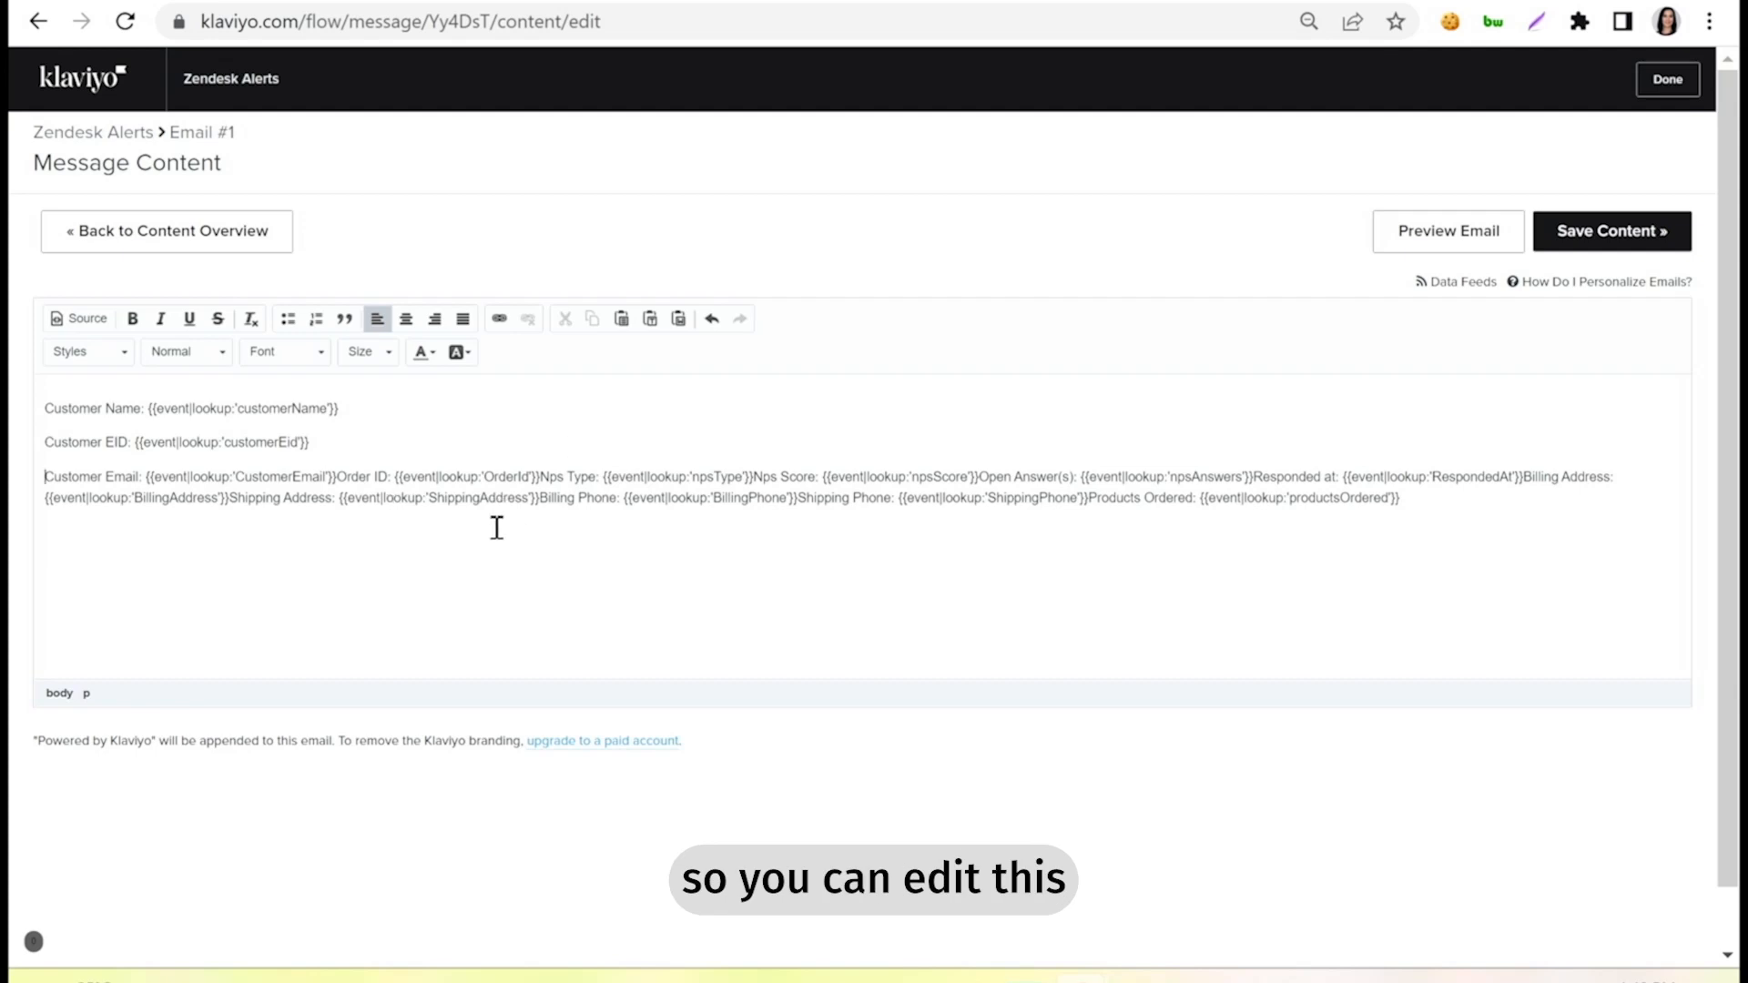
click(1613, 237)
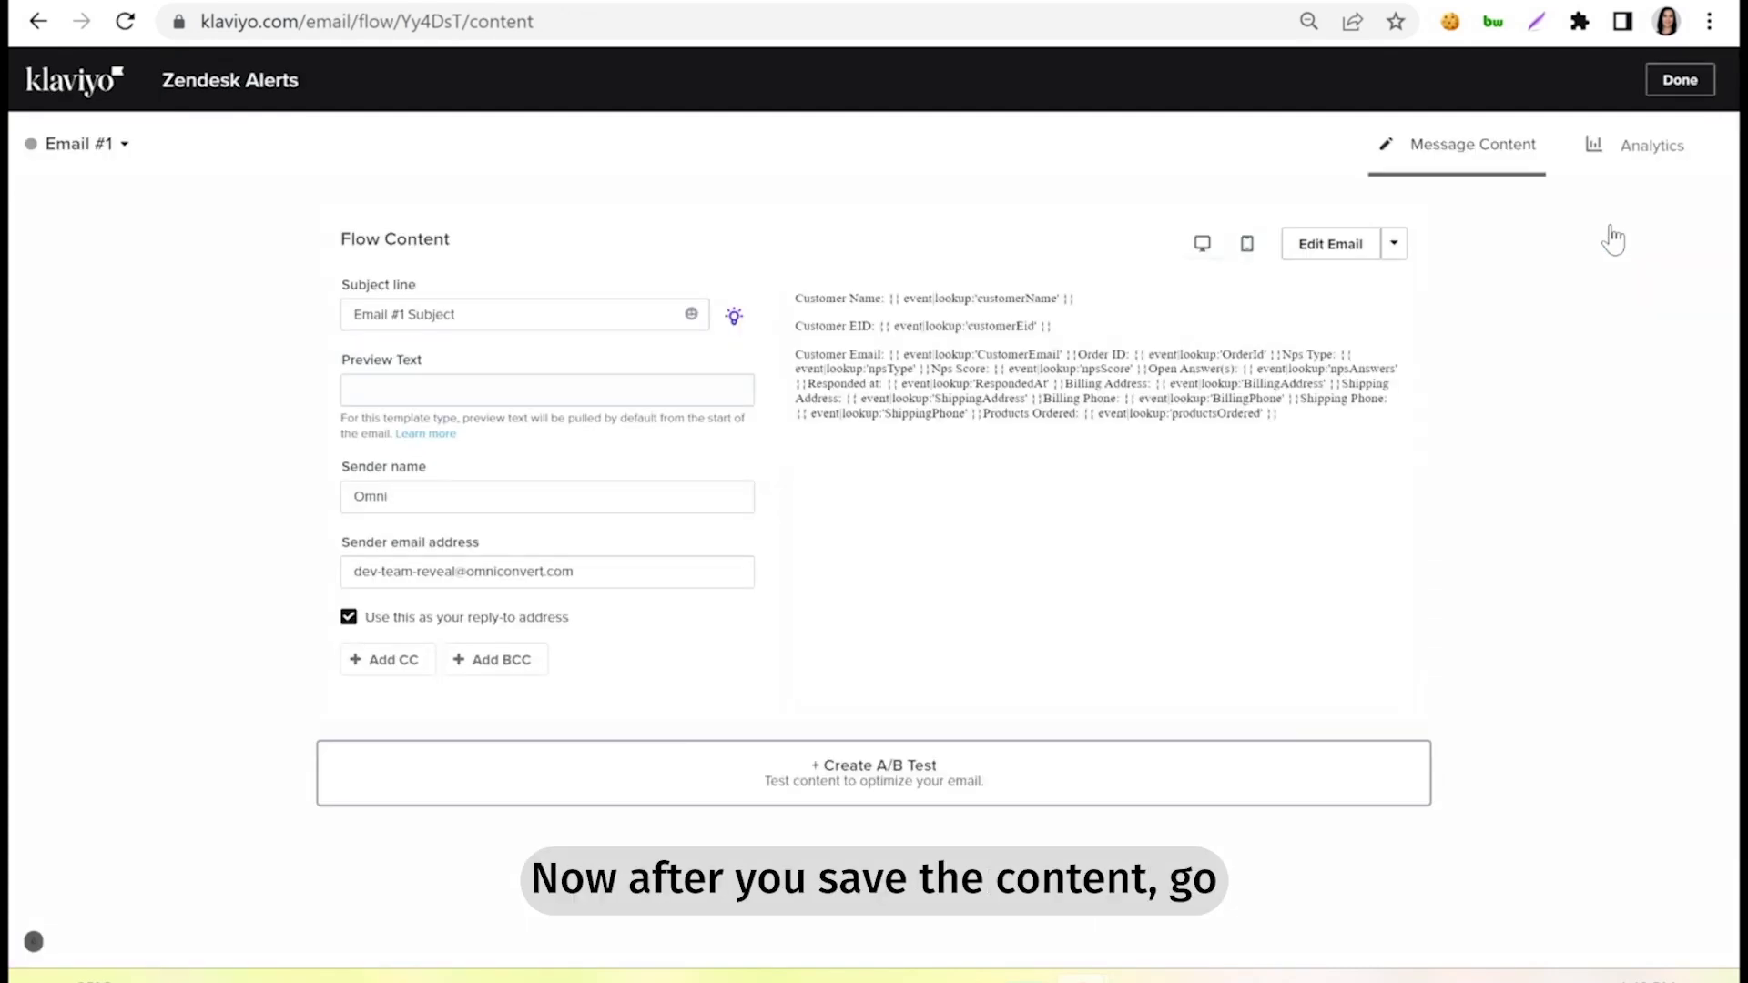
Finish editing the email message and turn off Smart Sending for Email #1 in the flow.
click(1681, 80)
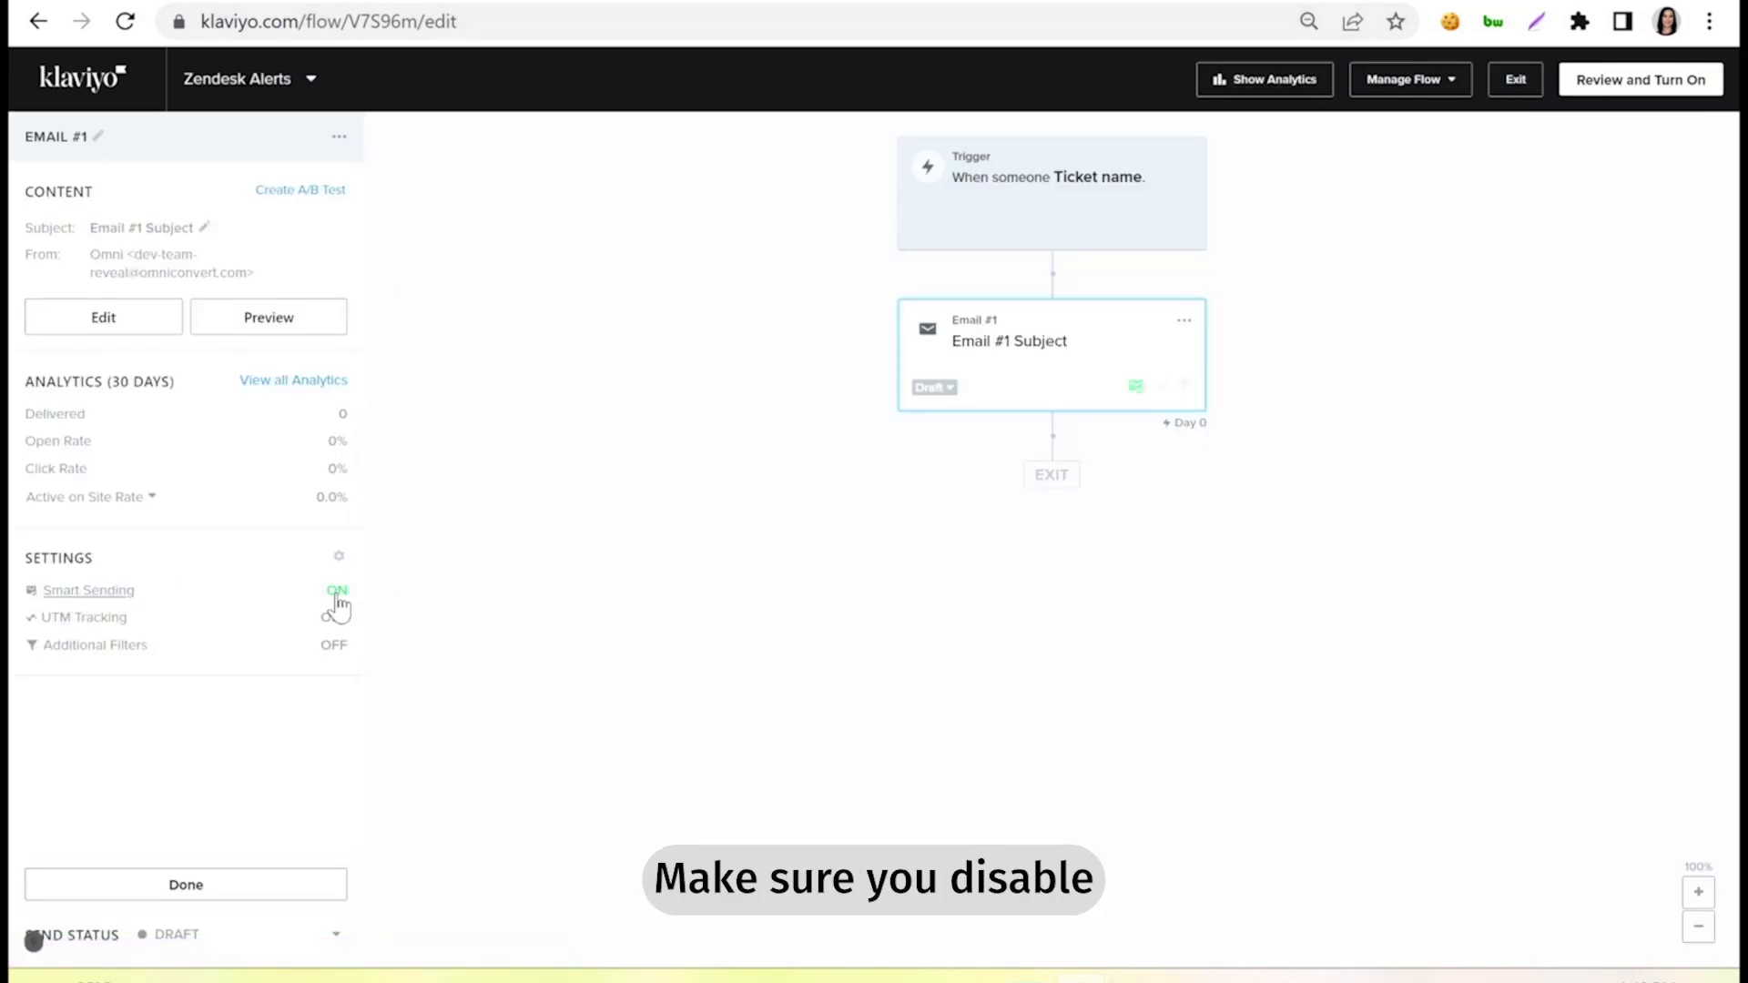
click(337, 593)
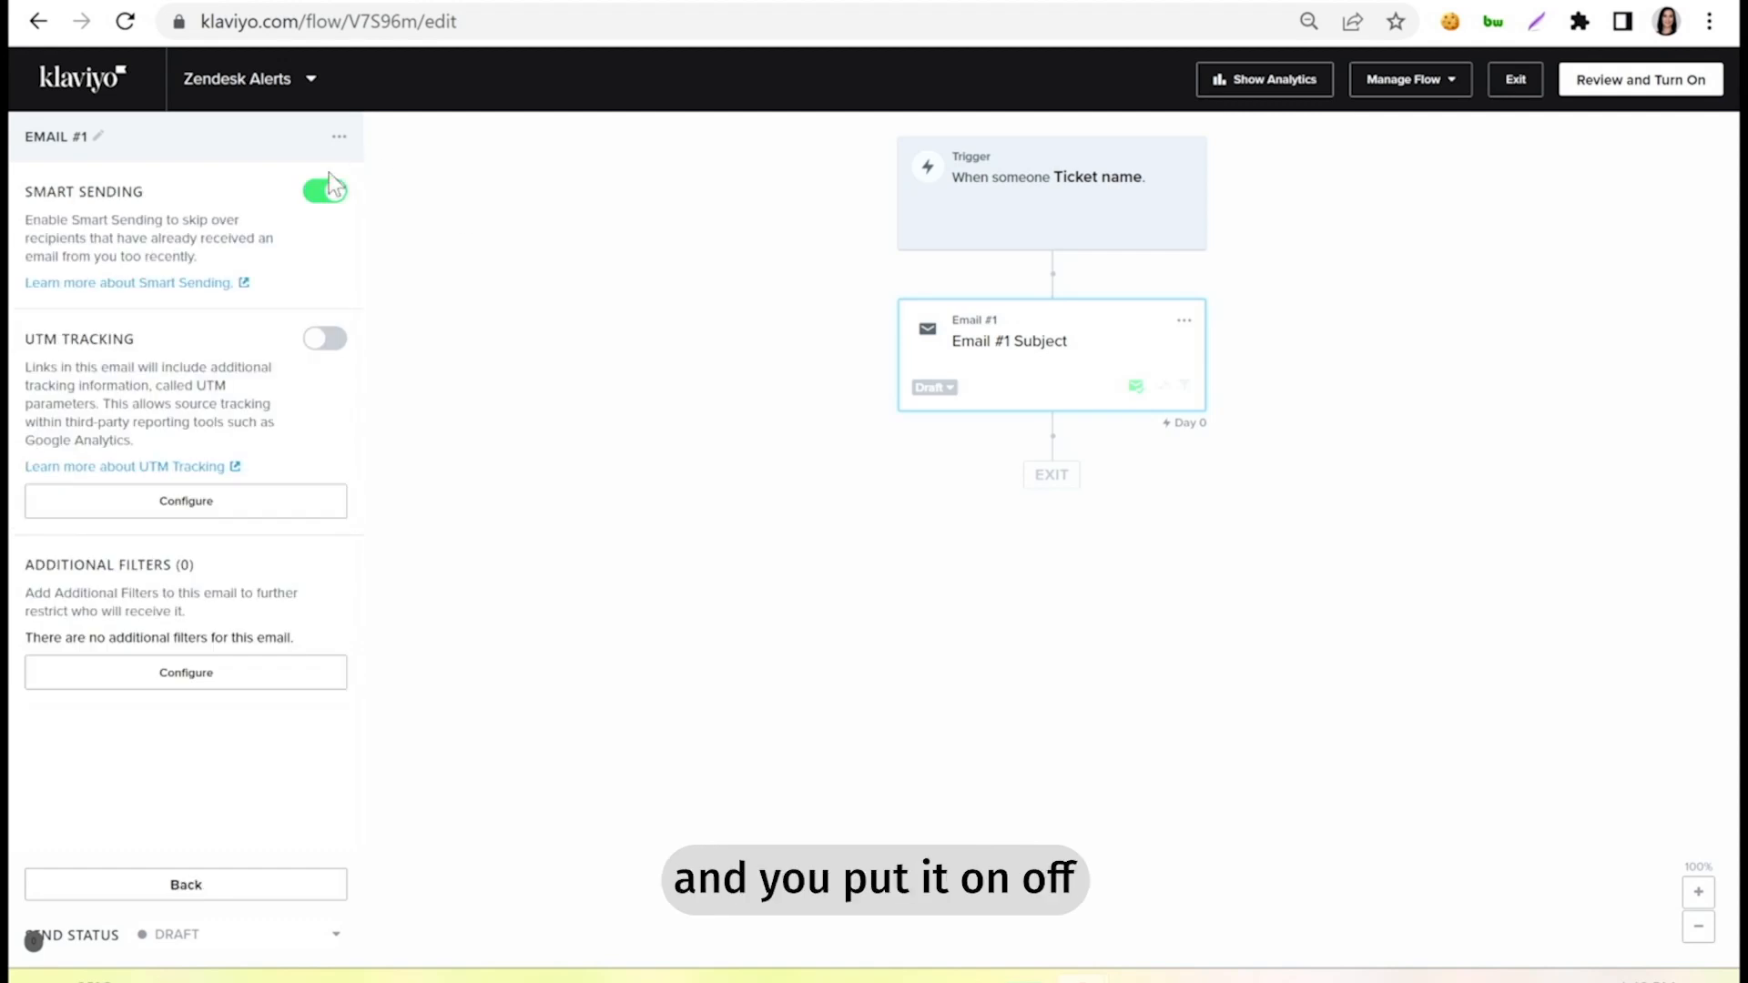
click(315, 193)
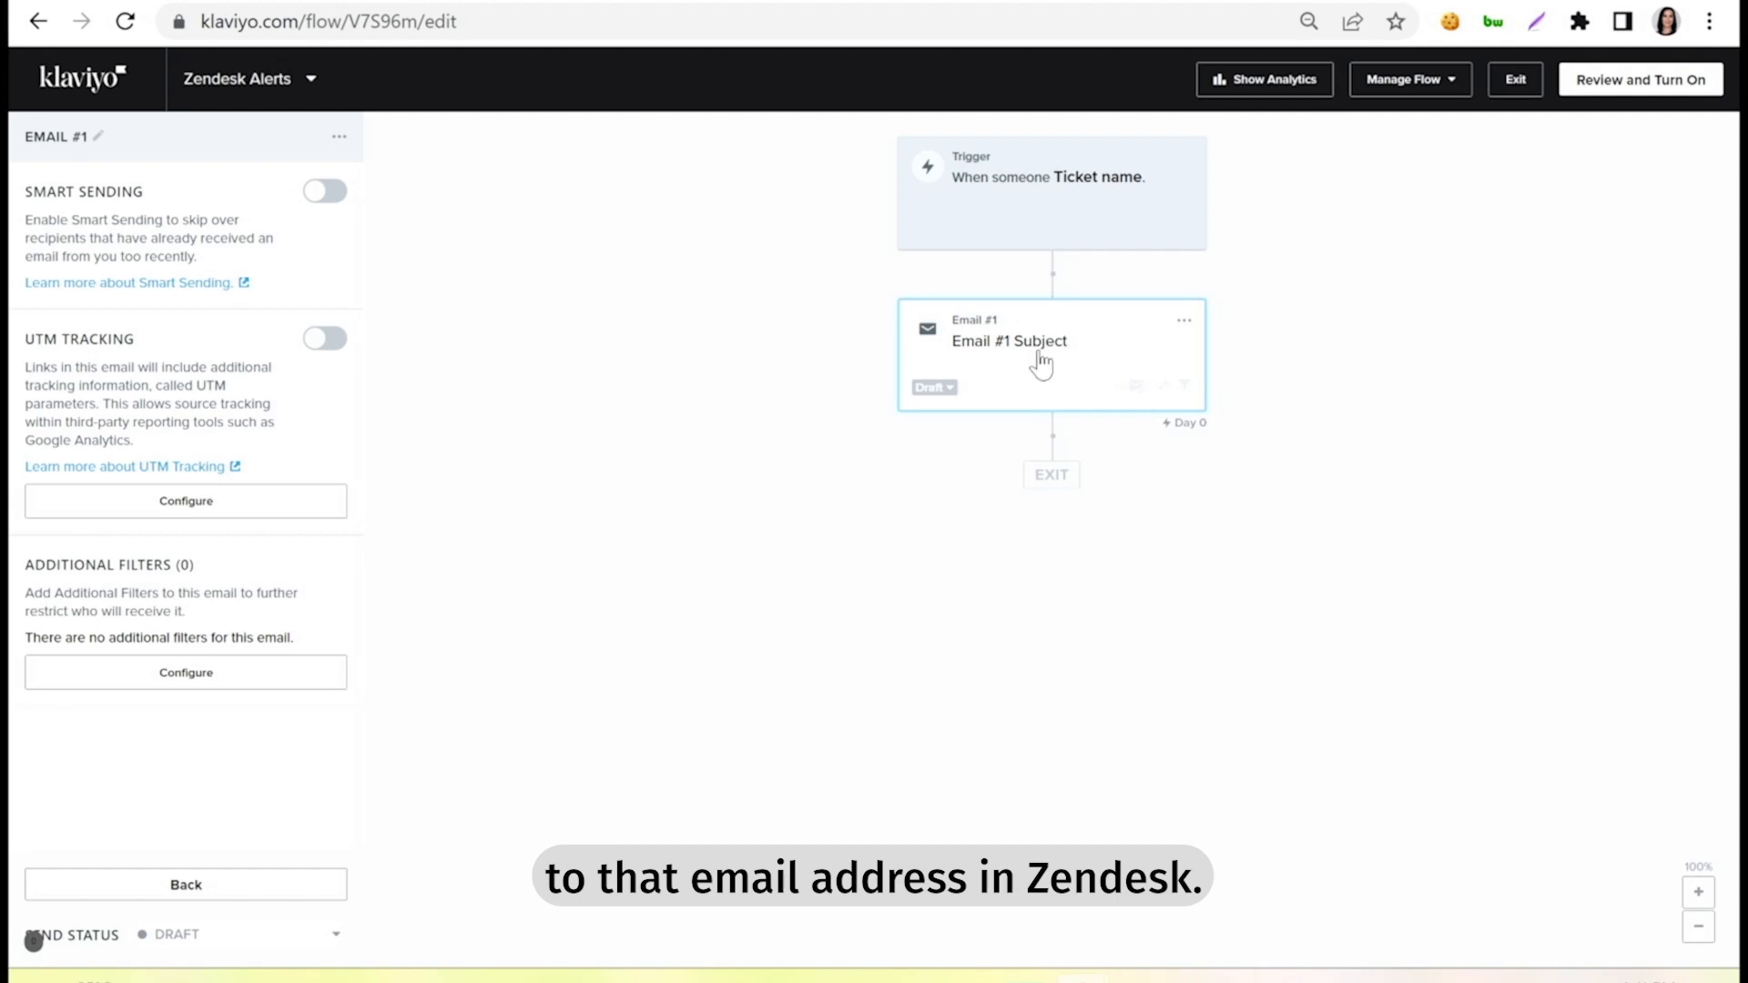
Set Email #1 to Live and update the status of all actions in the flow to Live.
click(932, 388)
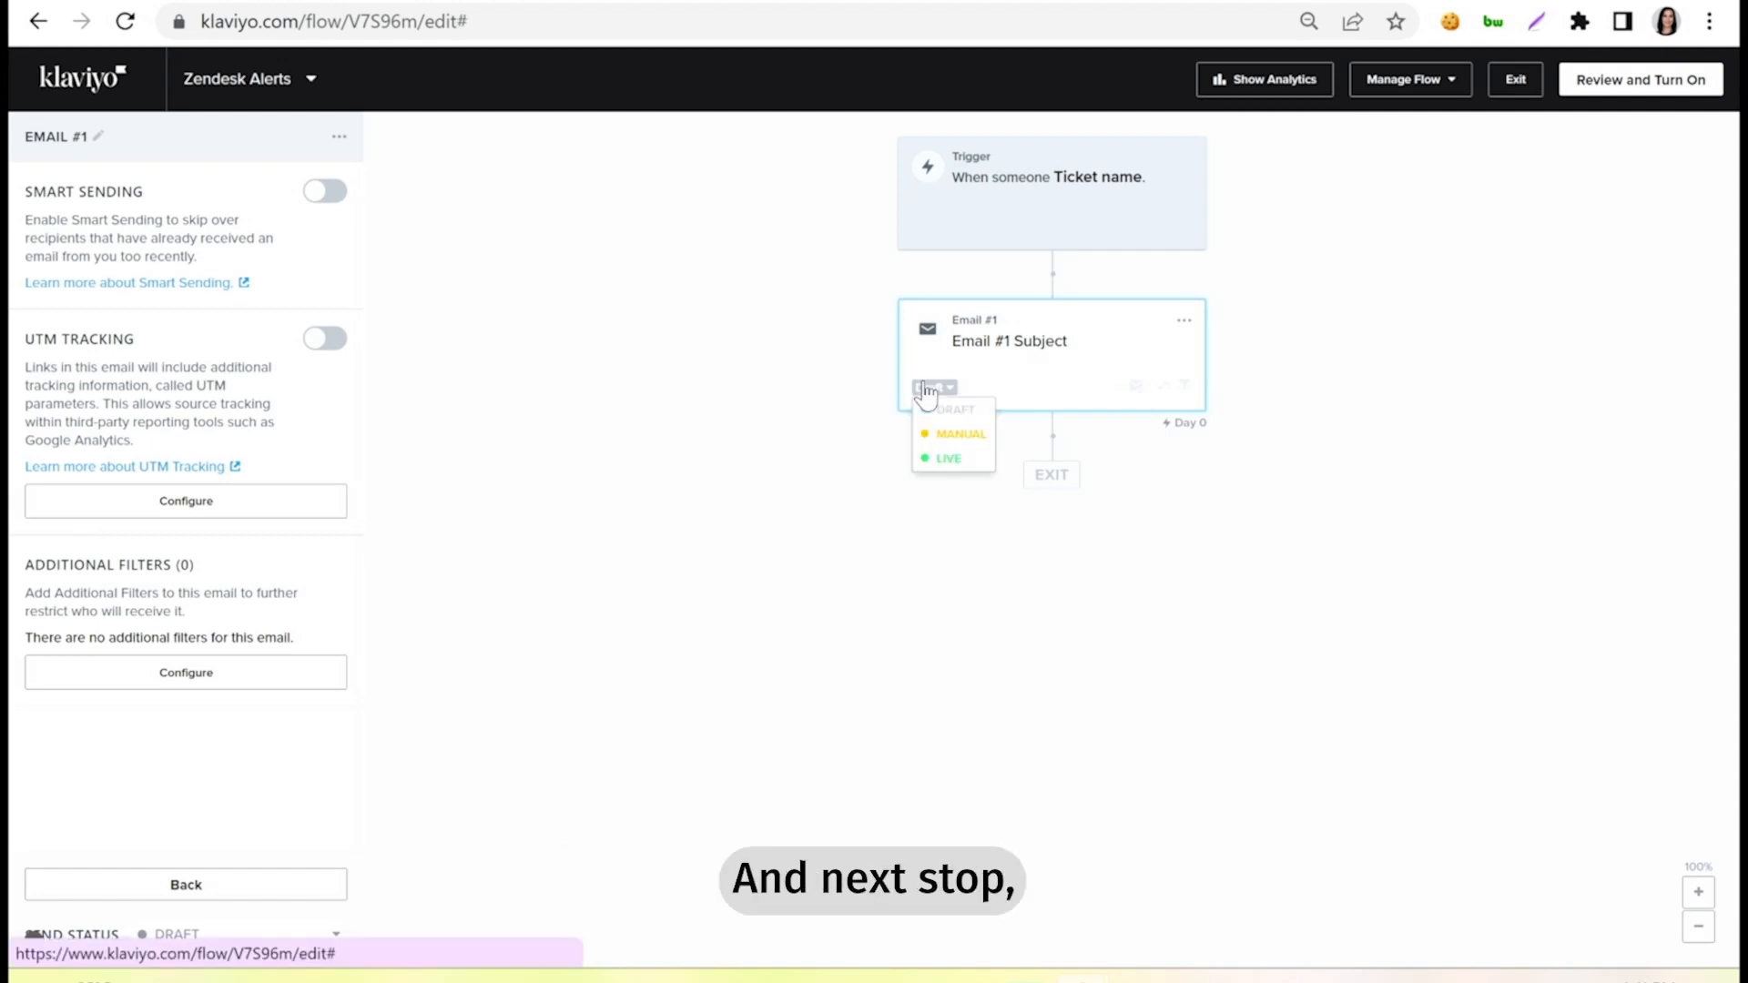
click(935, 458)
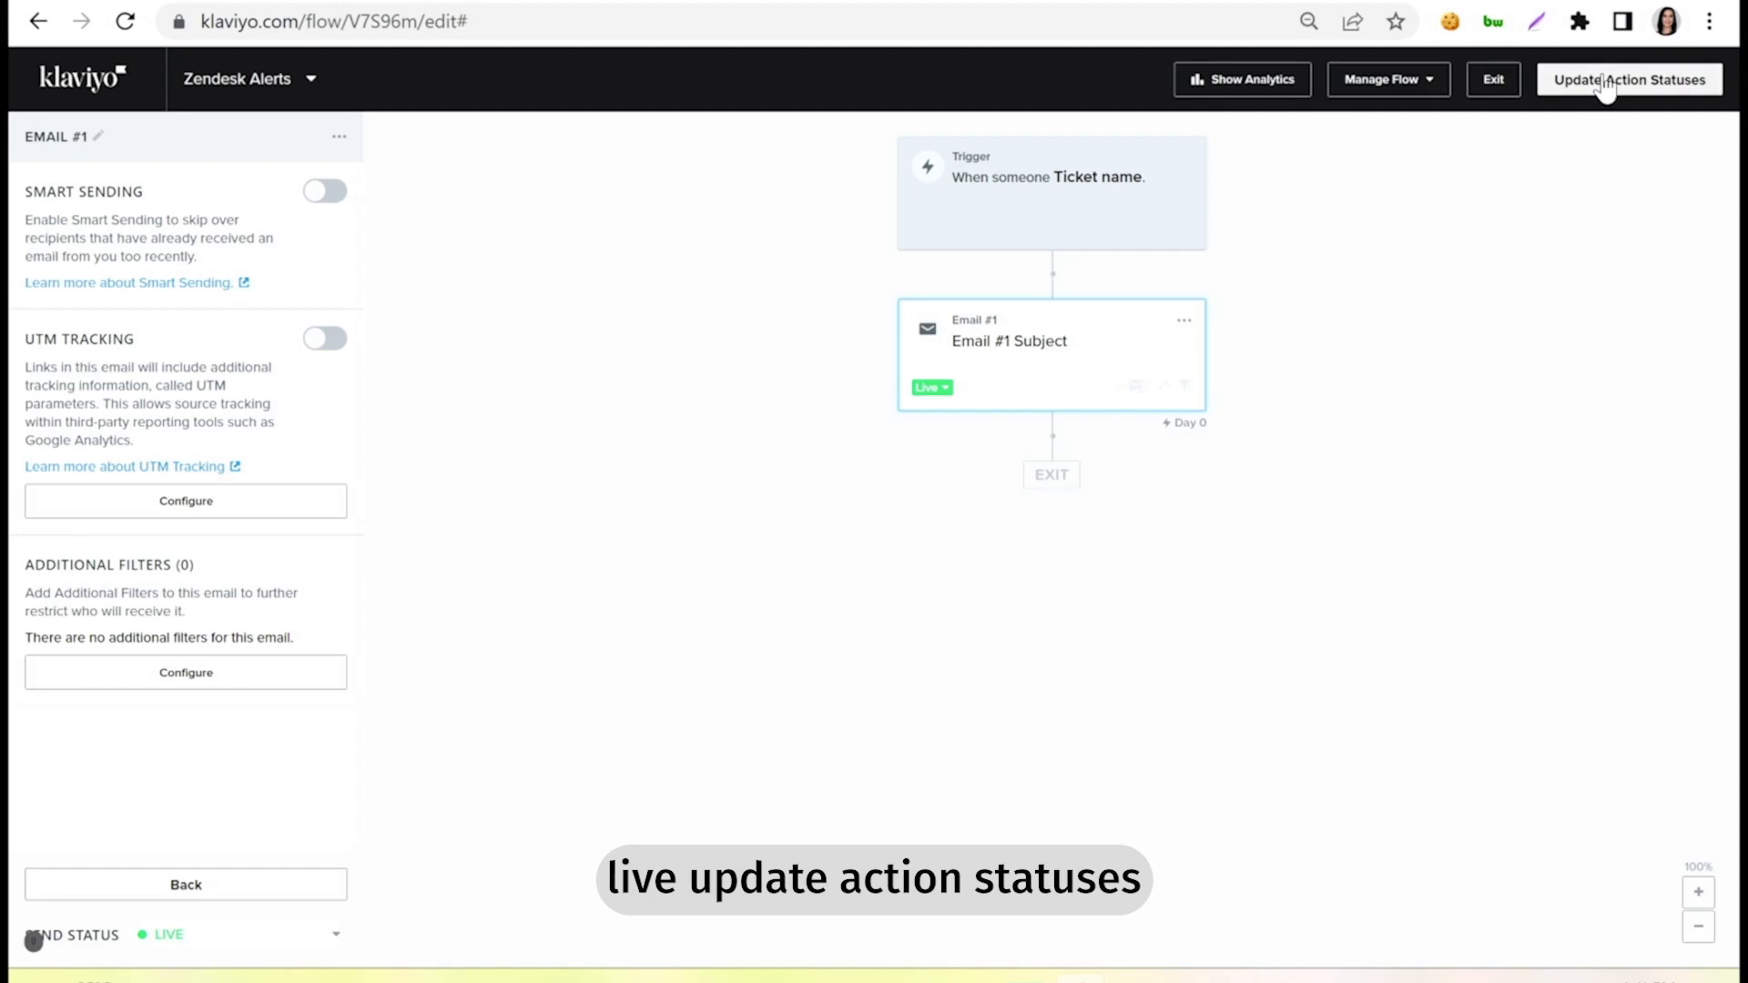
click(1604, 84)
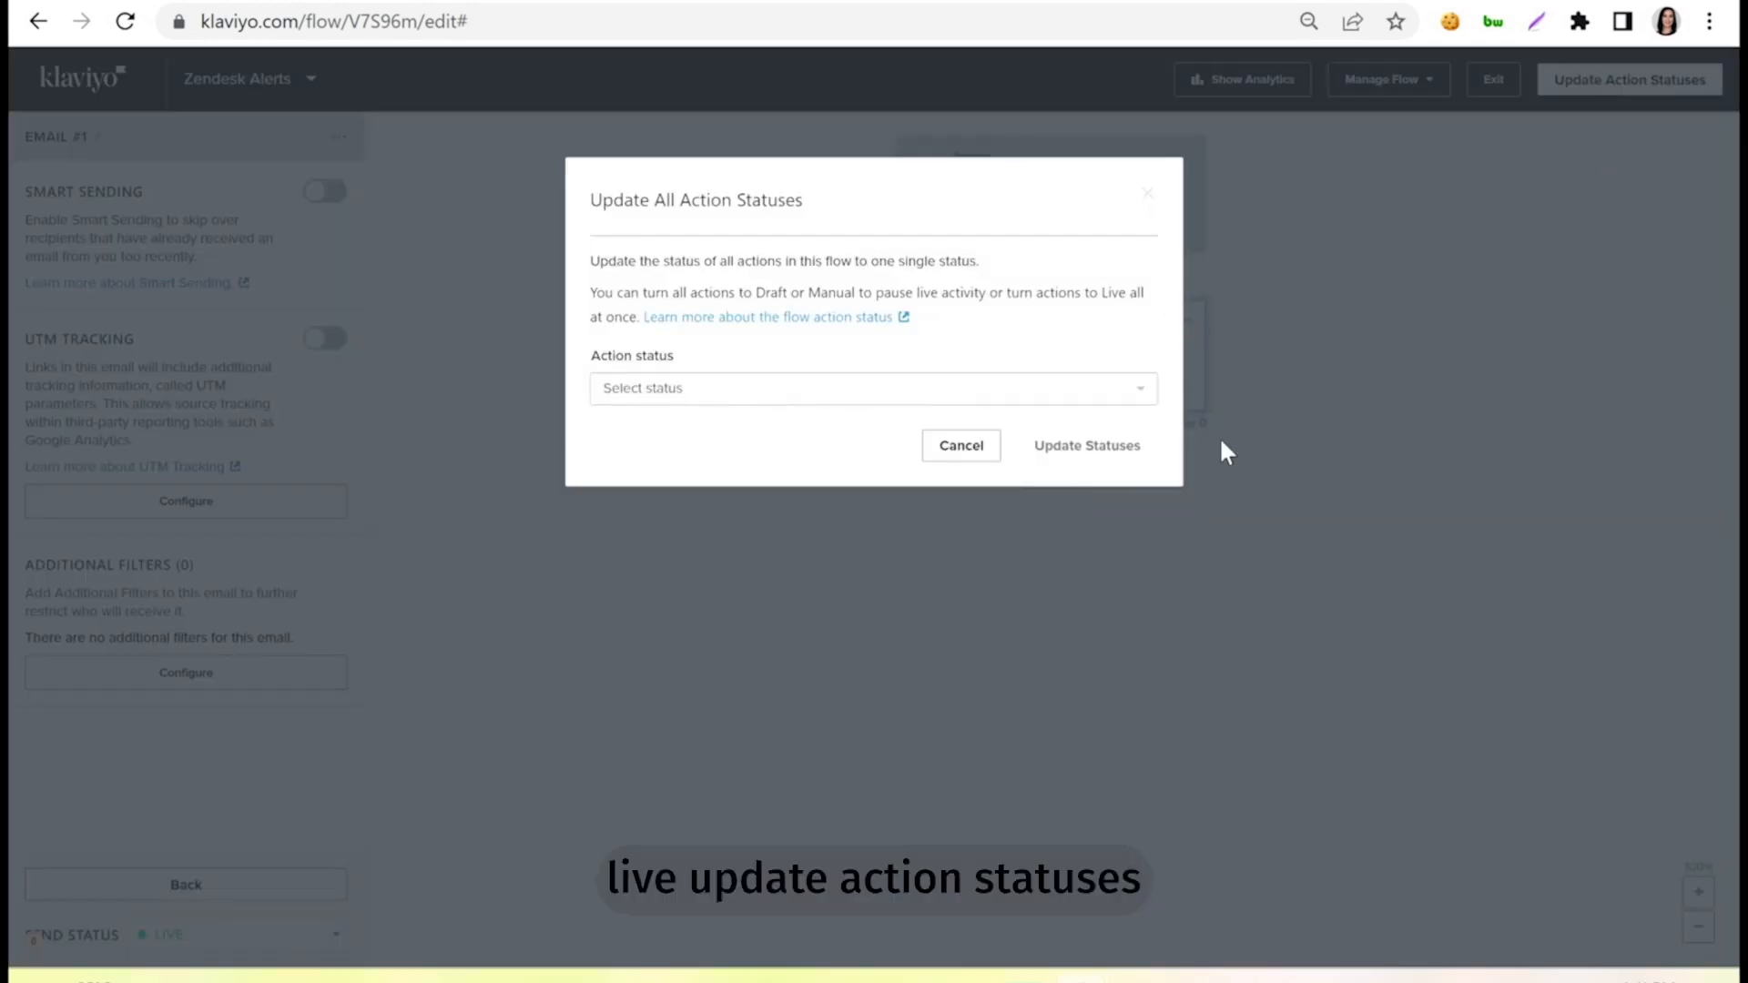
click(716, 394)
click(675, 505)
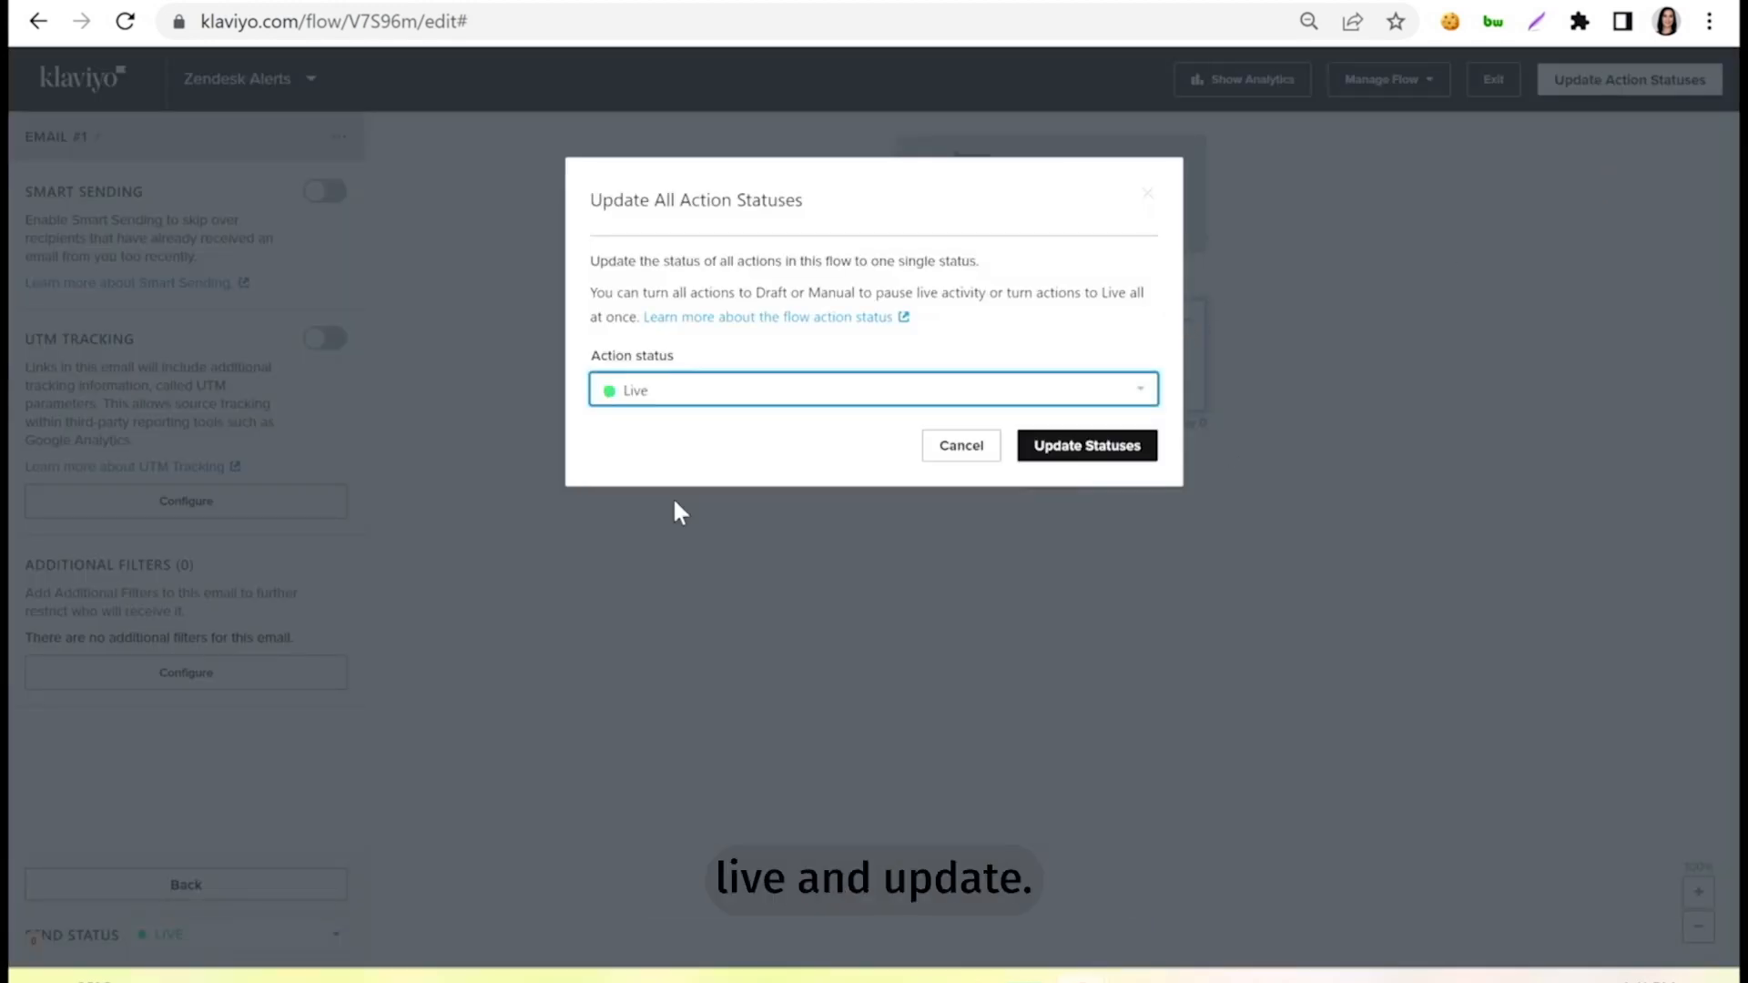
click(1103, 445)
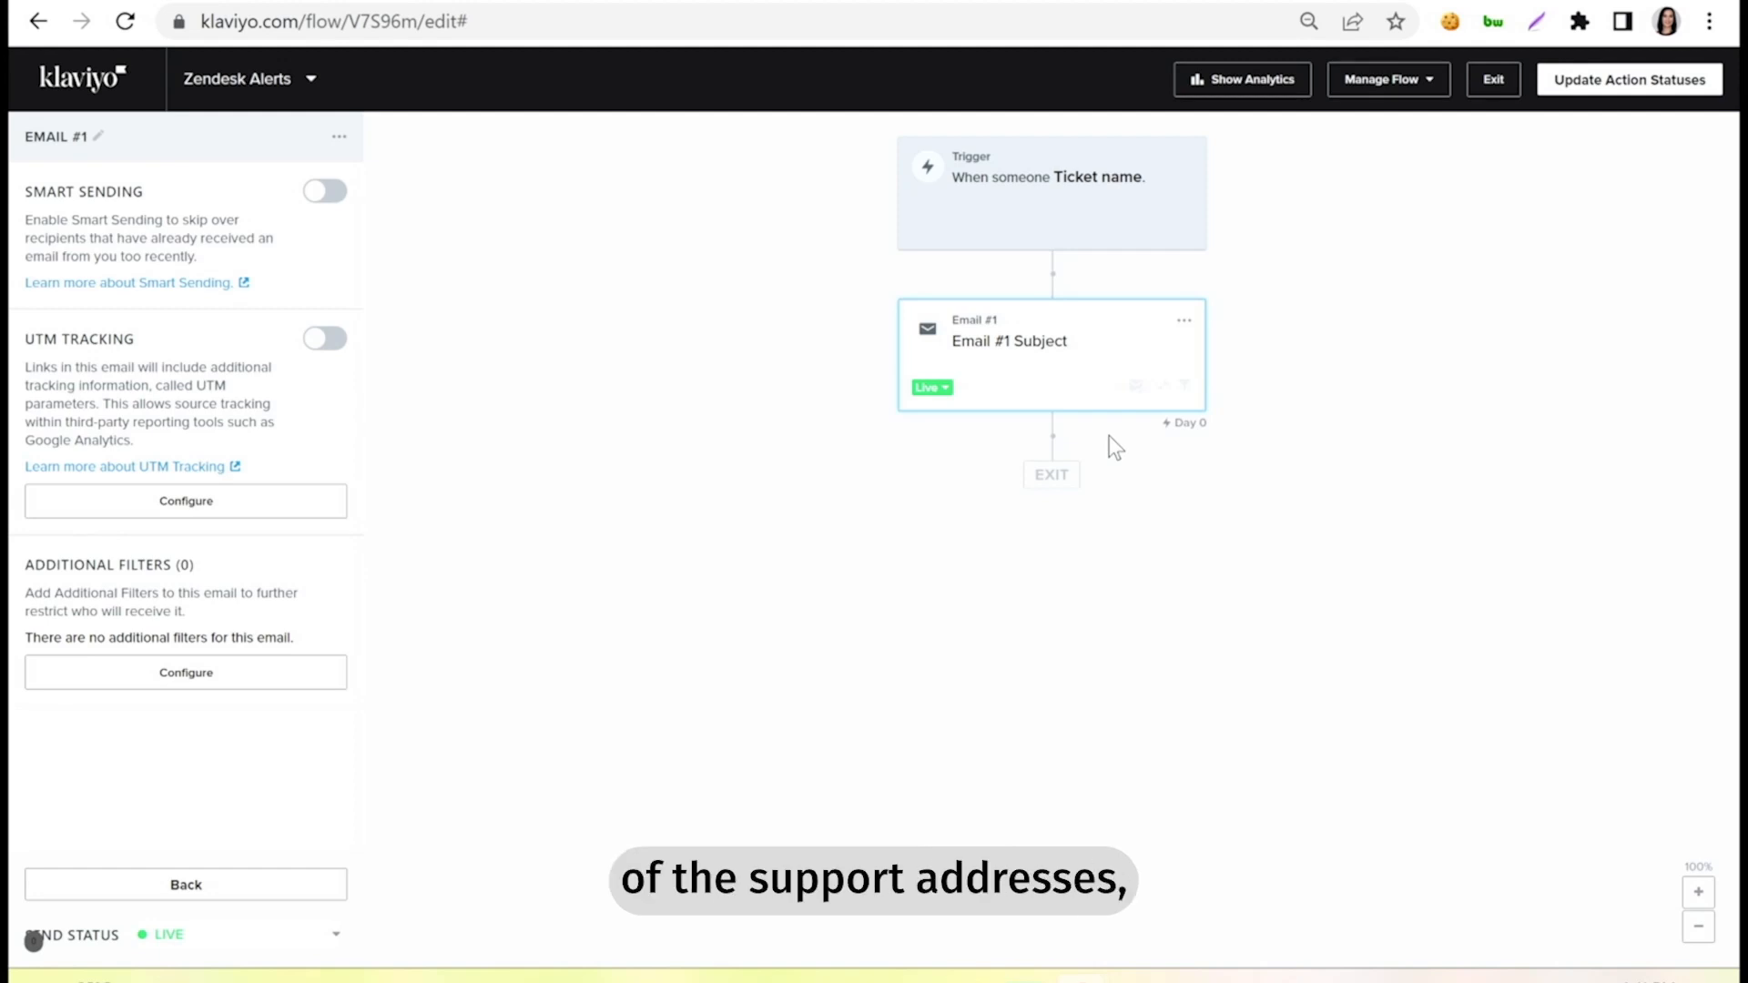
Switch to the NPS Alert page in Omniconvert Reveal.
click(919, 1)
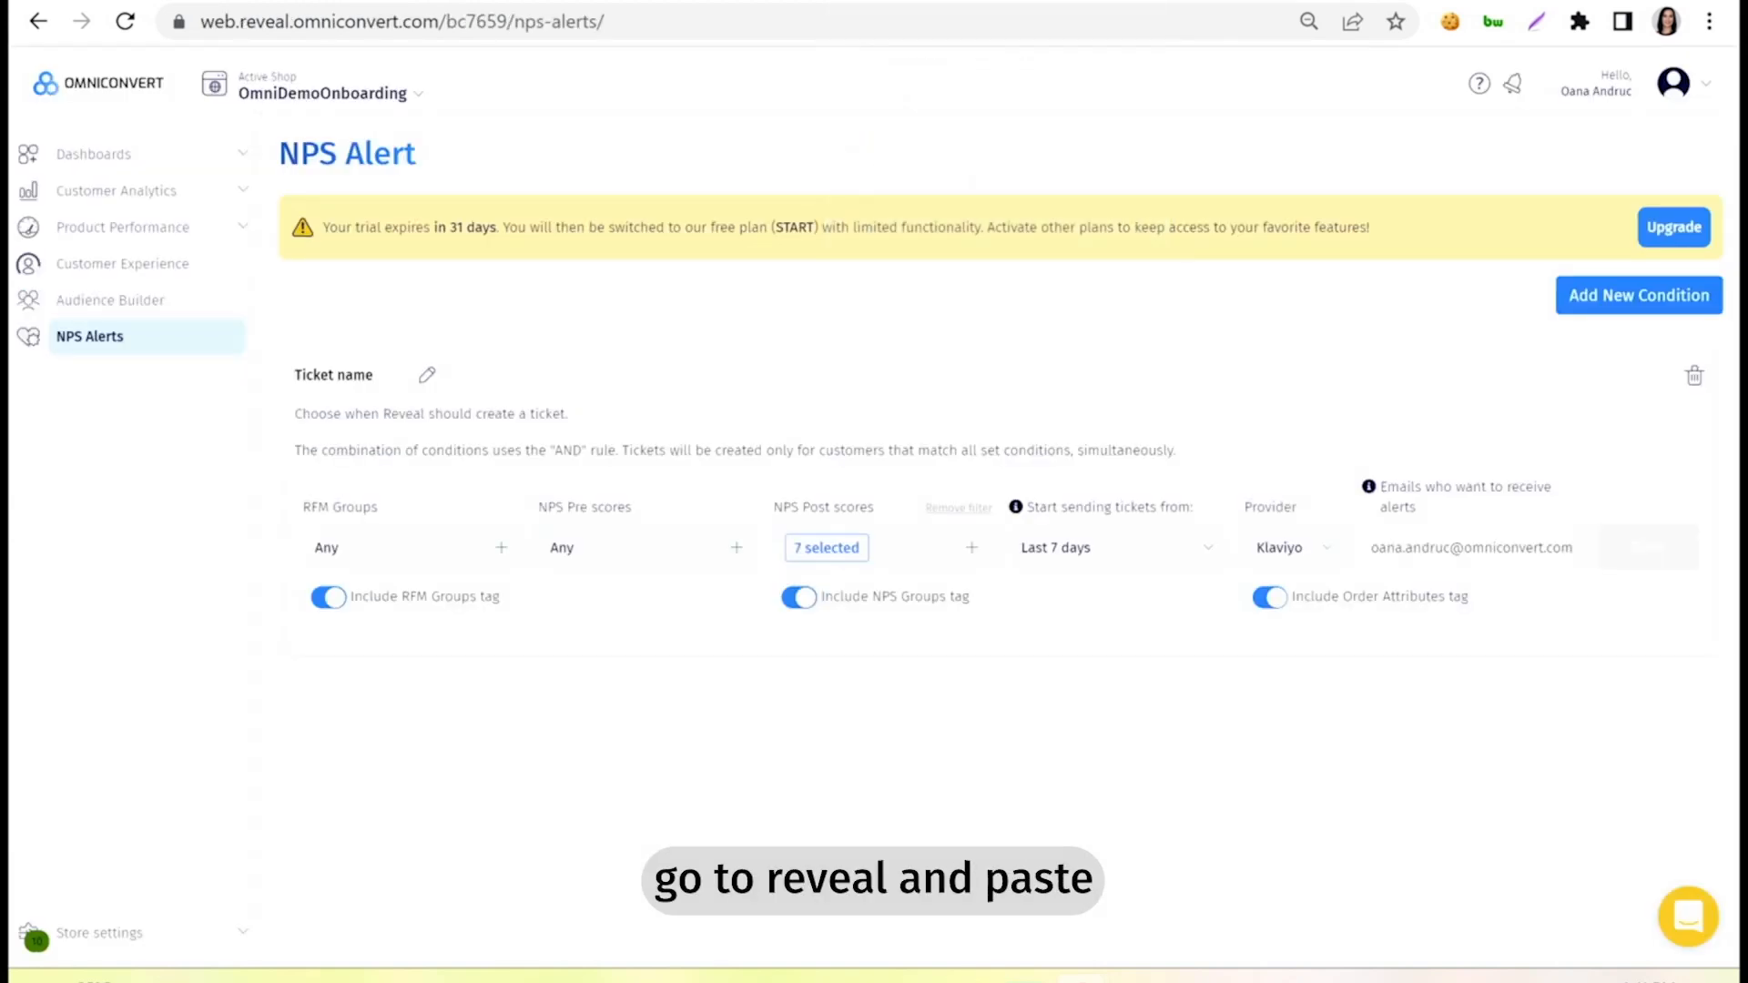